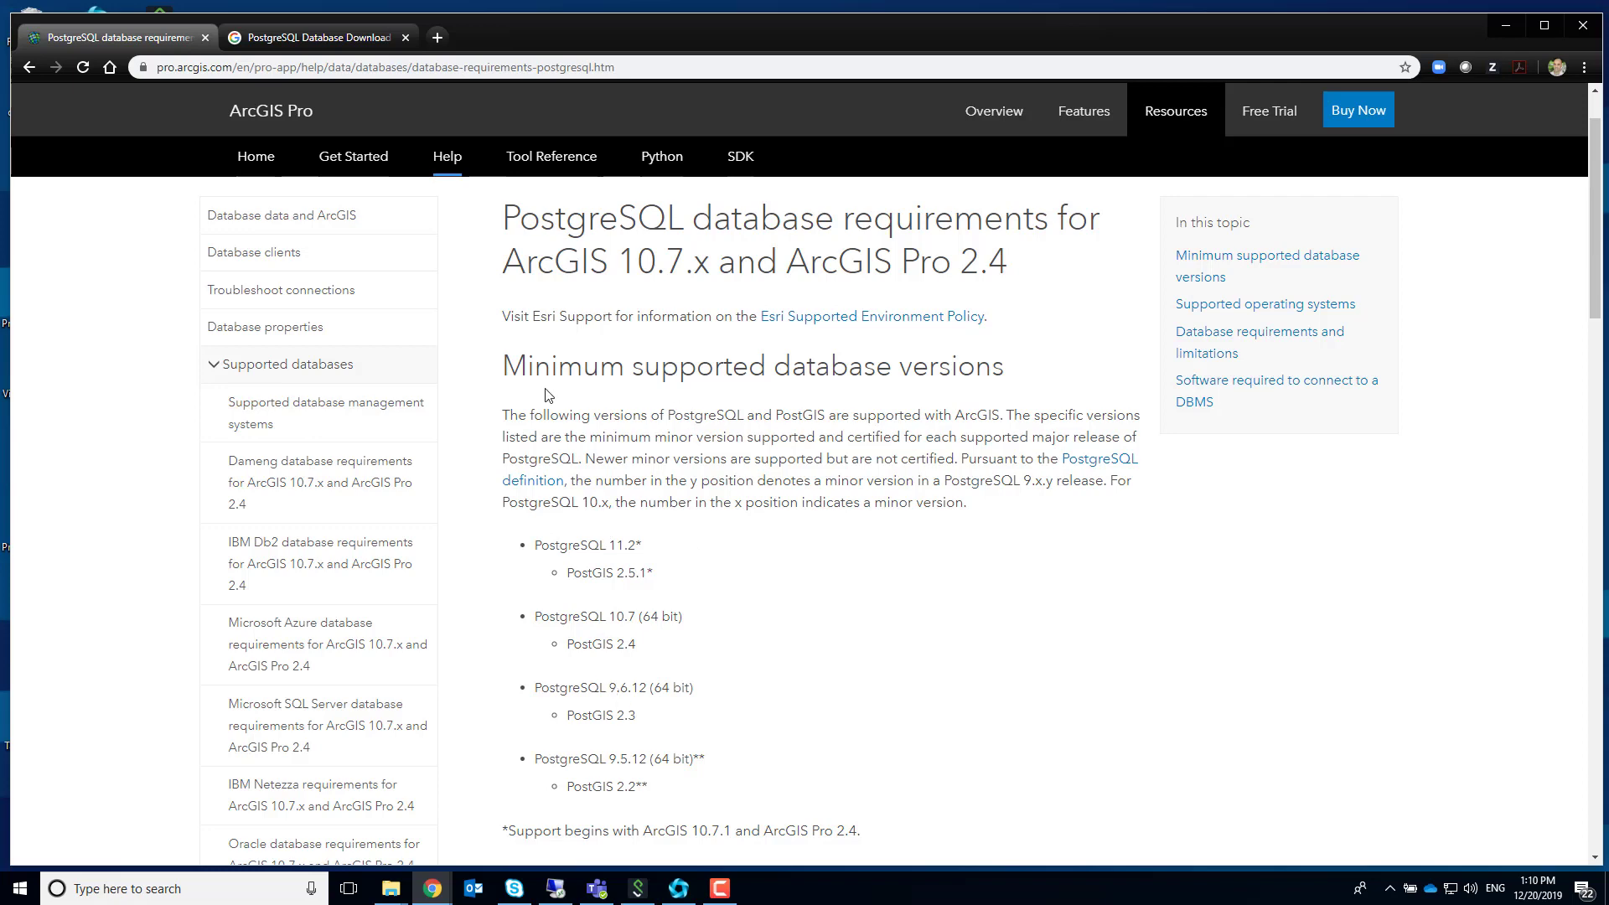
Switch to the 'PostgreSQL Database Download' search results tab after reviewing the ArcGIS Pro 2.4 requirements.
click(348, 44)
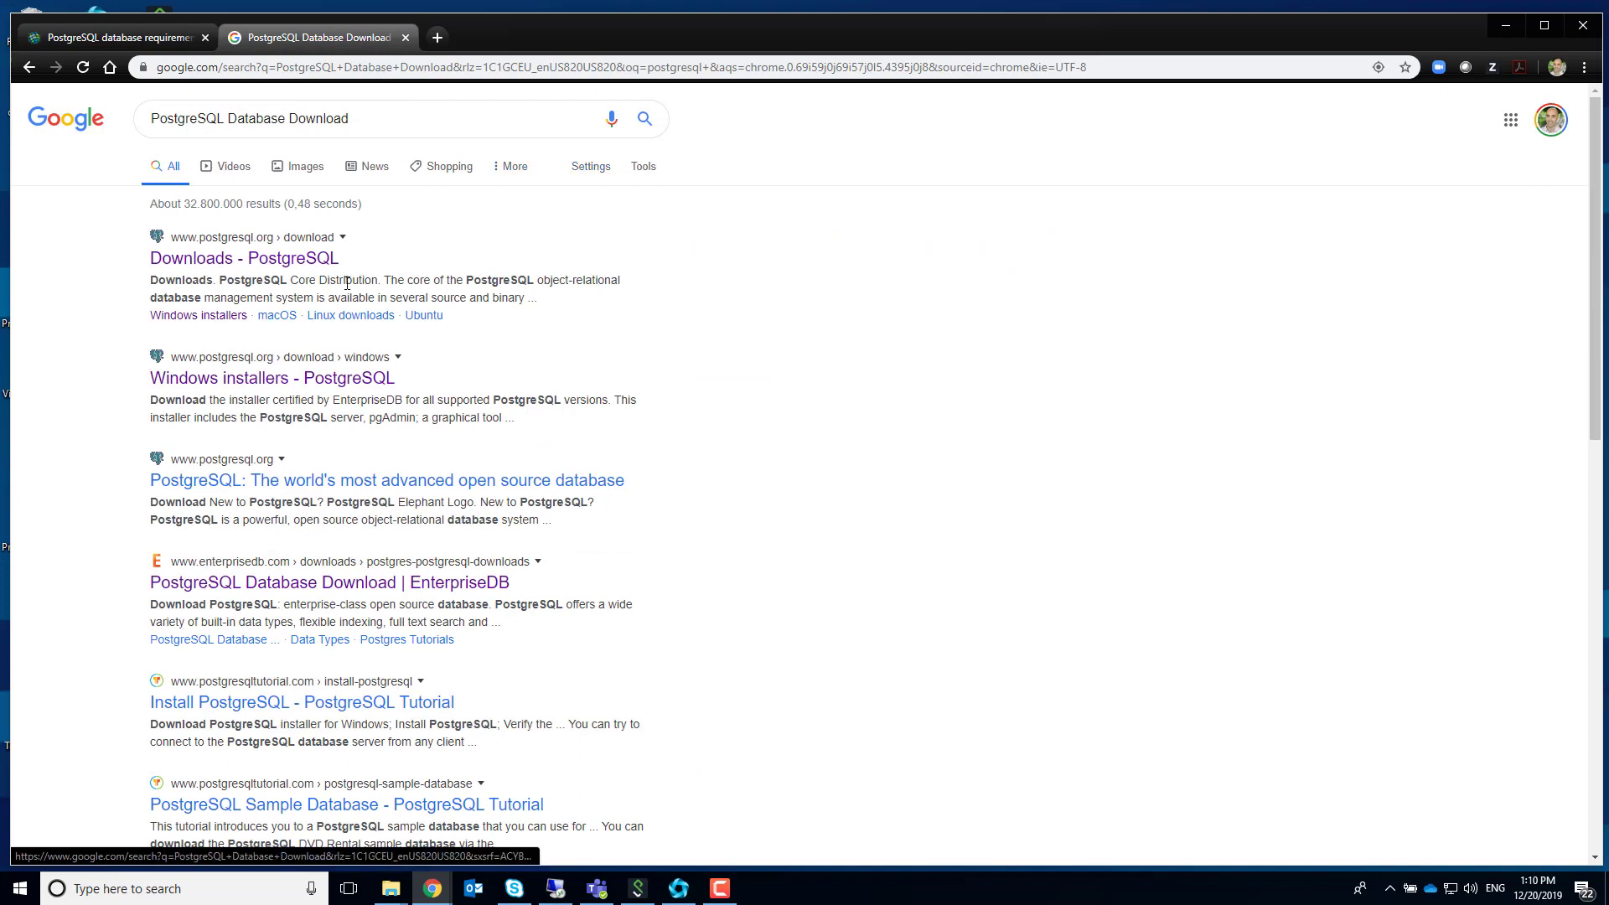
Go from Downloads - PostgreSQL through the Windows page to EnterpriseDB's installer download page.
click(260, 263)
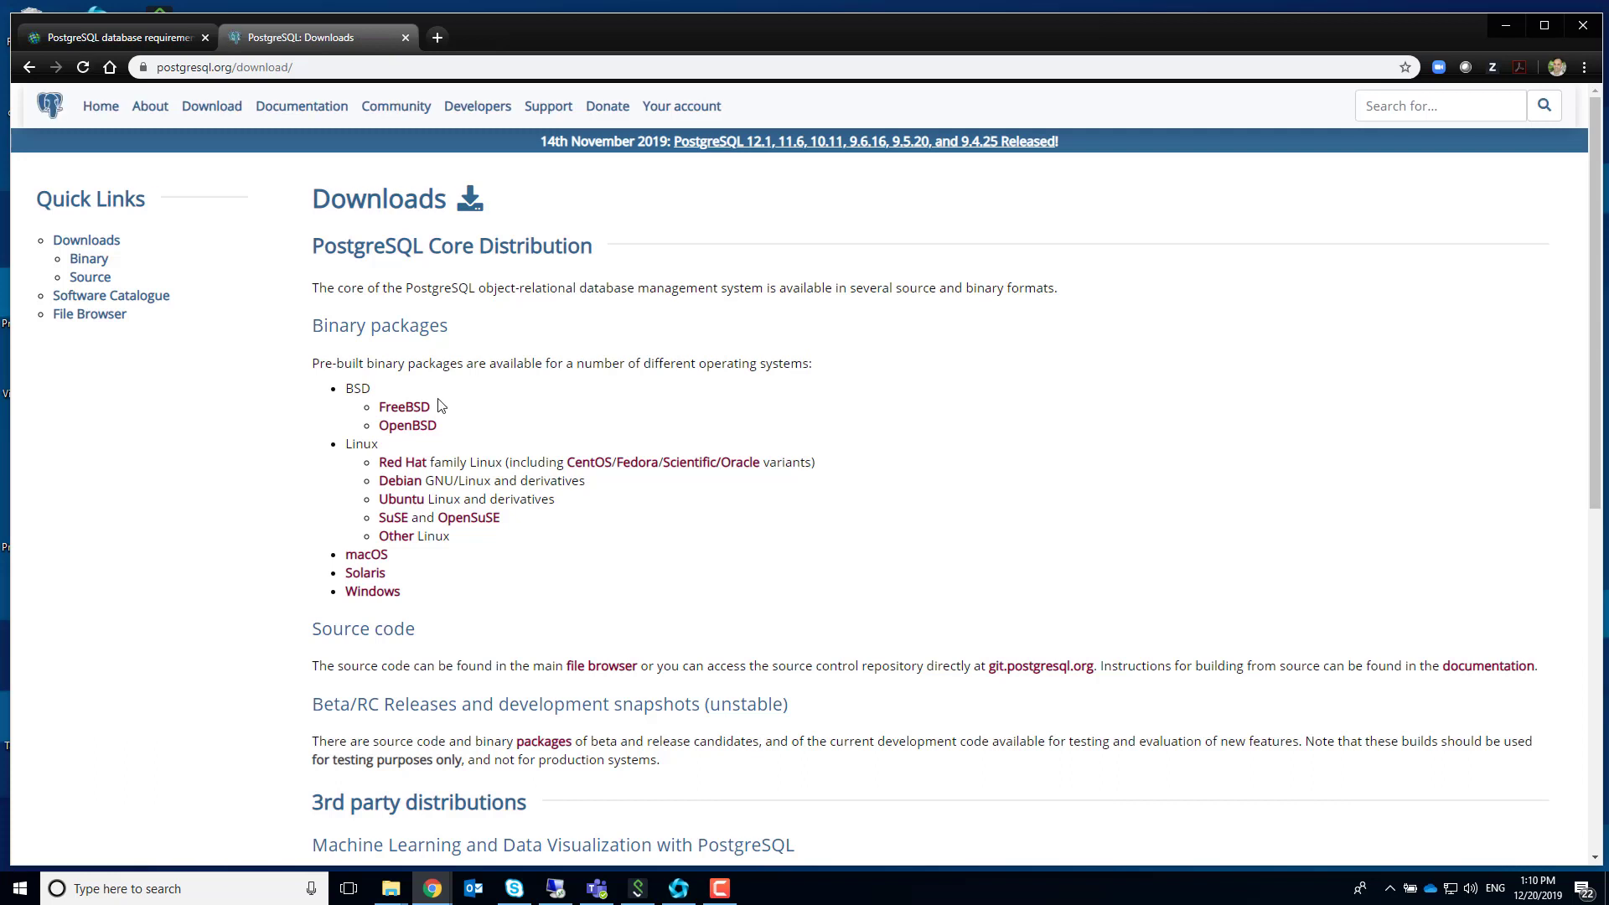
click(374, 593)
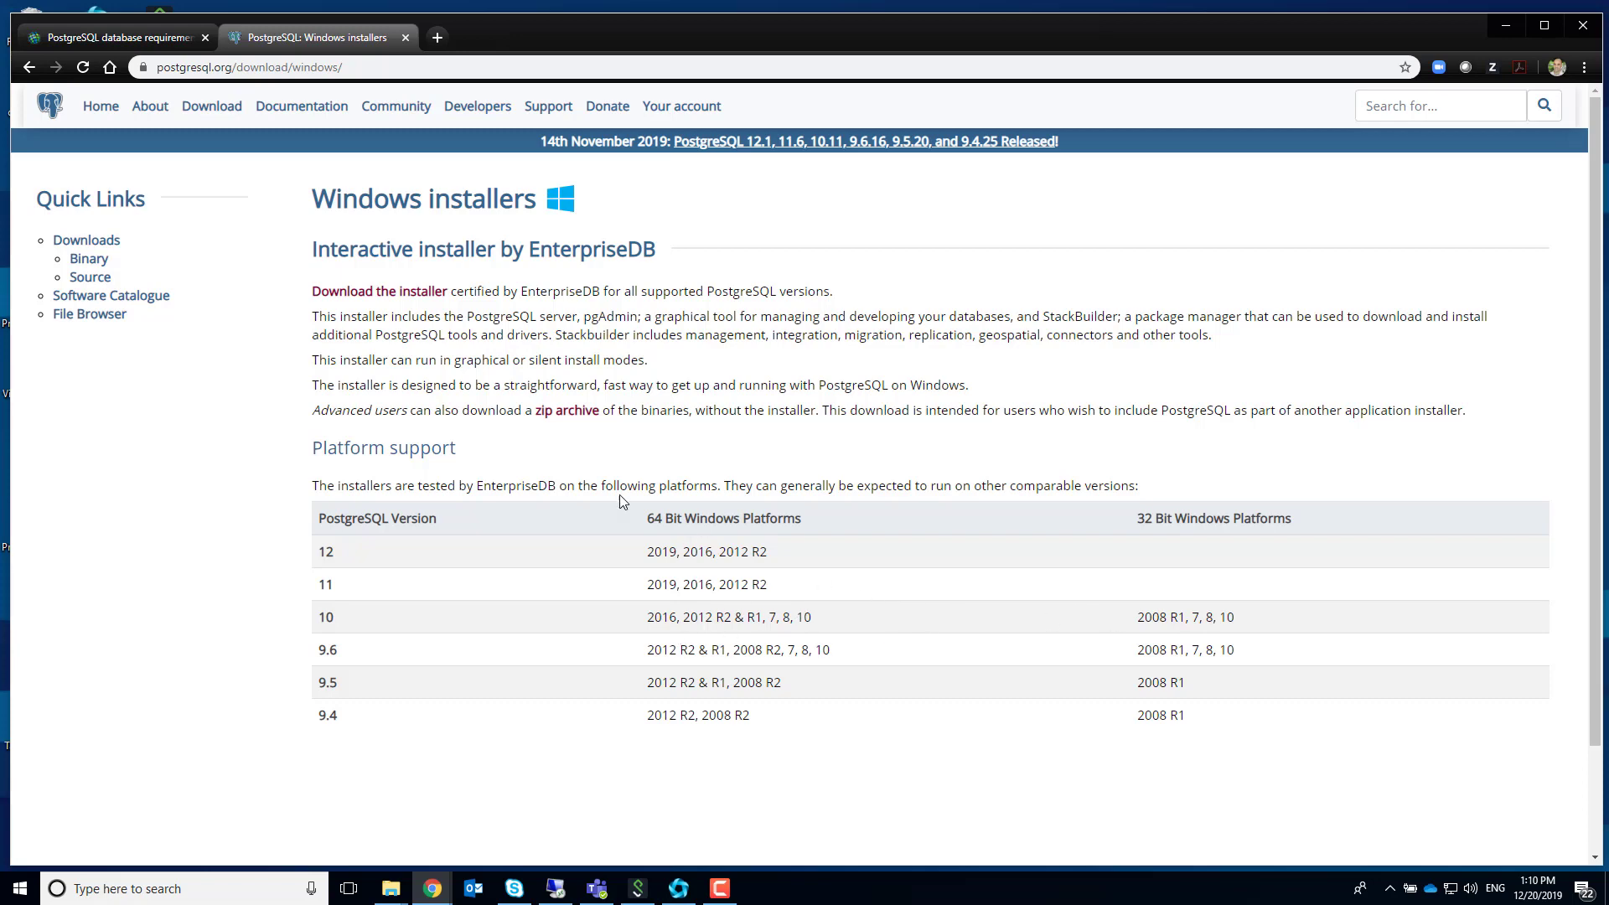
scroll(514, 531, down, 2)
scroll(513, 533, up, 1)
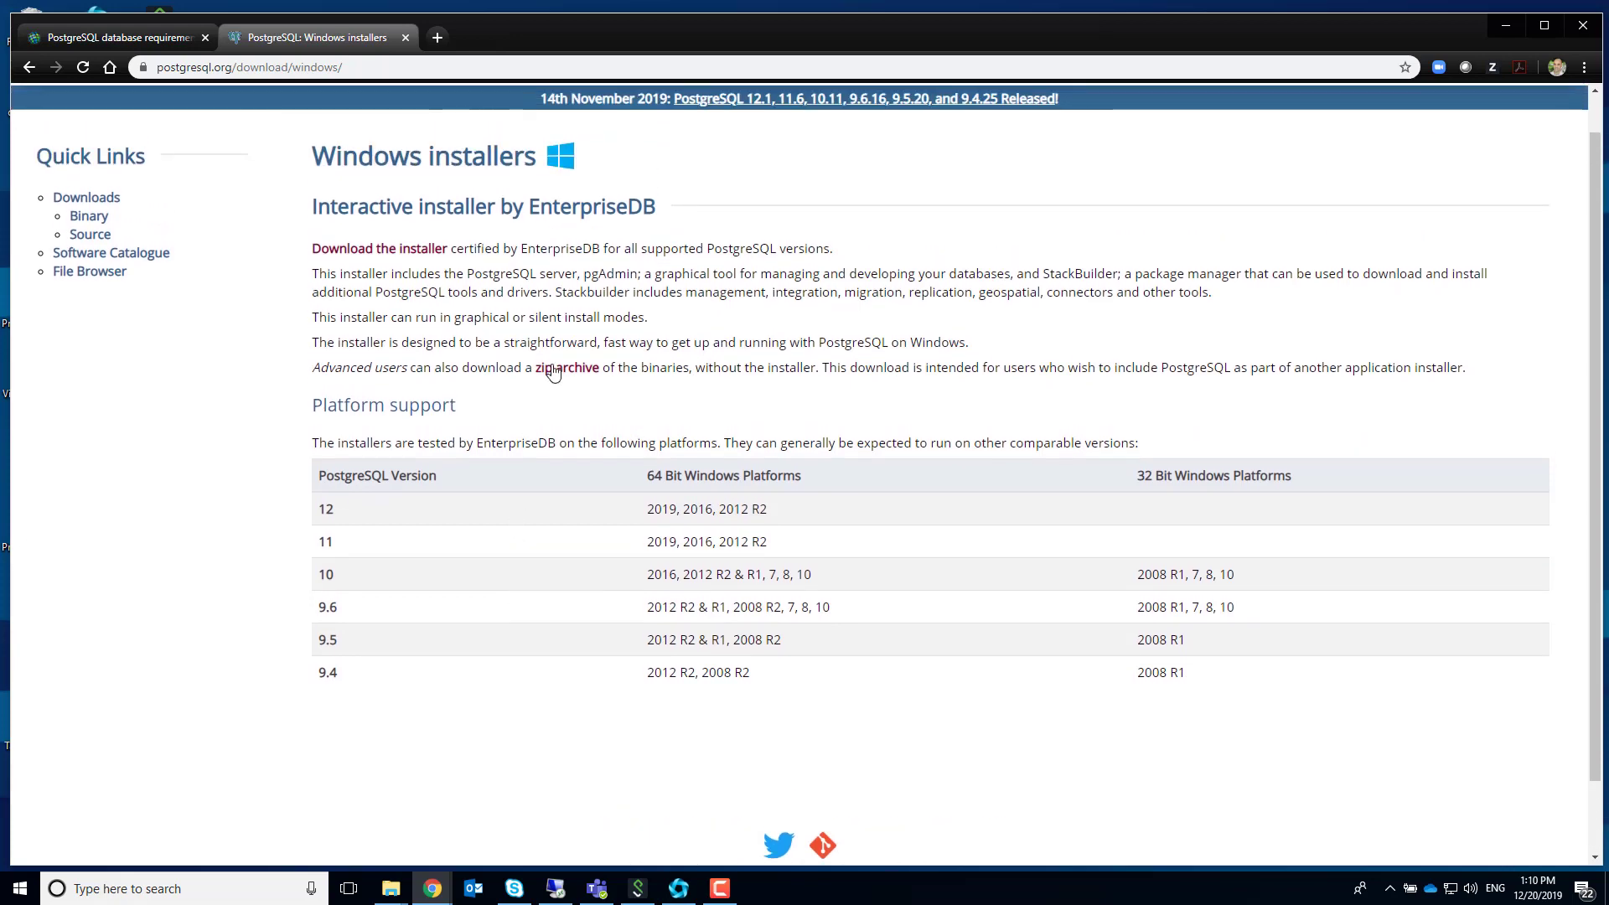
click(409, 254)
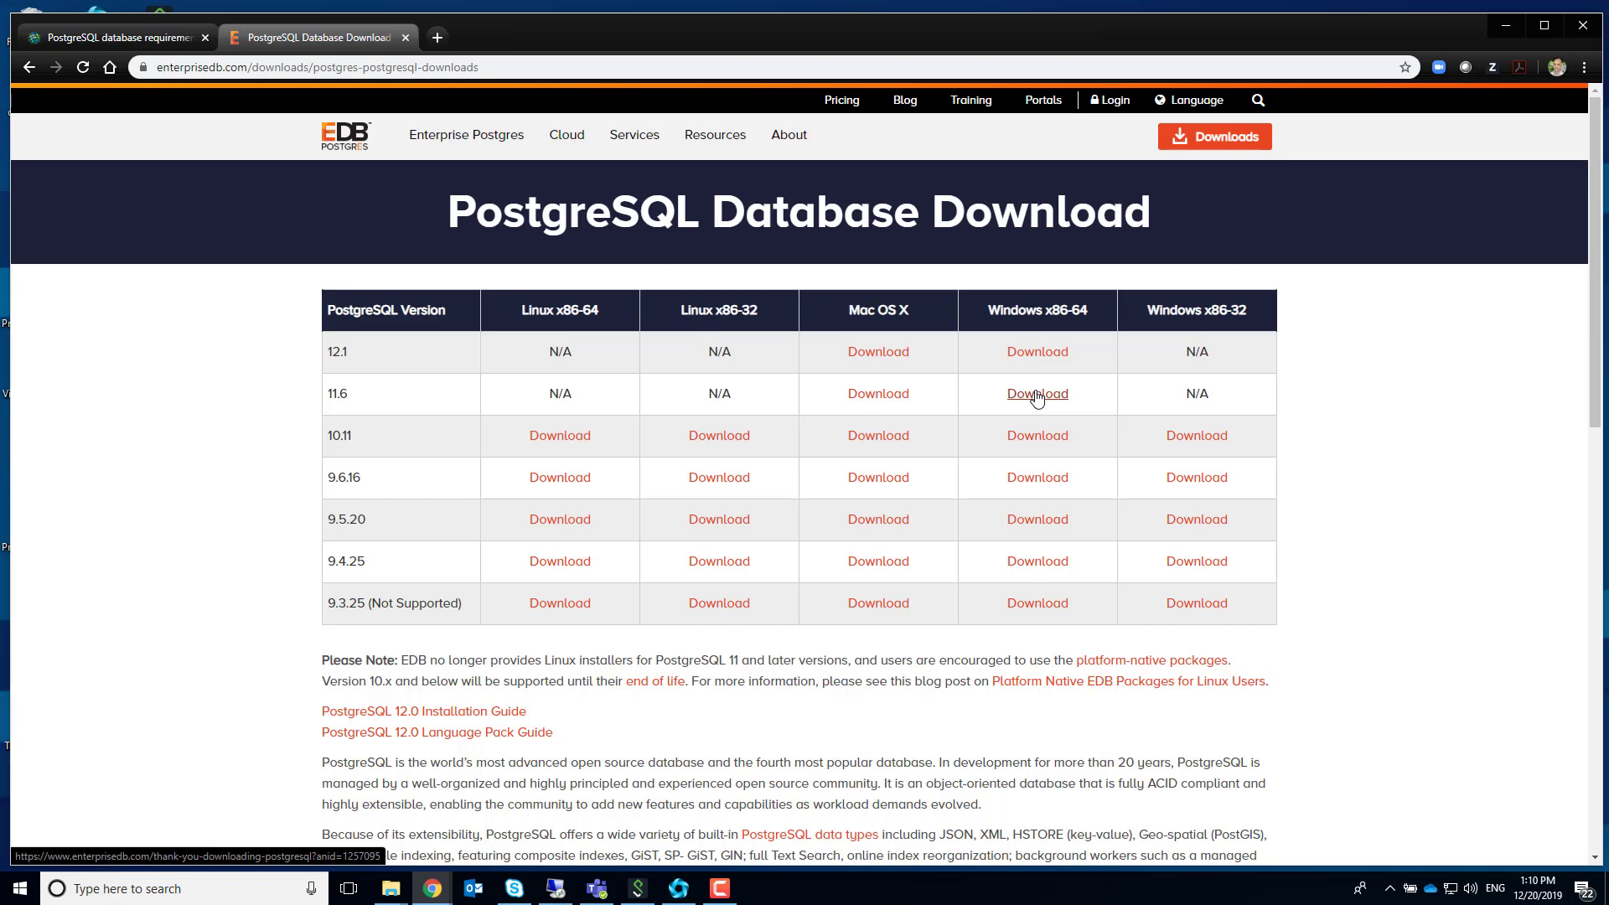
Download the PostgreSQL 11.6 Windows x86-64 installer into the Downloads PG folder.
click(1038, 396)
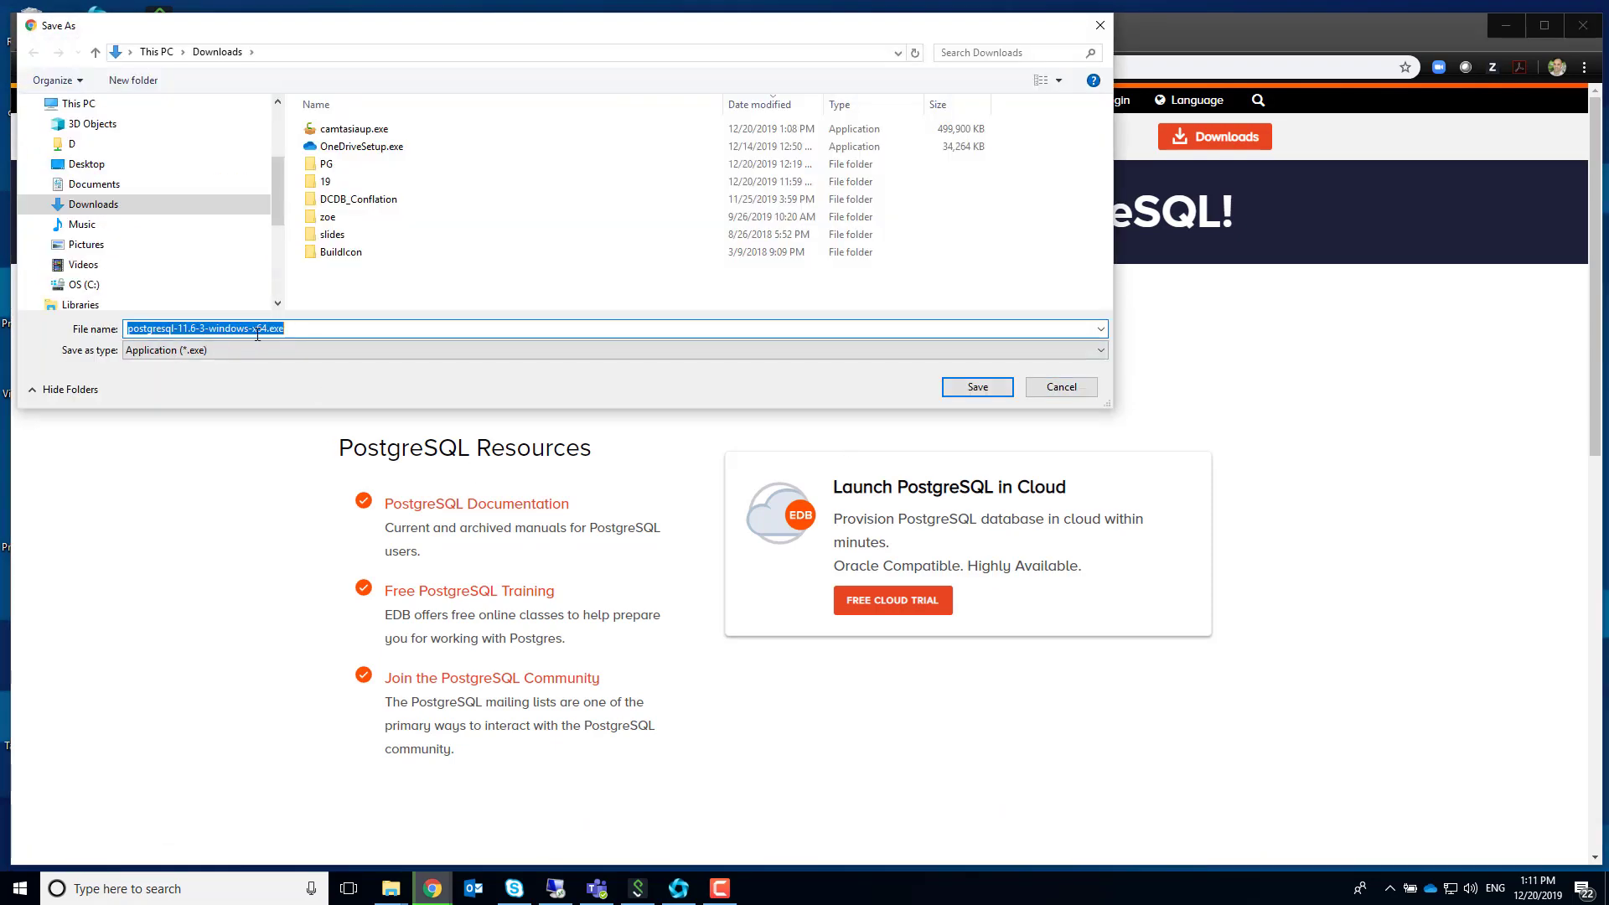
double_click(326, 165)
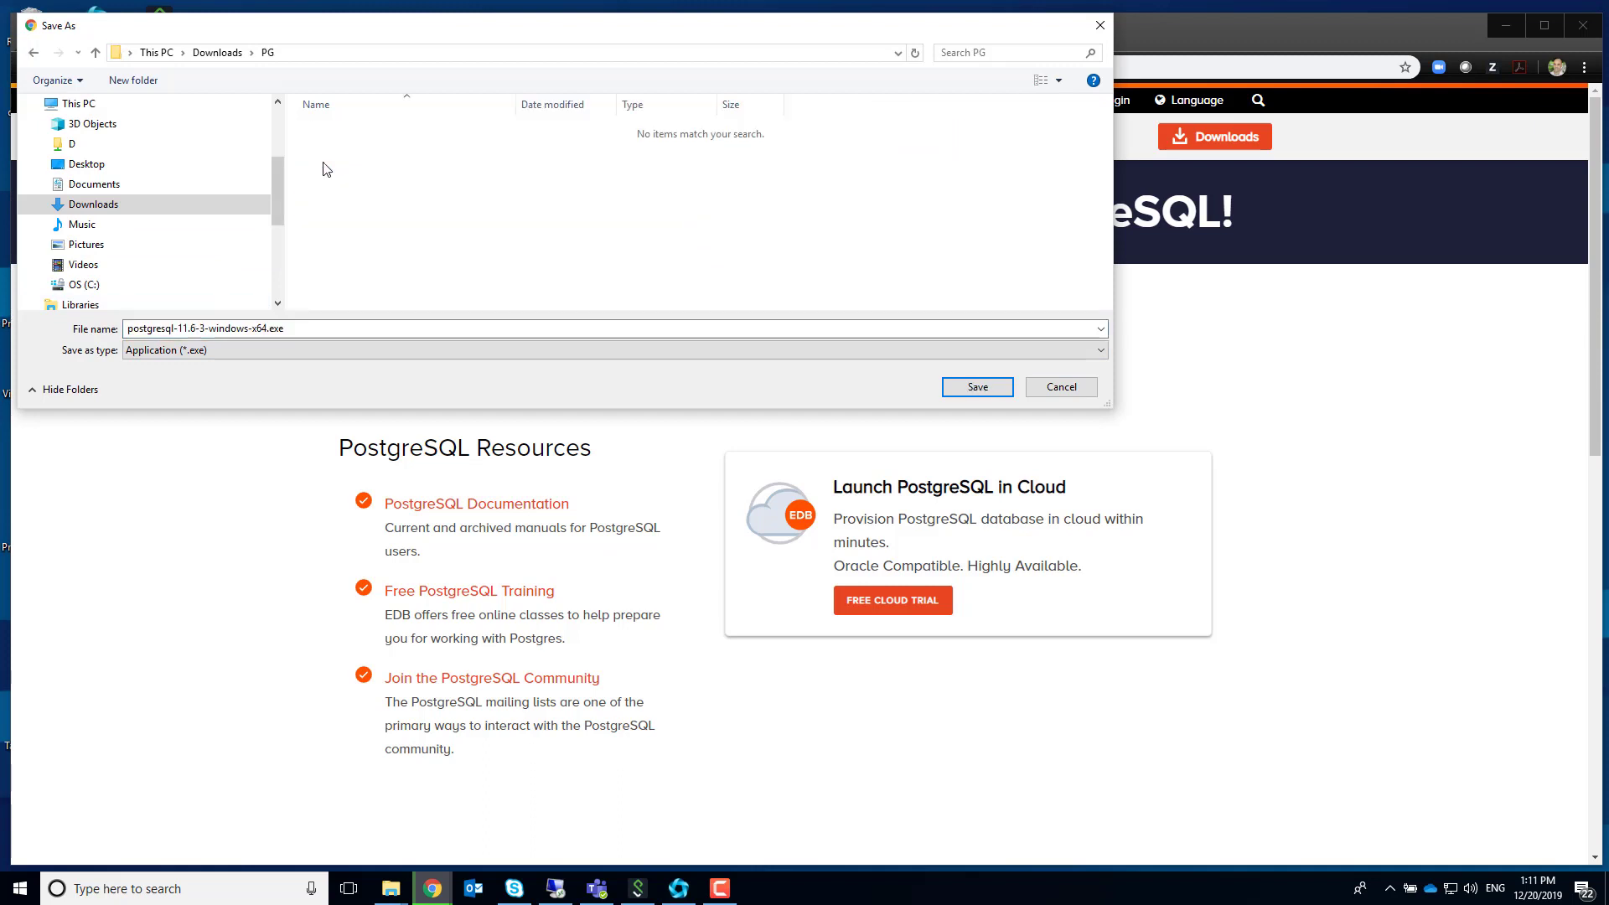
click(969, 390)
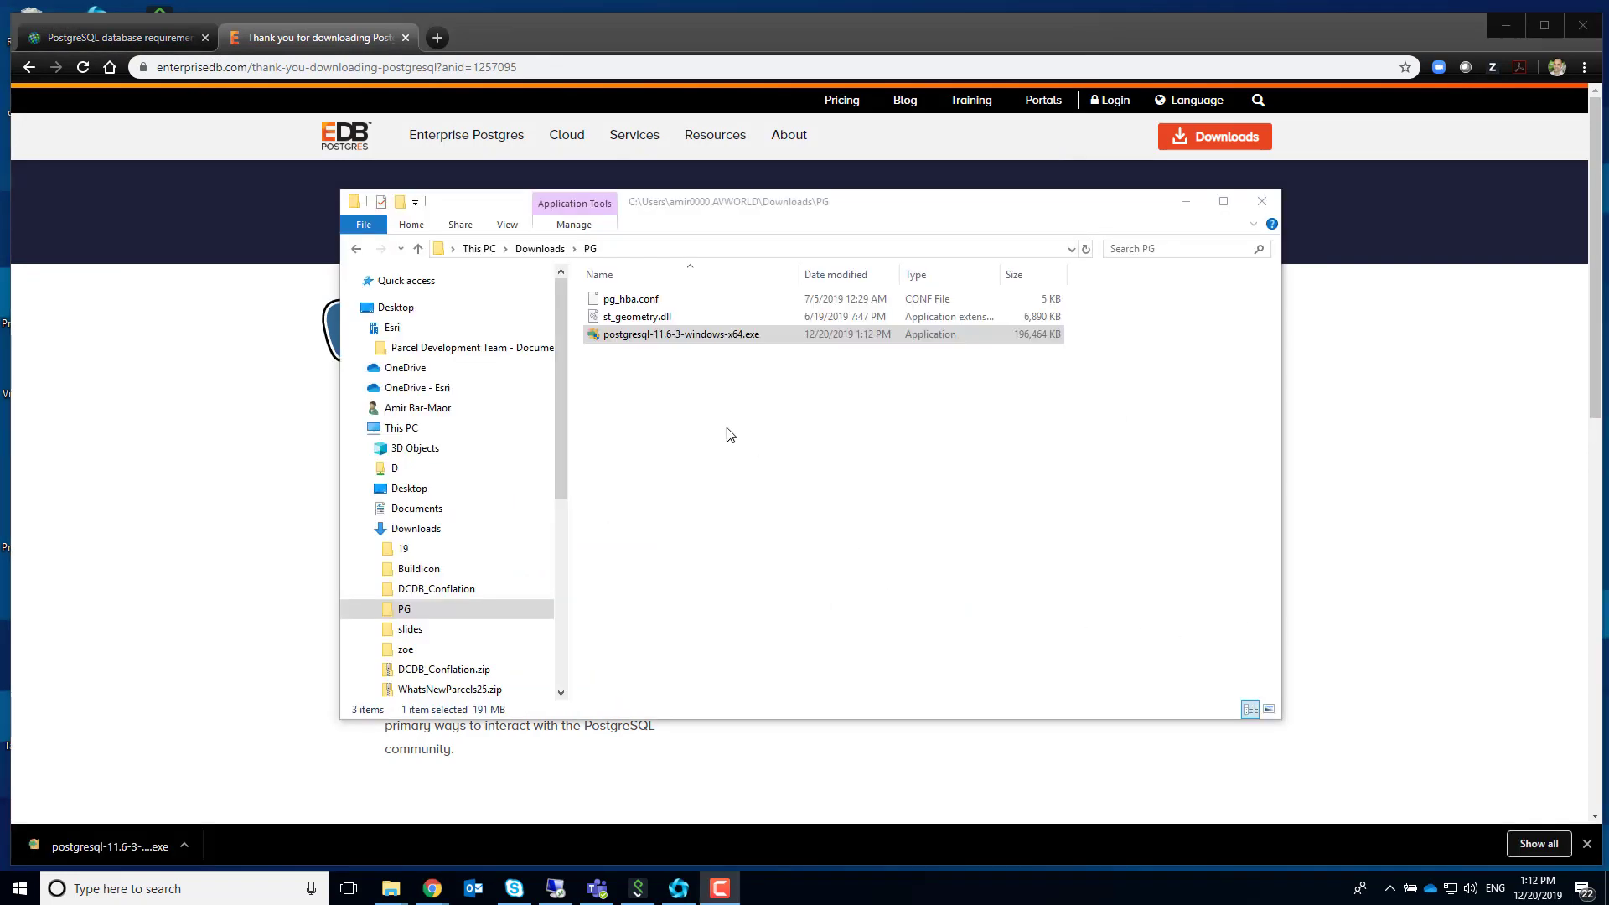
Launch postgresql-11.6-3-windows-x64.exe from the PG folder and minimize Explorer.
click(660, 341)
double_click(661, 336)
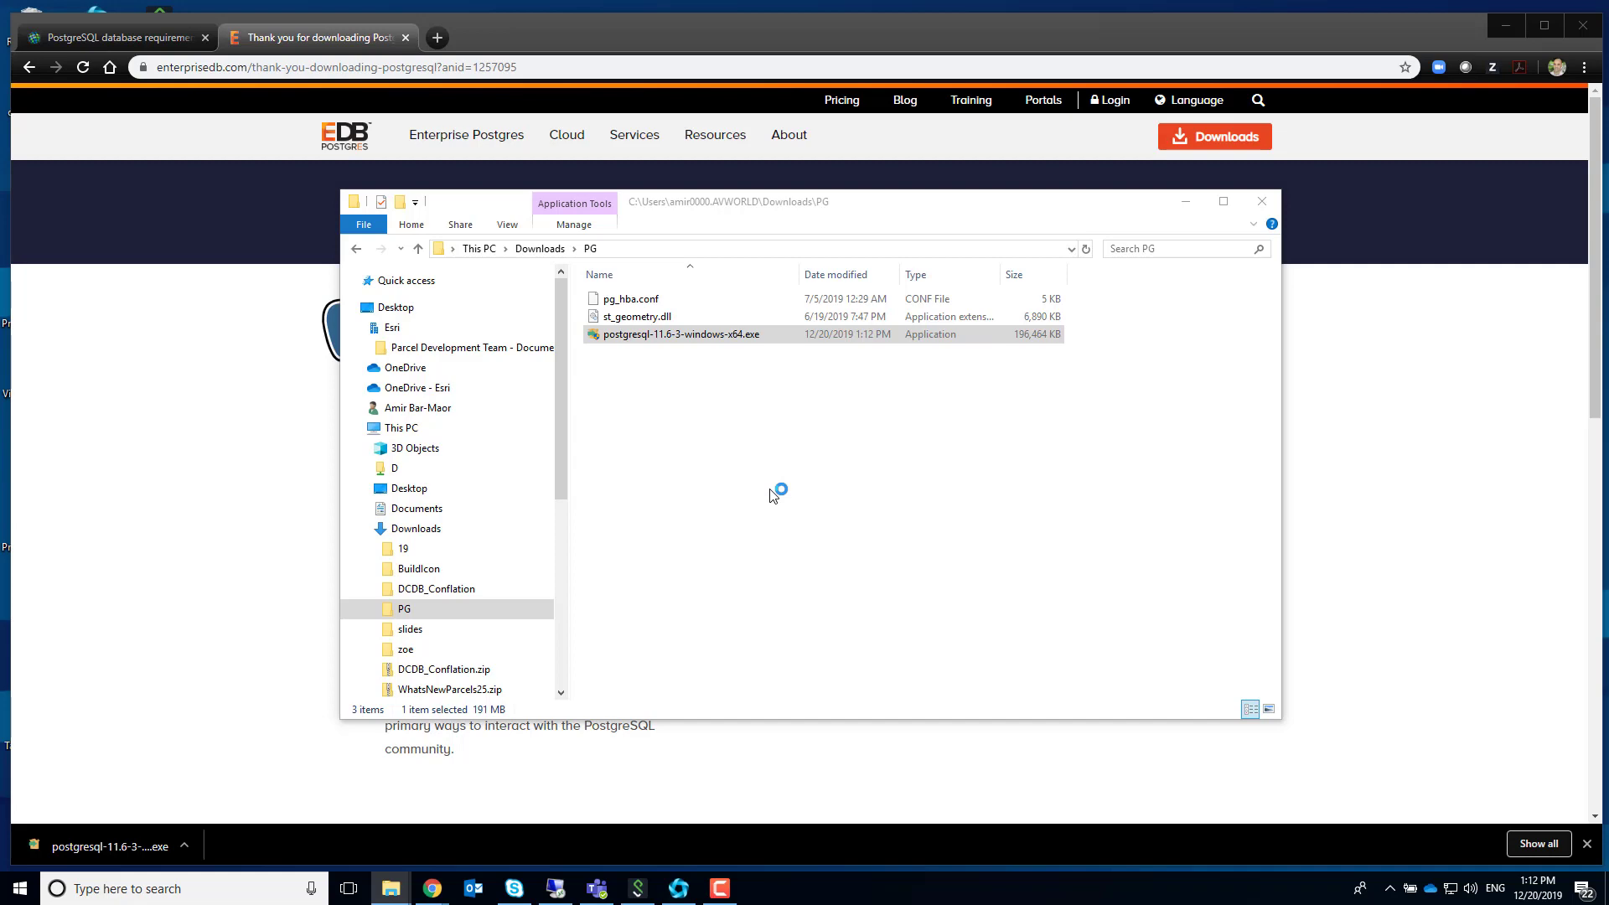
click(1186, 202)
Accept the default installation and data directories, leaving Stack Builder out of the components.
click(1513, 24)
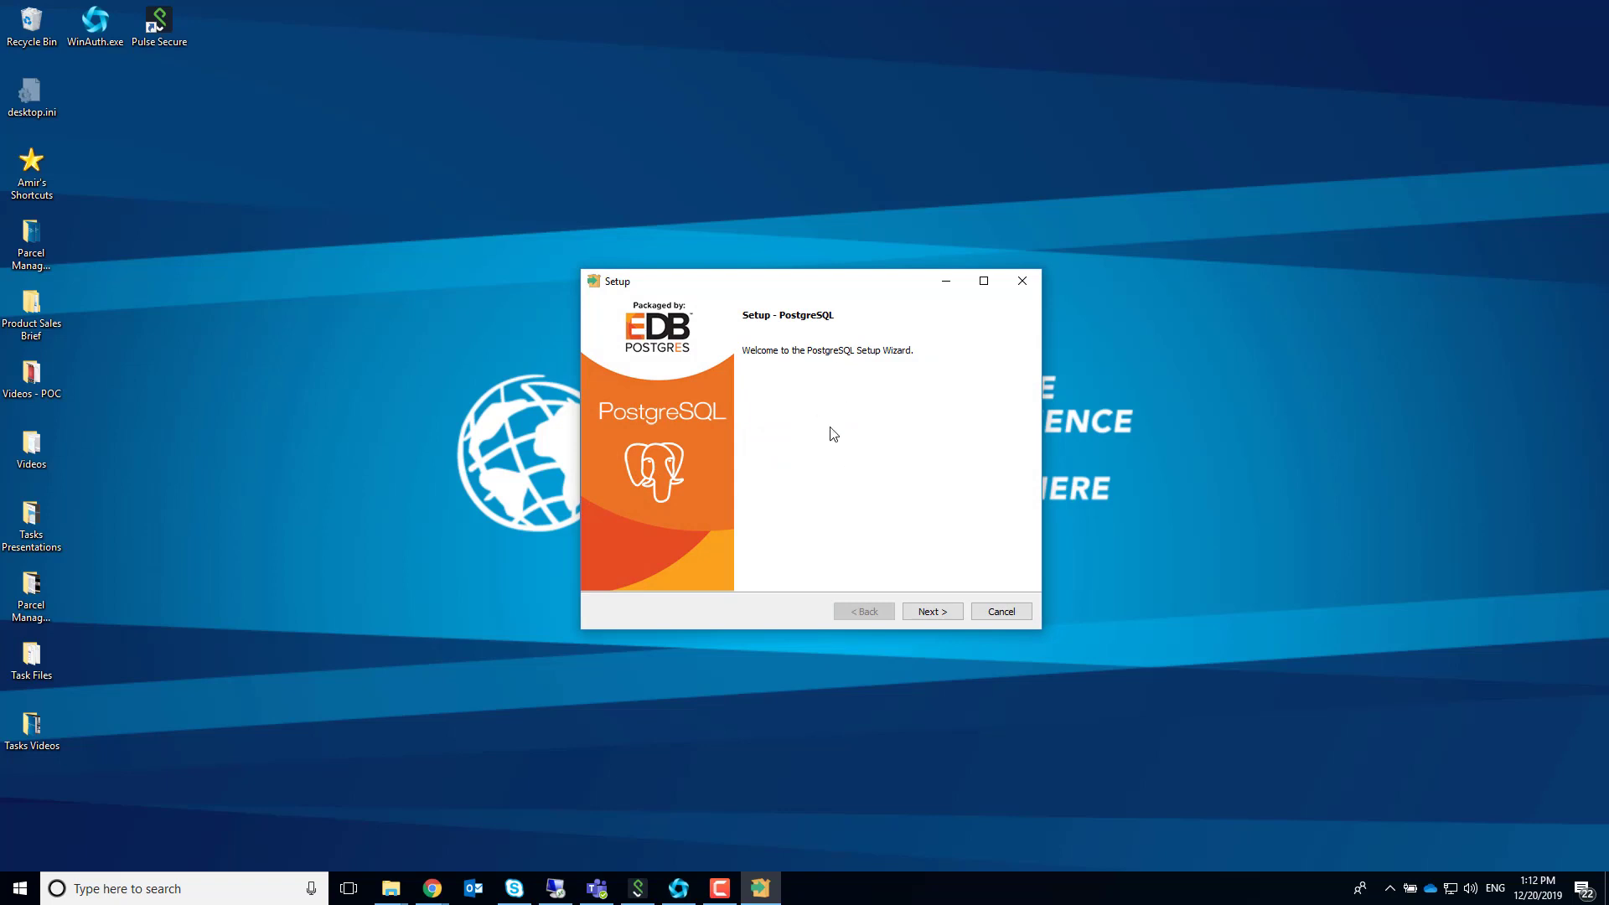
click(941, 619)
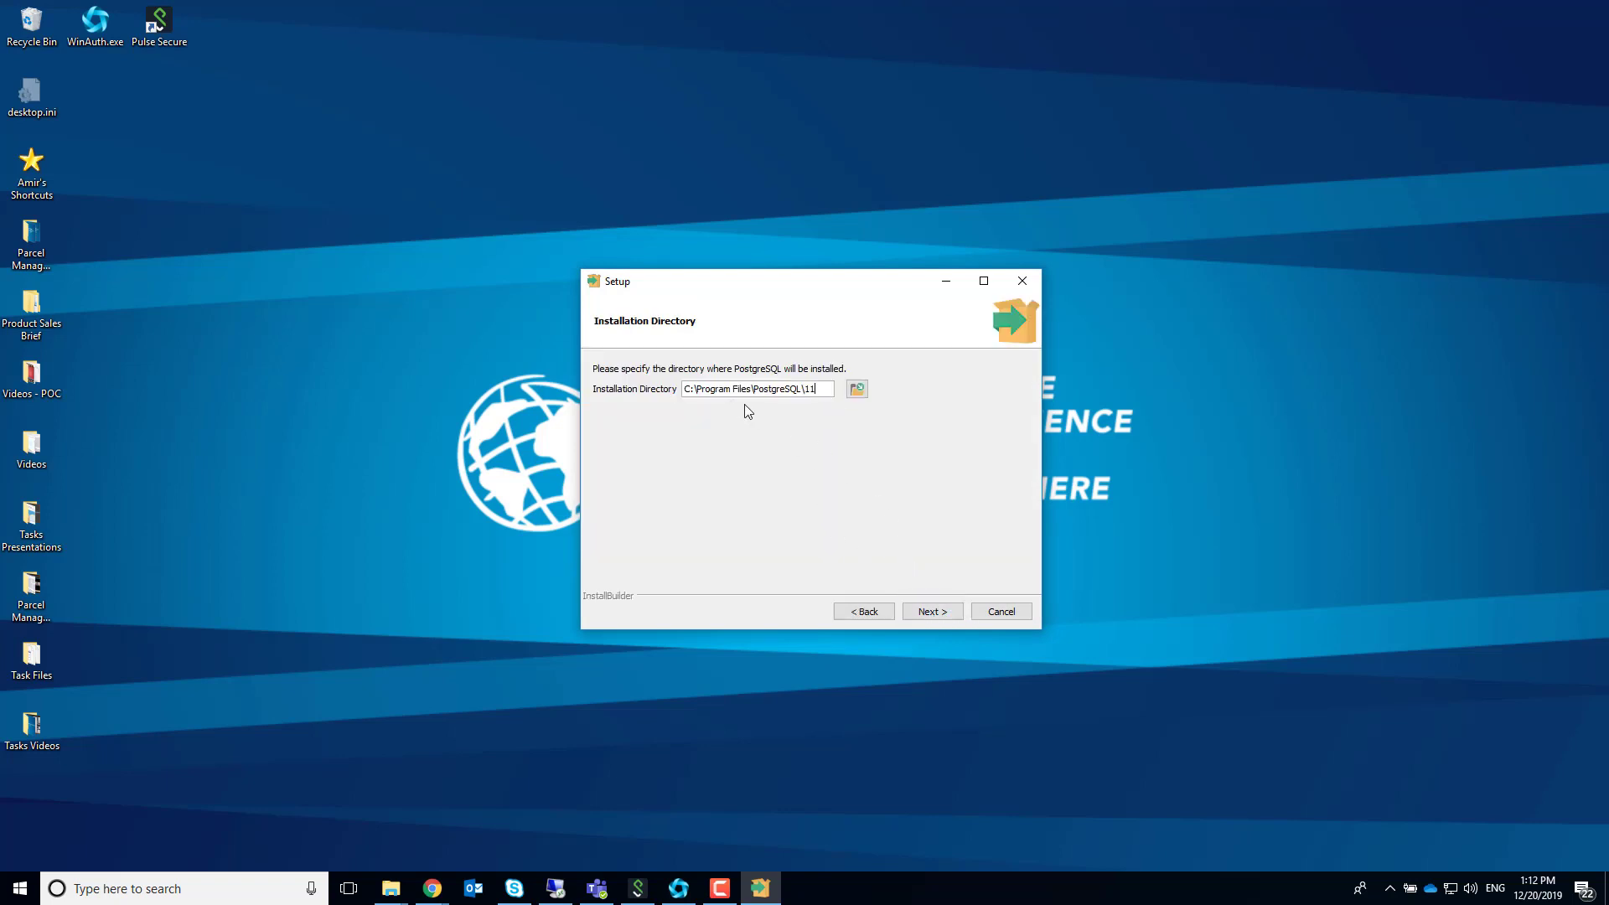
click(926, 613)
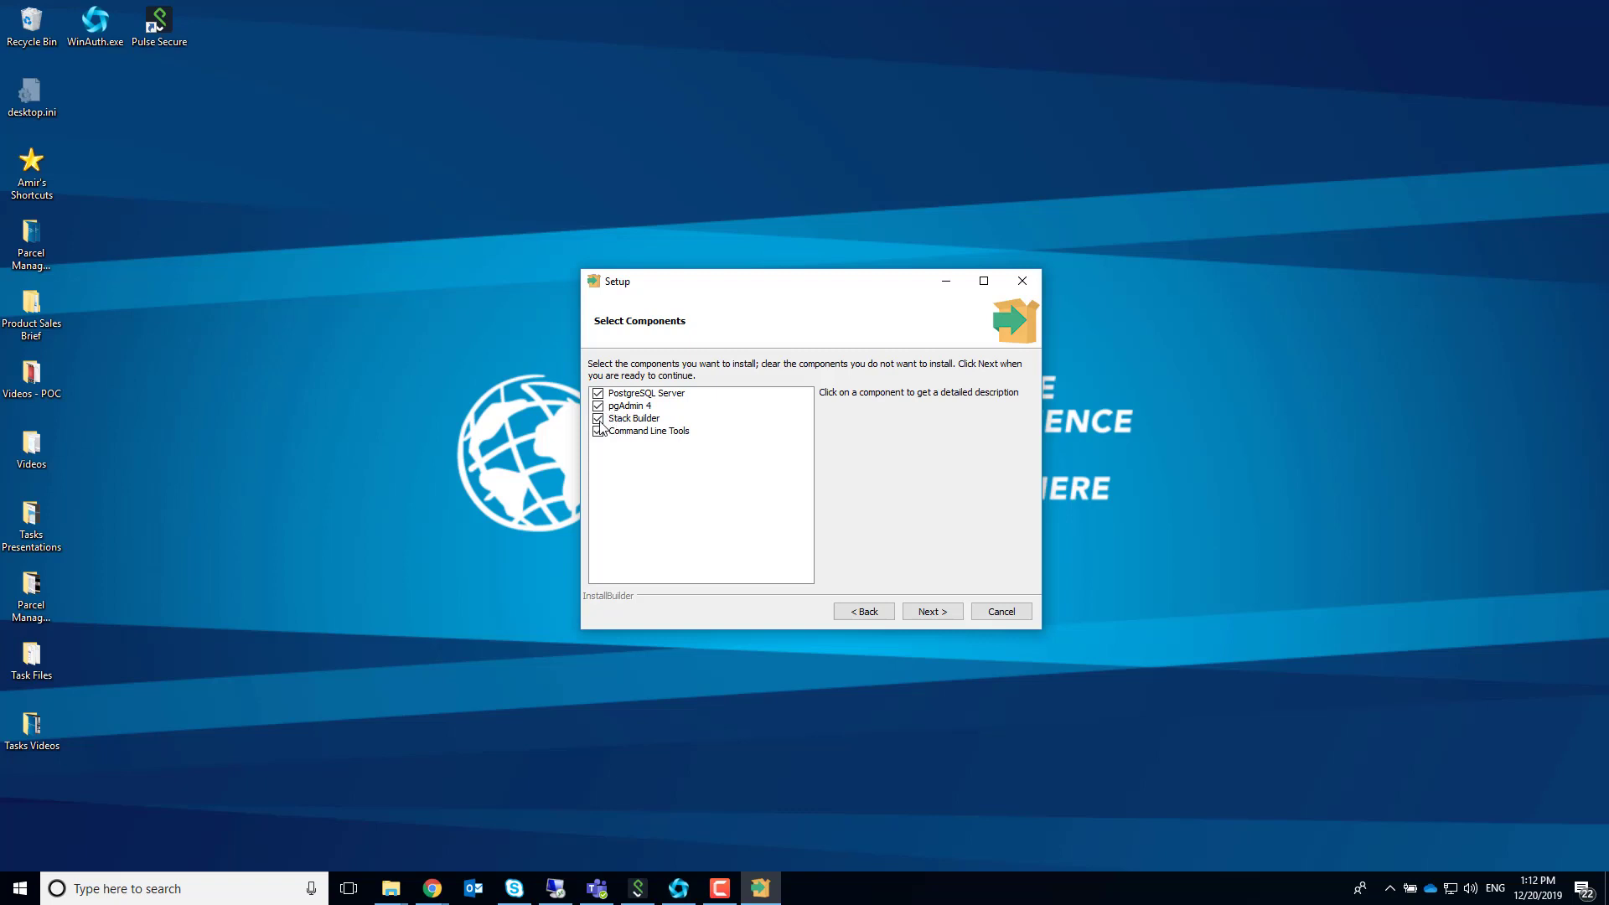
click(598, 418)
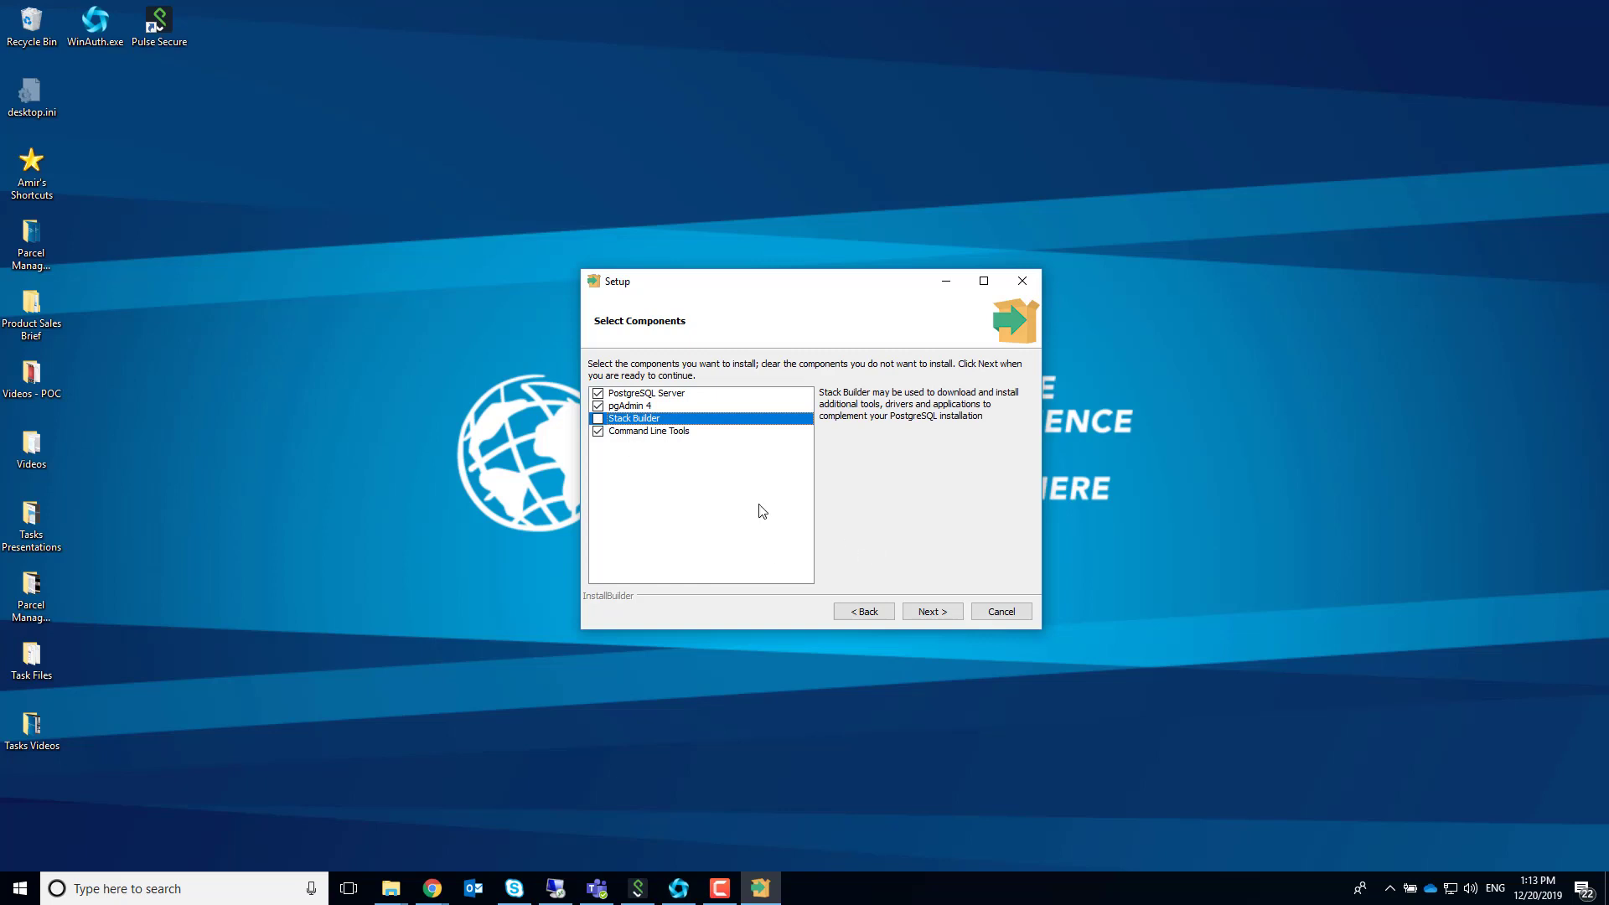
click(932, 612)
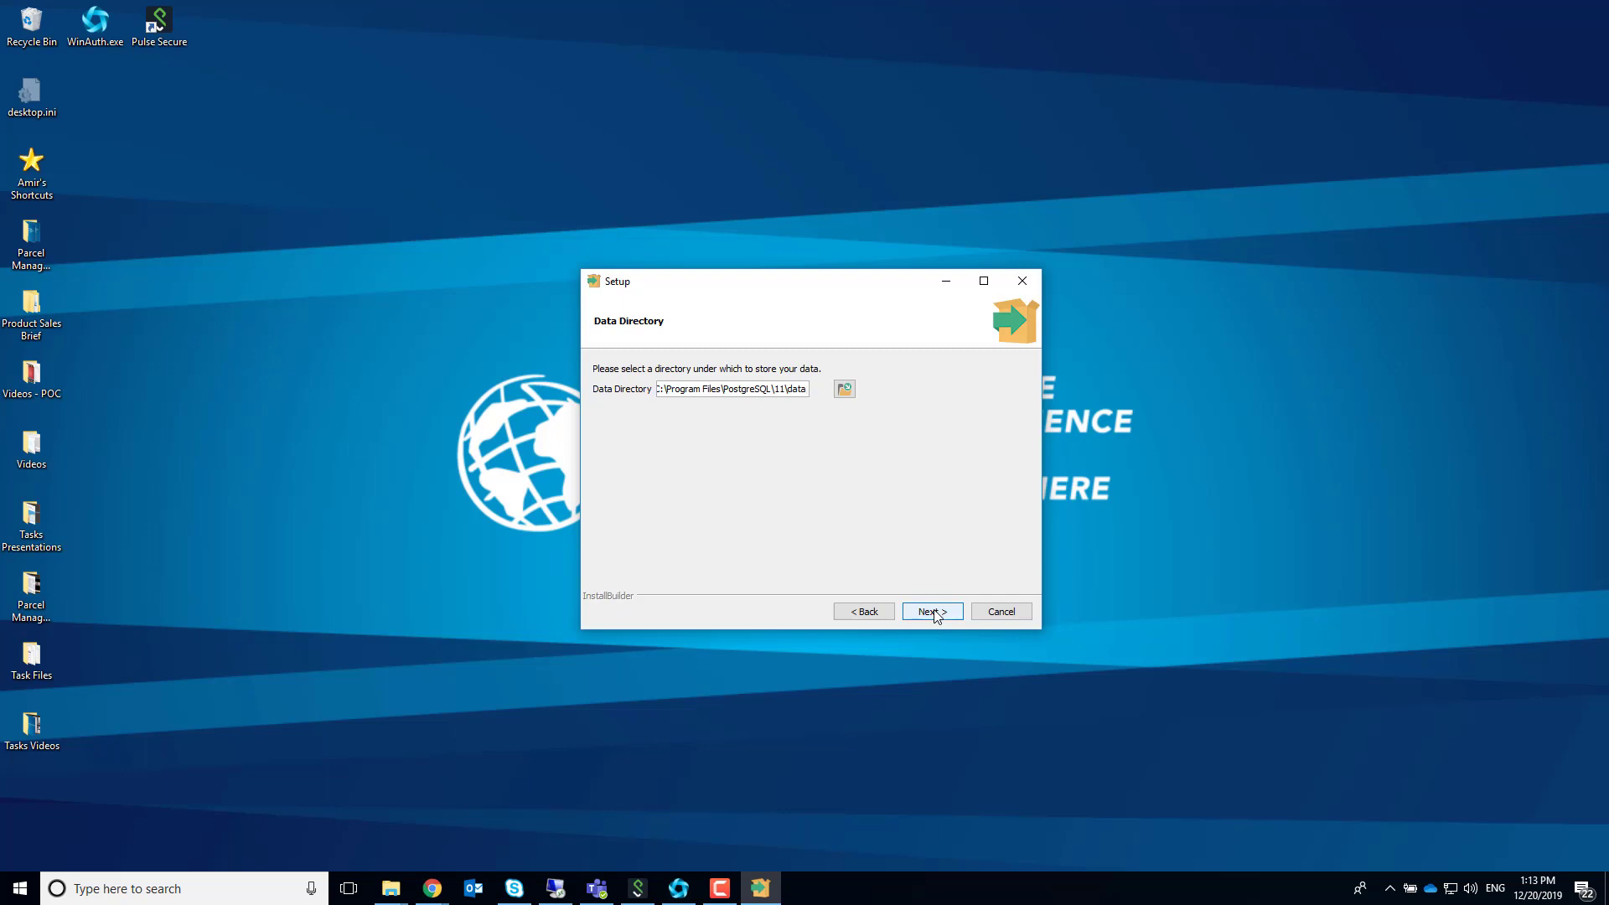
click(935, 613)
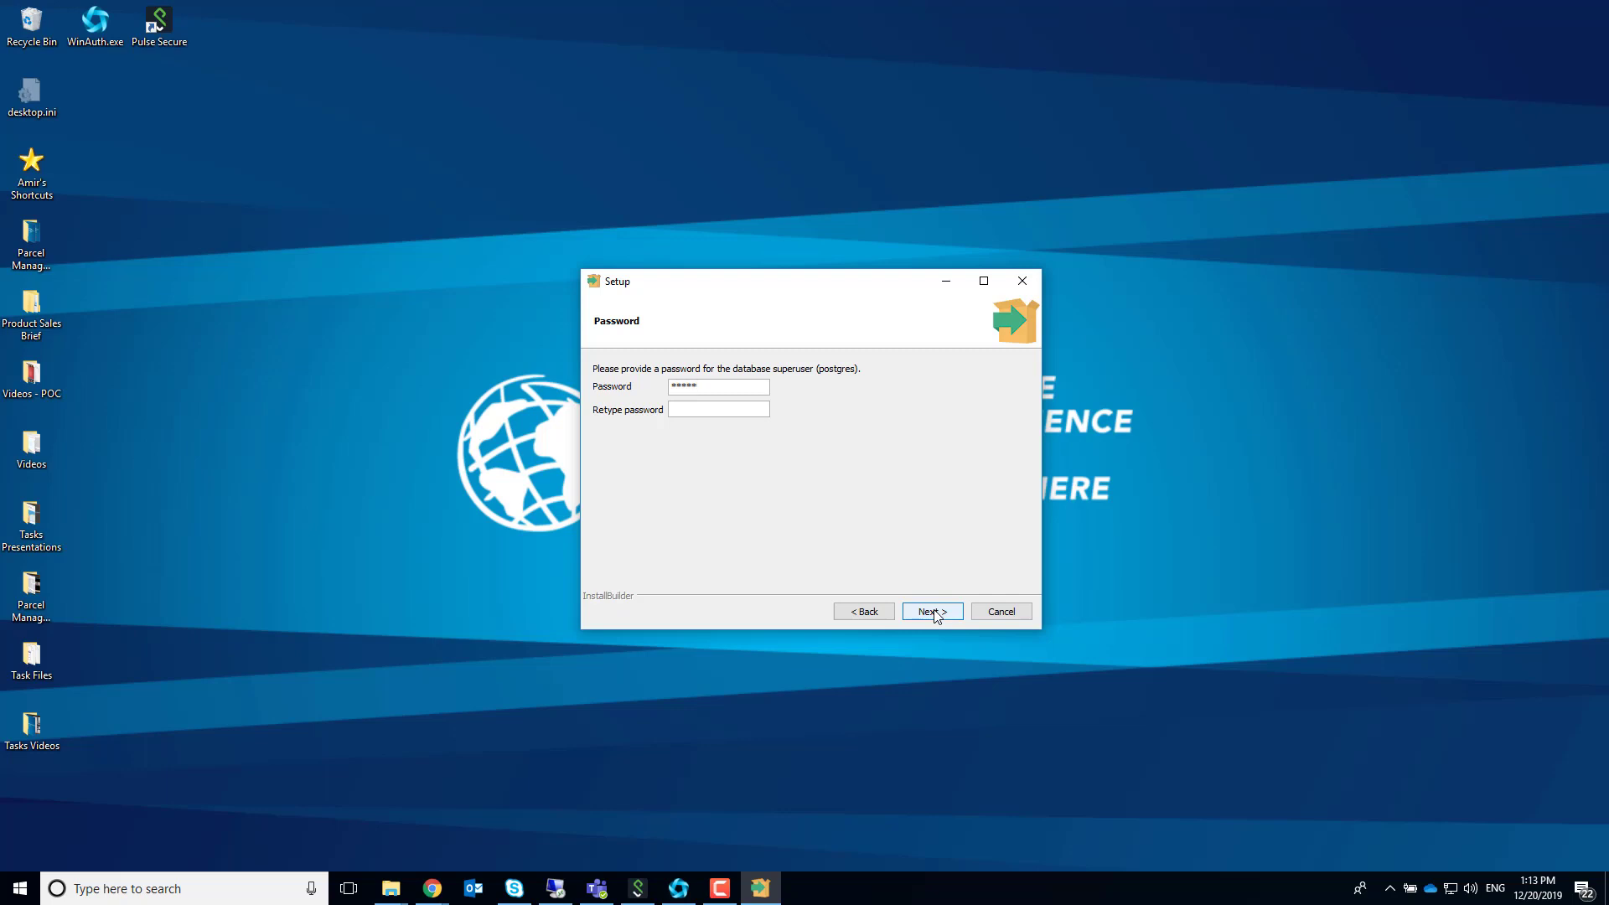
Set the superuser password, keep port 5432 and default locale, install, and finish.
text(************)
click(943, 615)
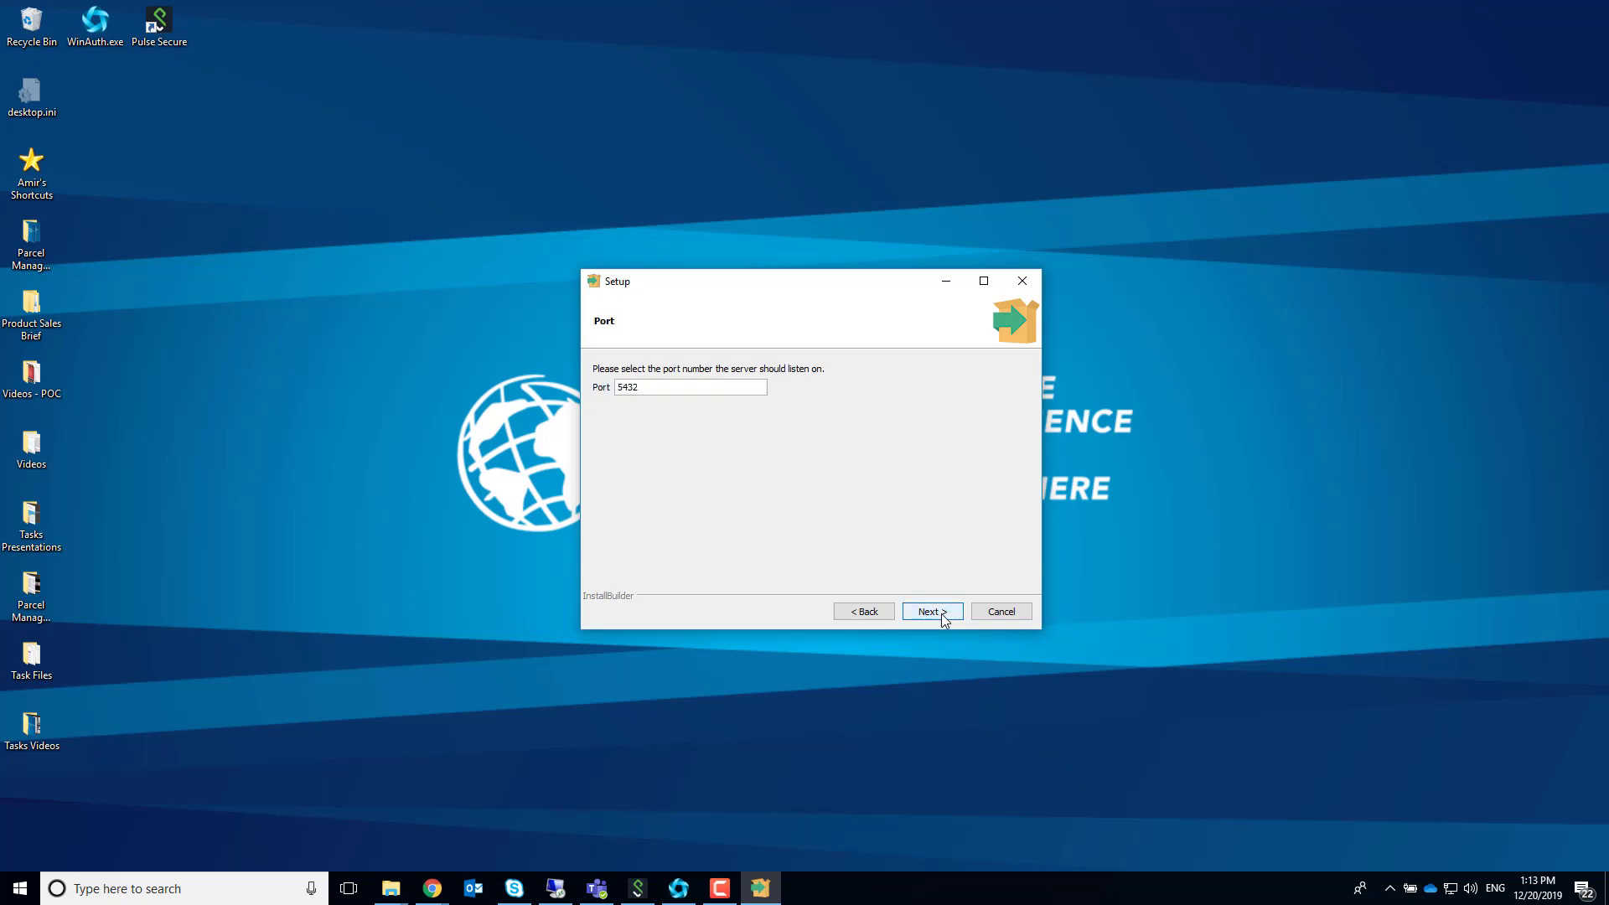
click(943, 614)
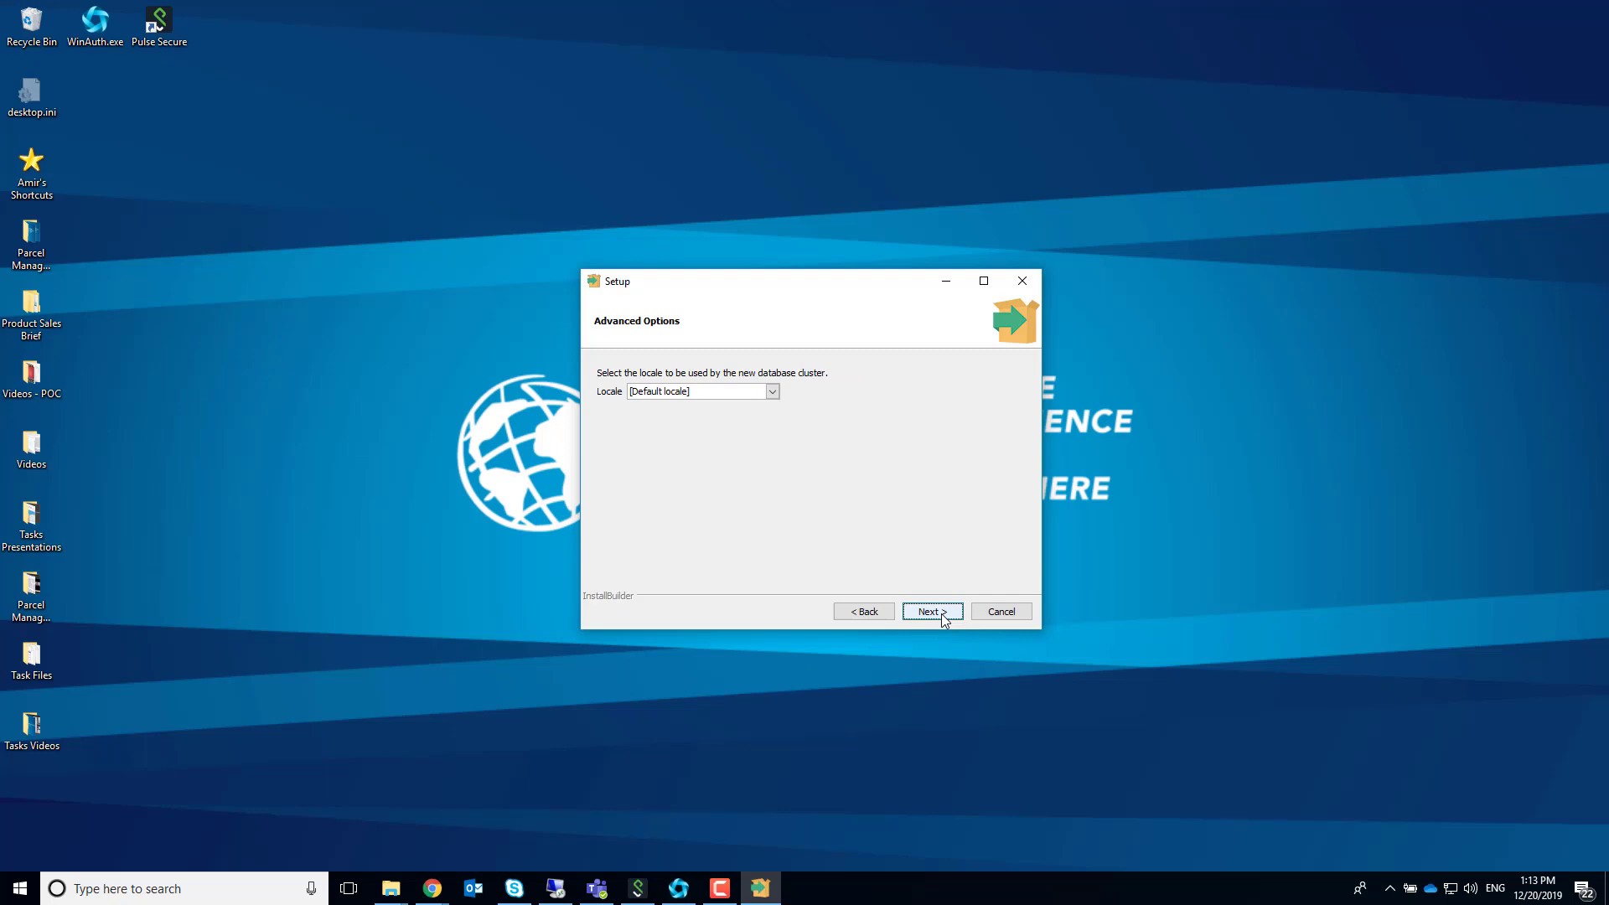
click(943, 617)
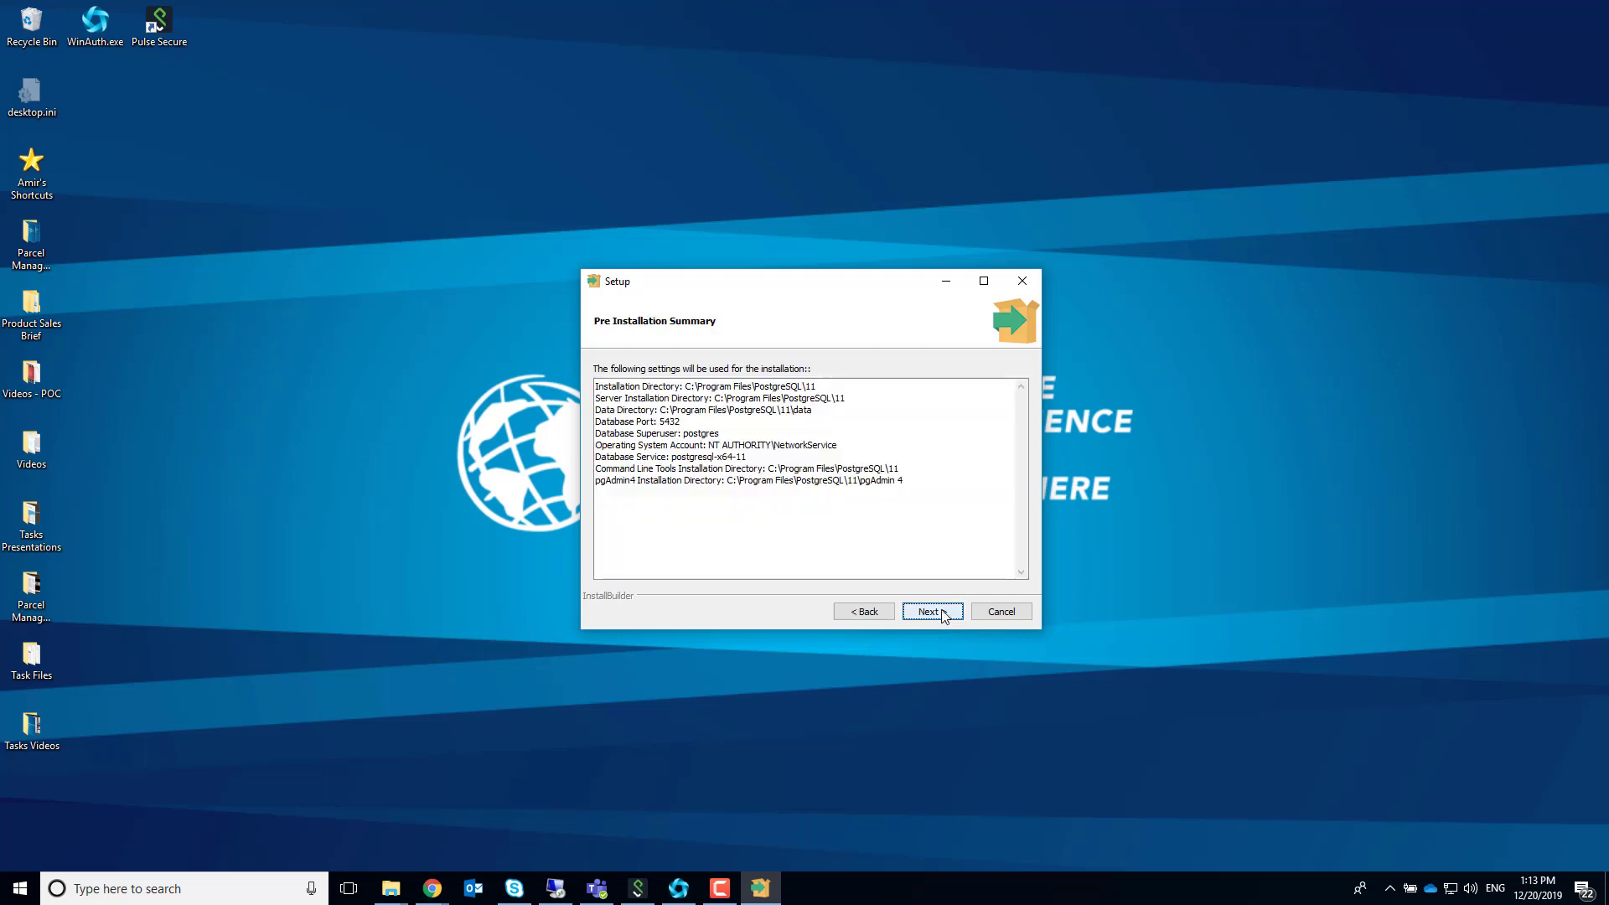
click(945, 617)
click(944, 616)
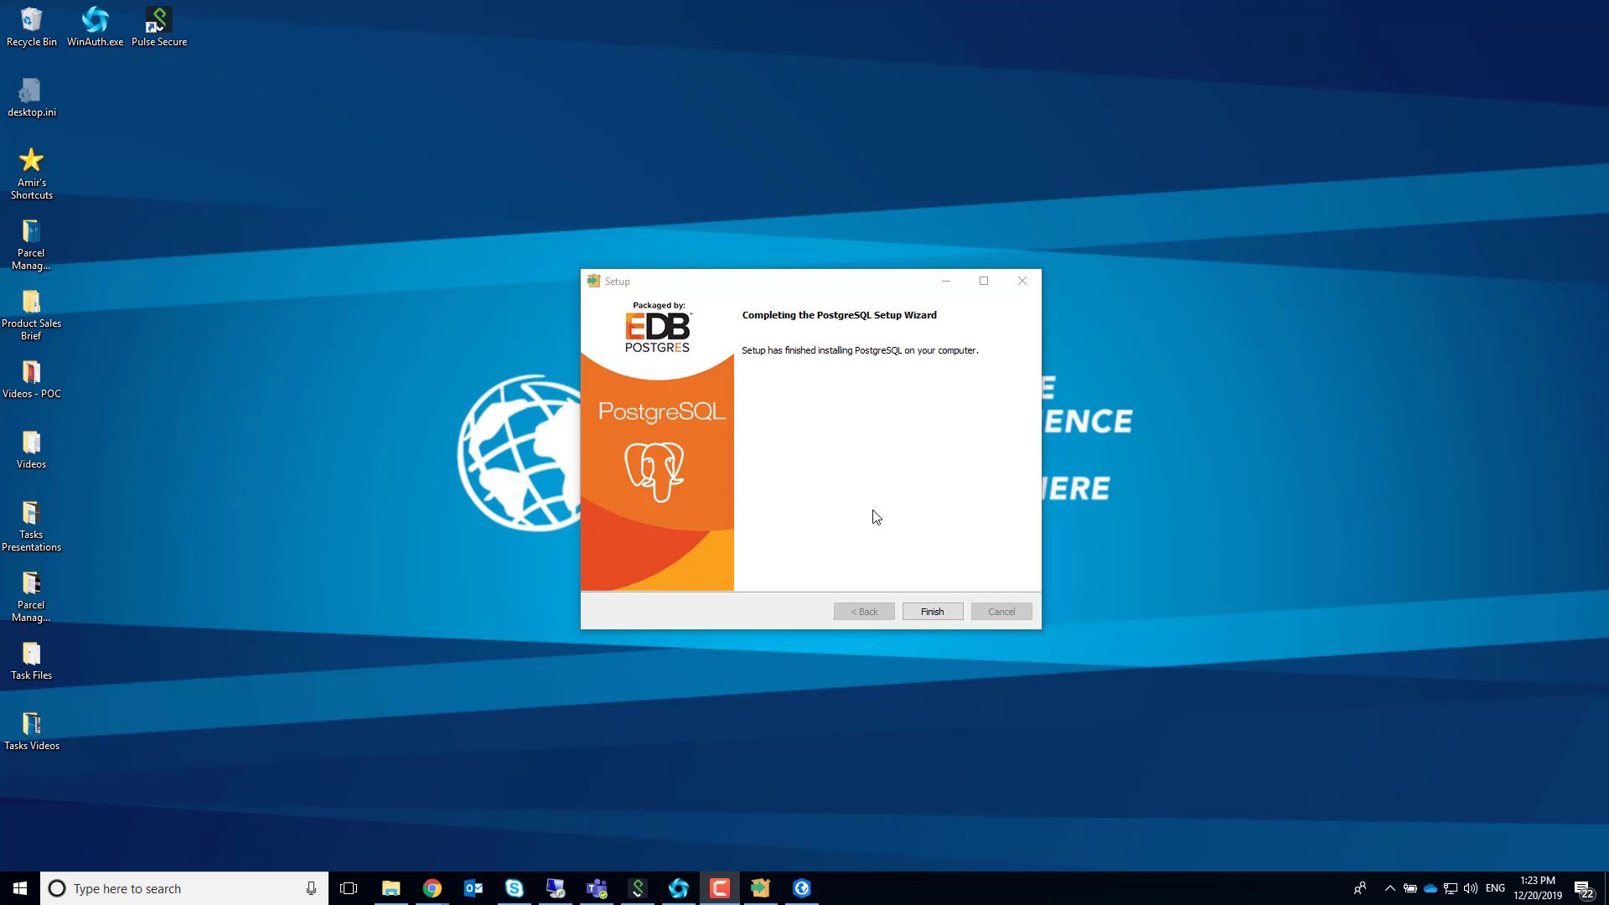
click(932, 612)
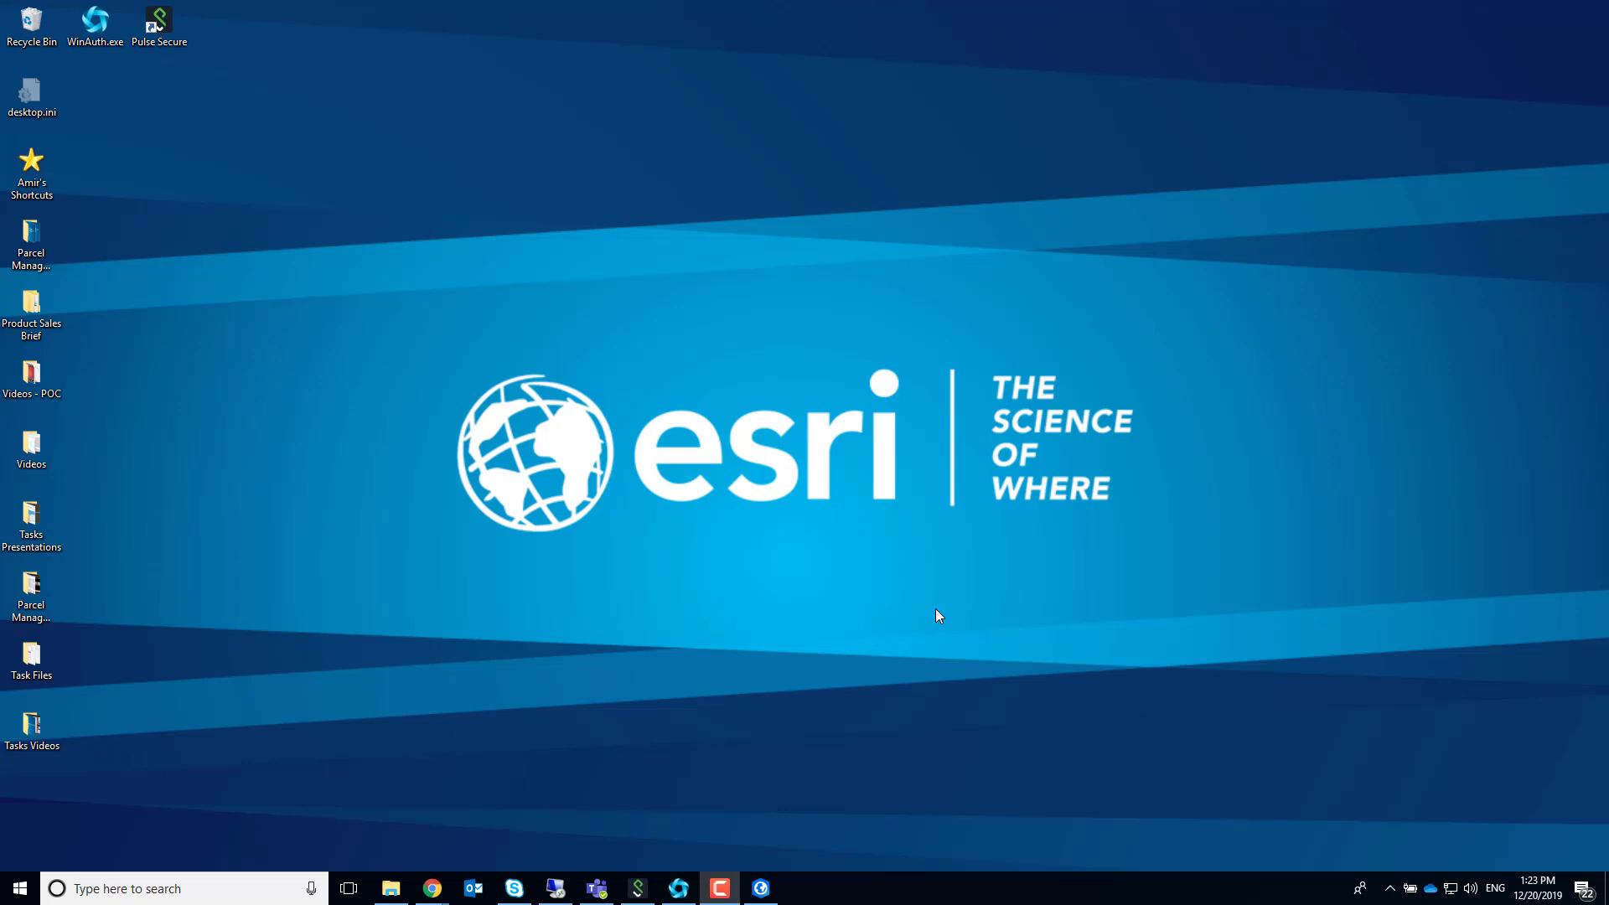
Copy st_geometry.dll from the Downloads PG folder.
click(390, 888)
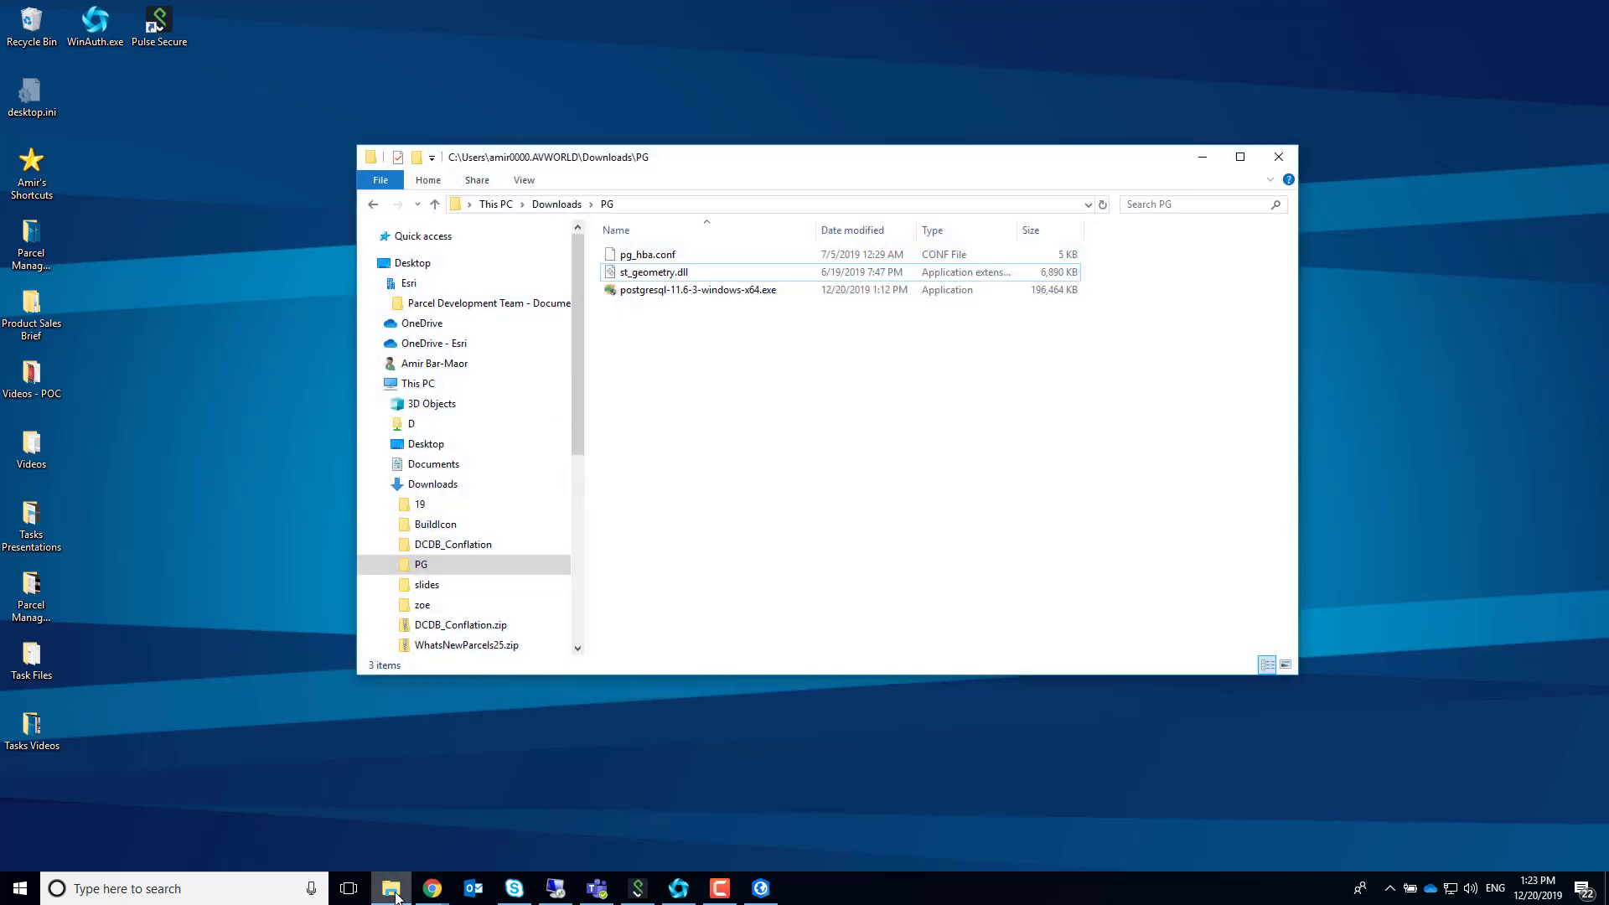
click(653, 280)
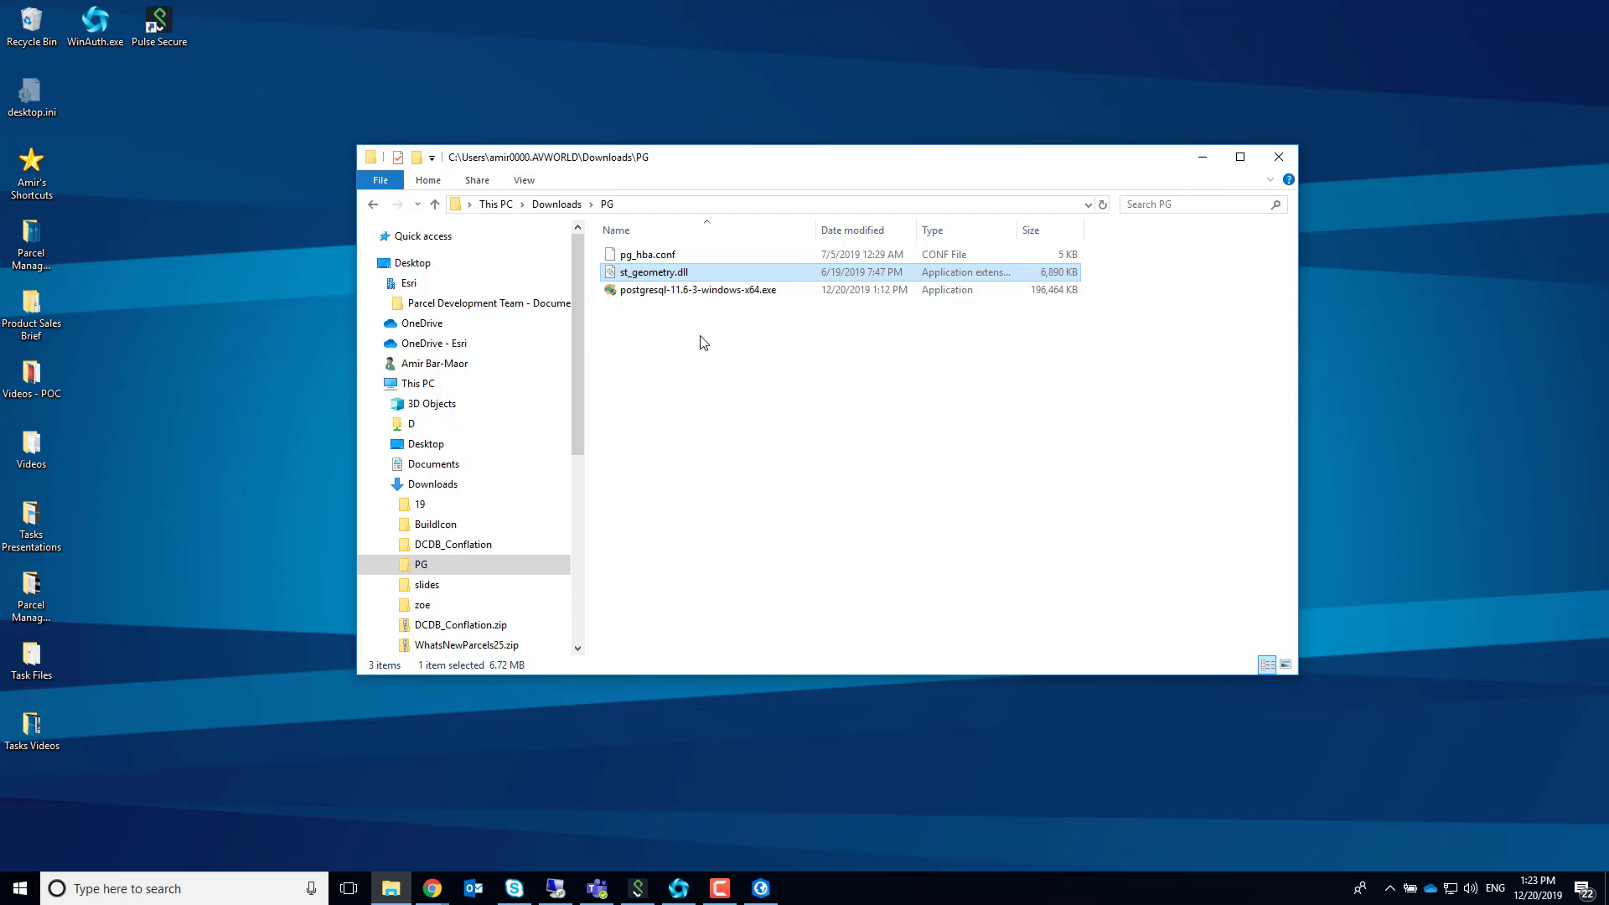
right_click(646, 278)
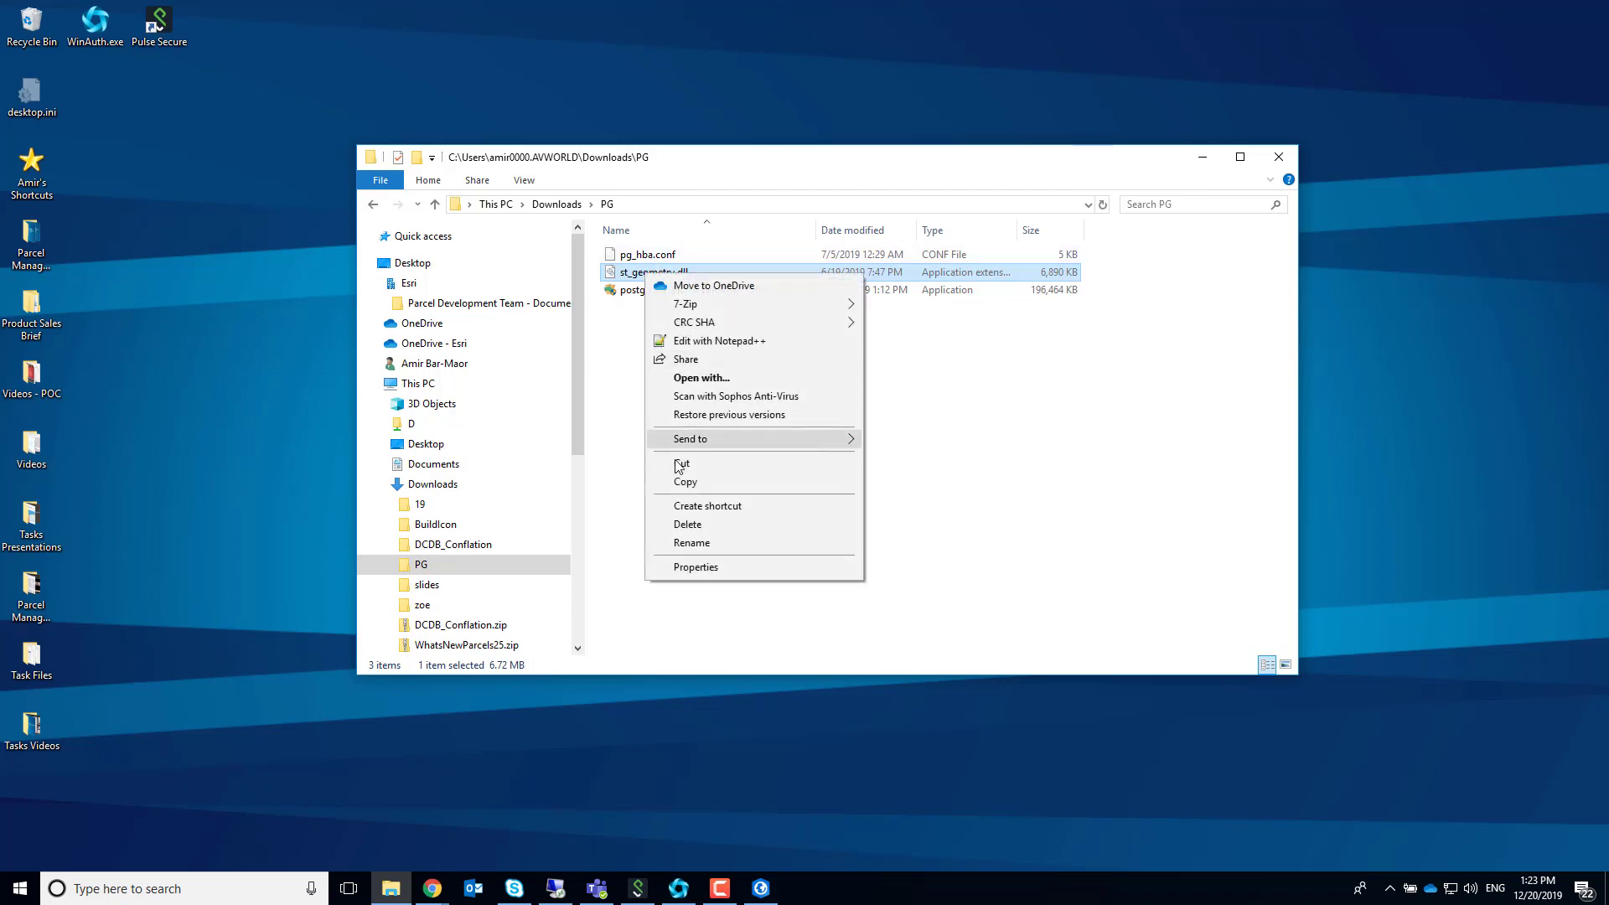
click(686, 484)
Browse a second Explorer window to C:\Program Files\PostgreSQL\11\lib.
middle_click(398, 895)
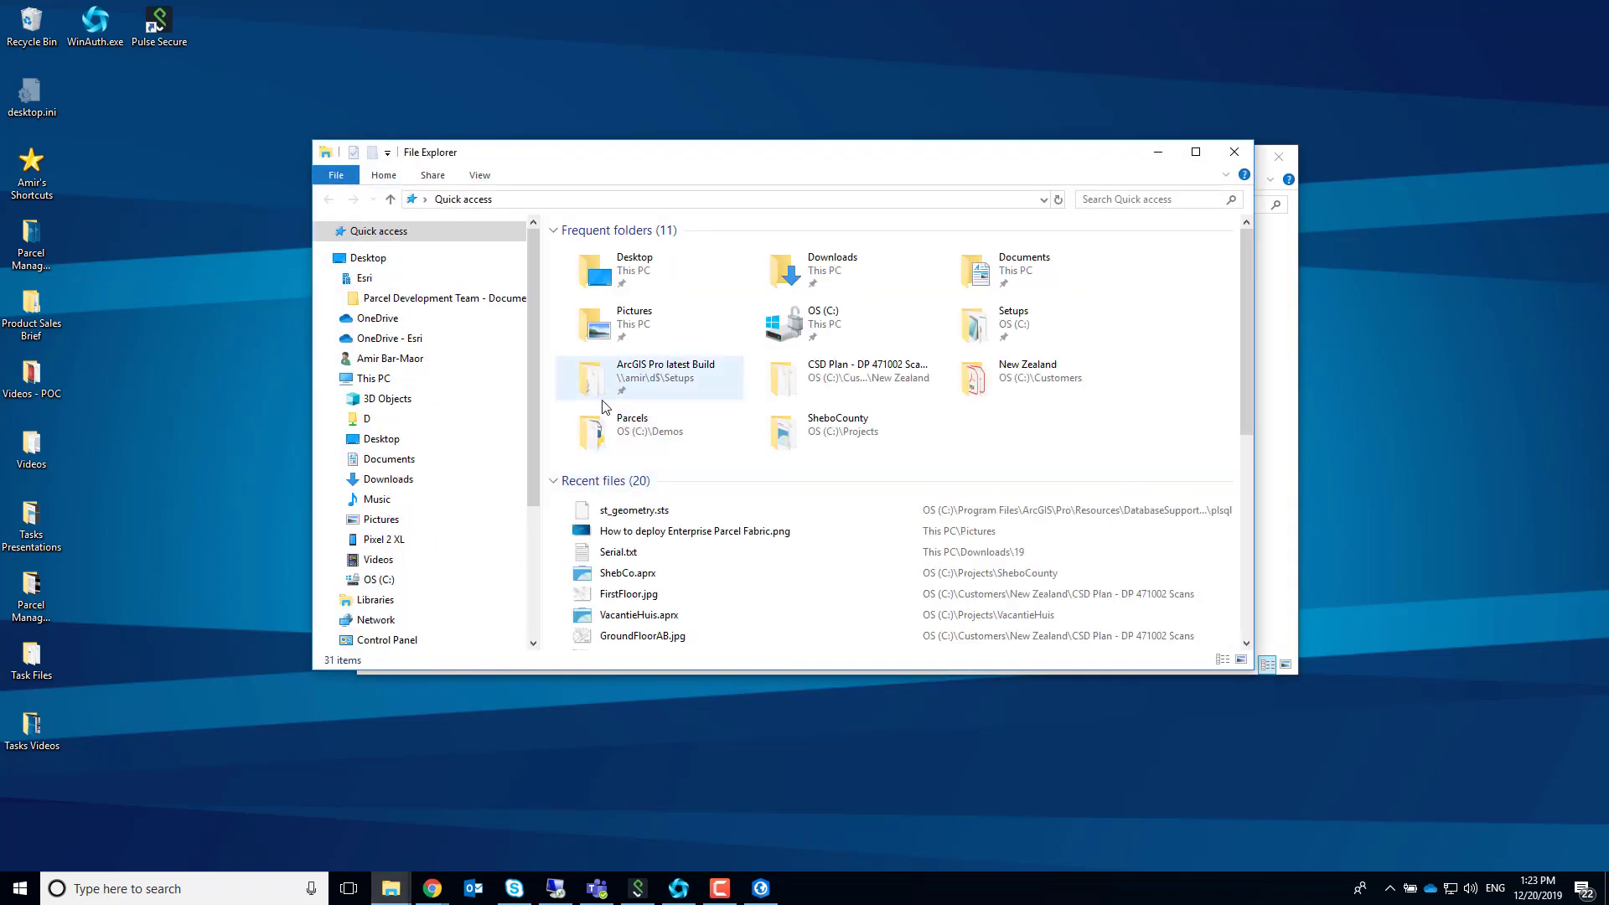
click(379, 579)
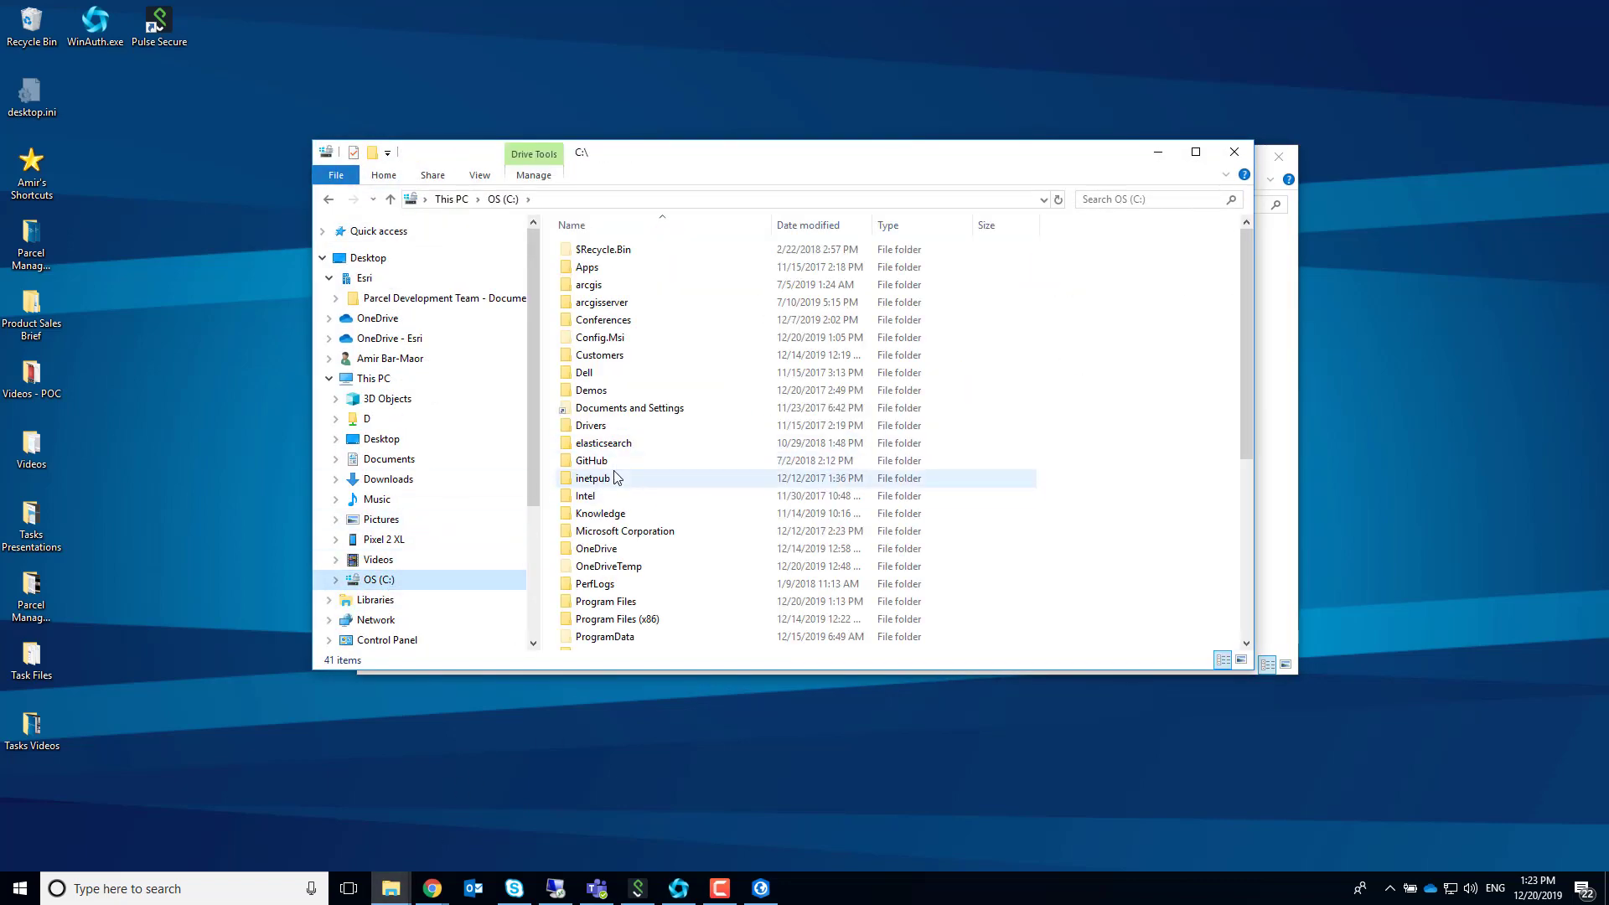
click(614, 486)
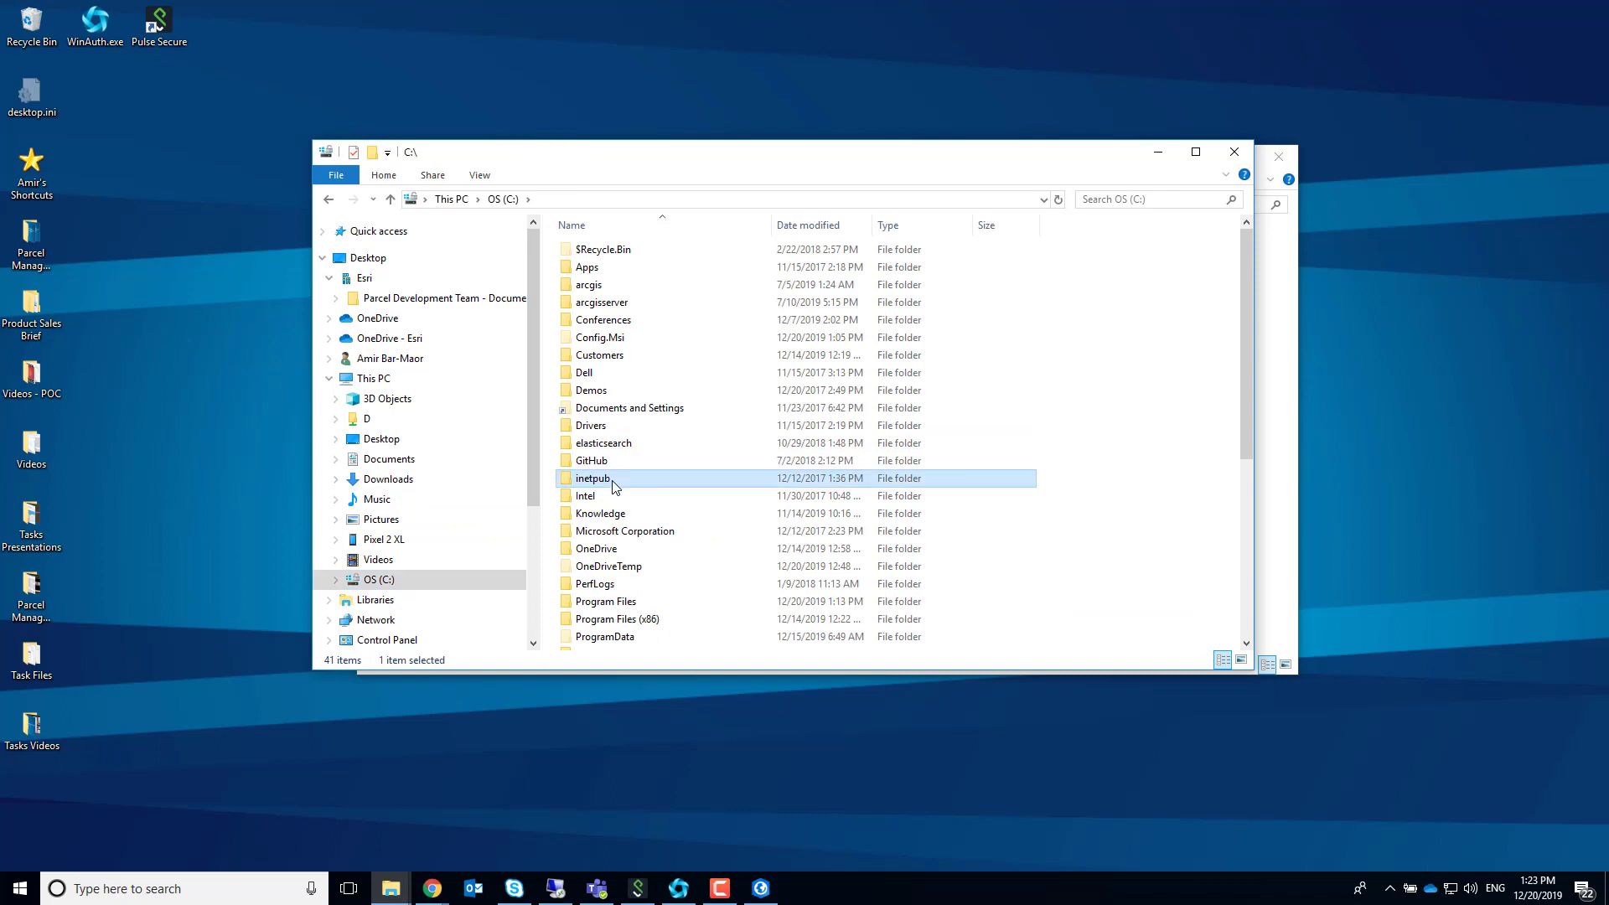
key(p)
double_click(615, 601)
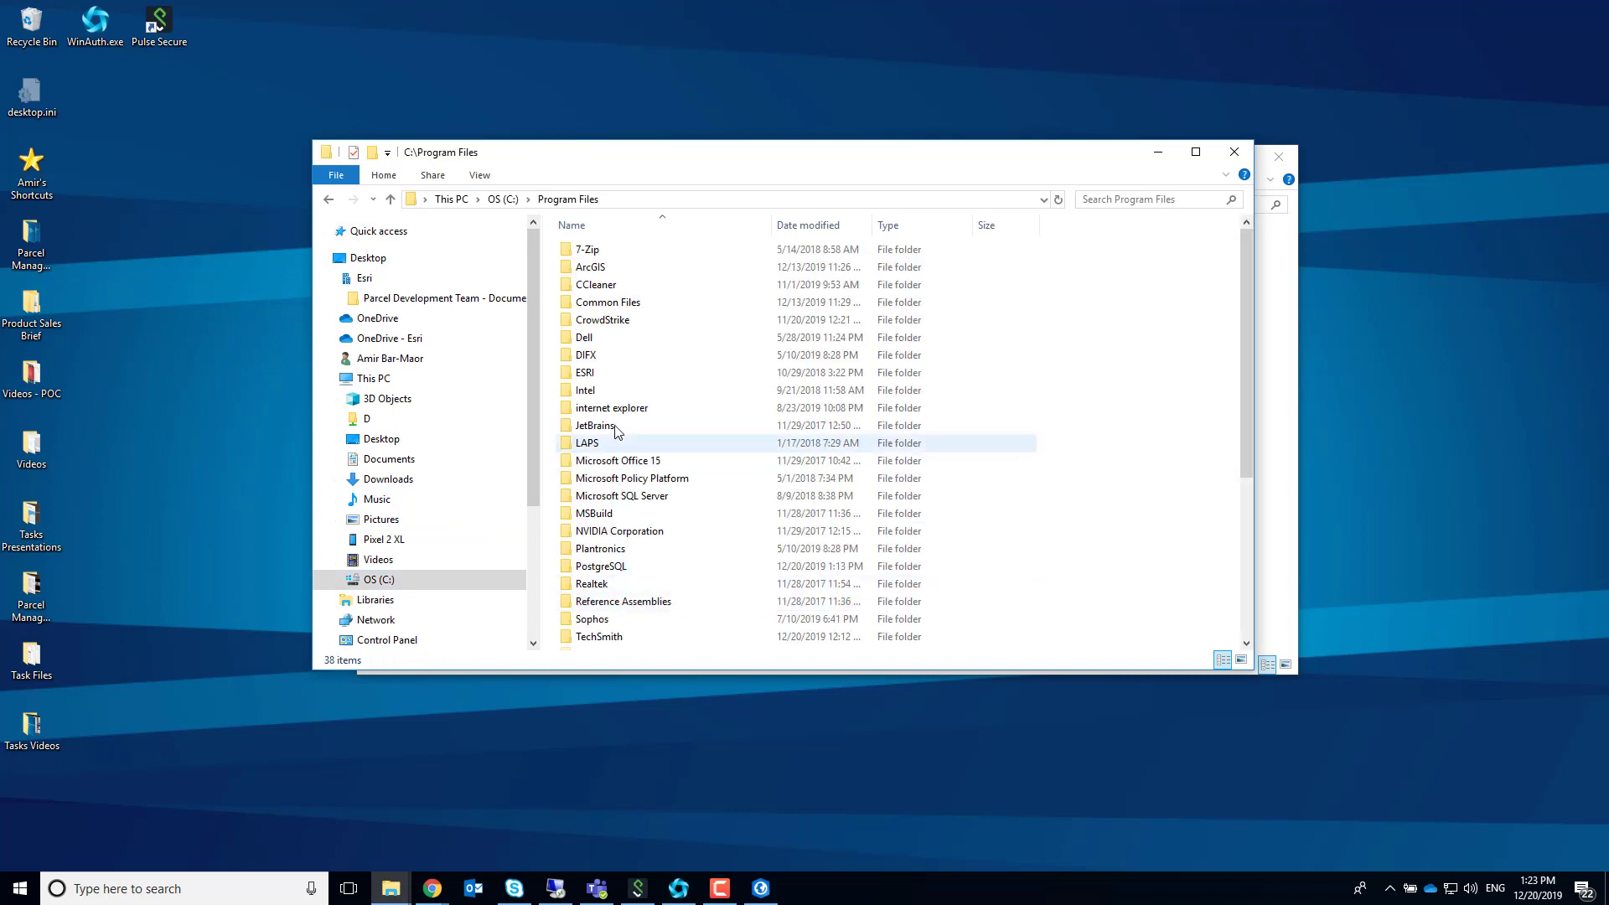
click(614, 427)
key(p)
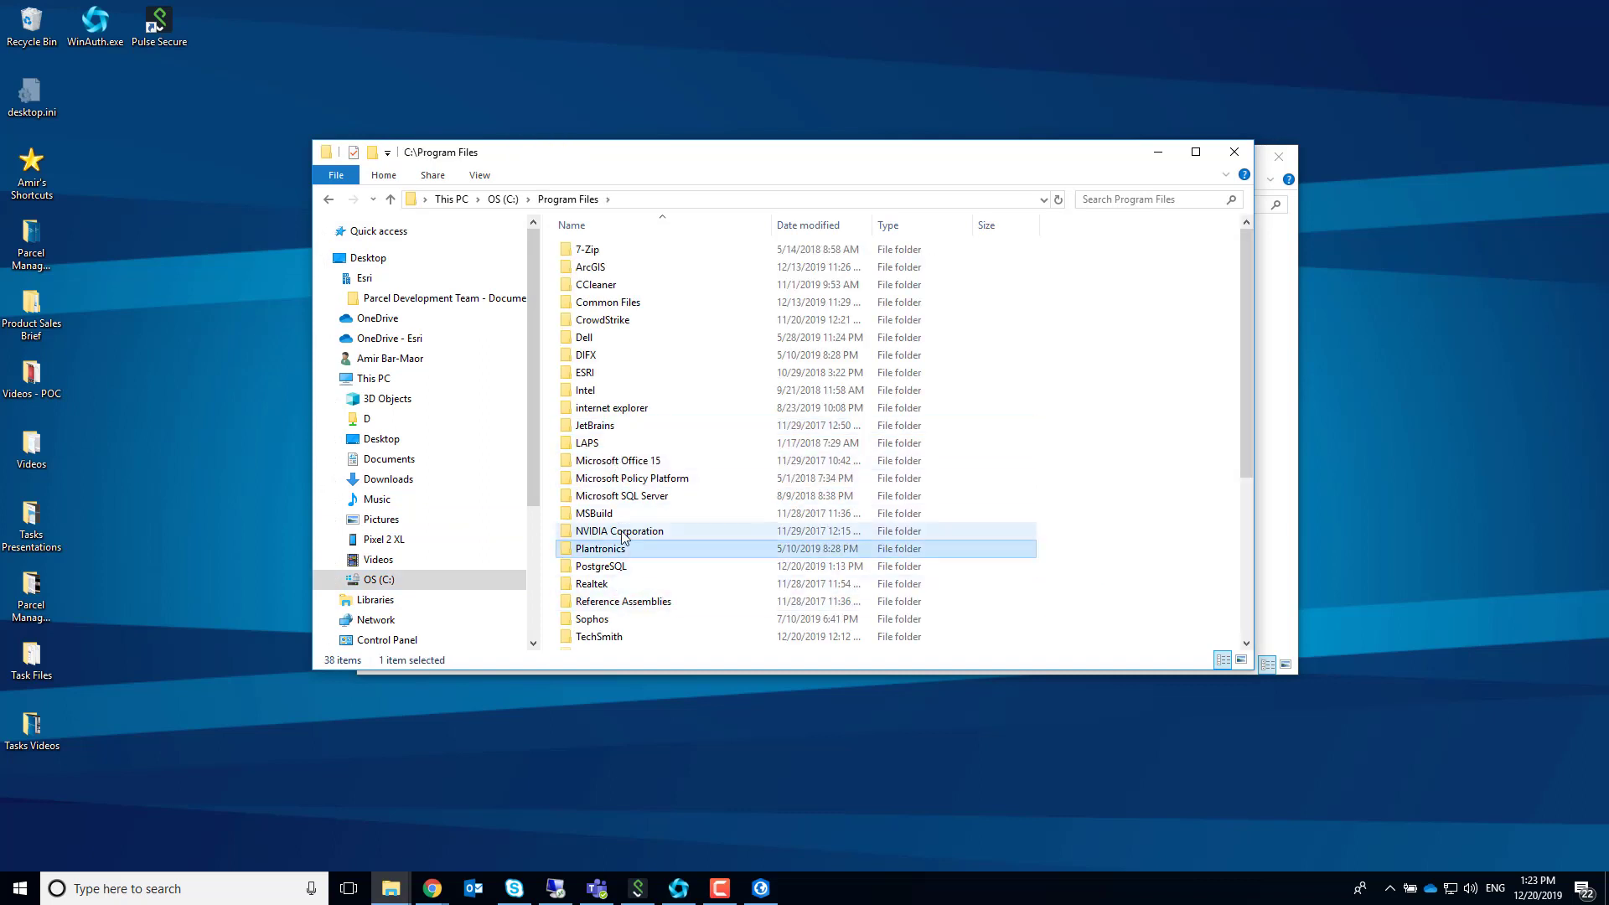
click(618, 567)
double_click(618, 568)
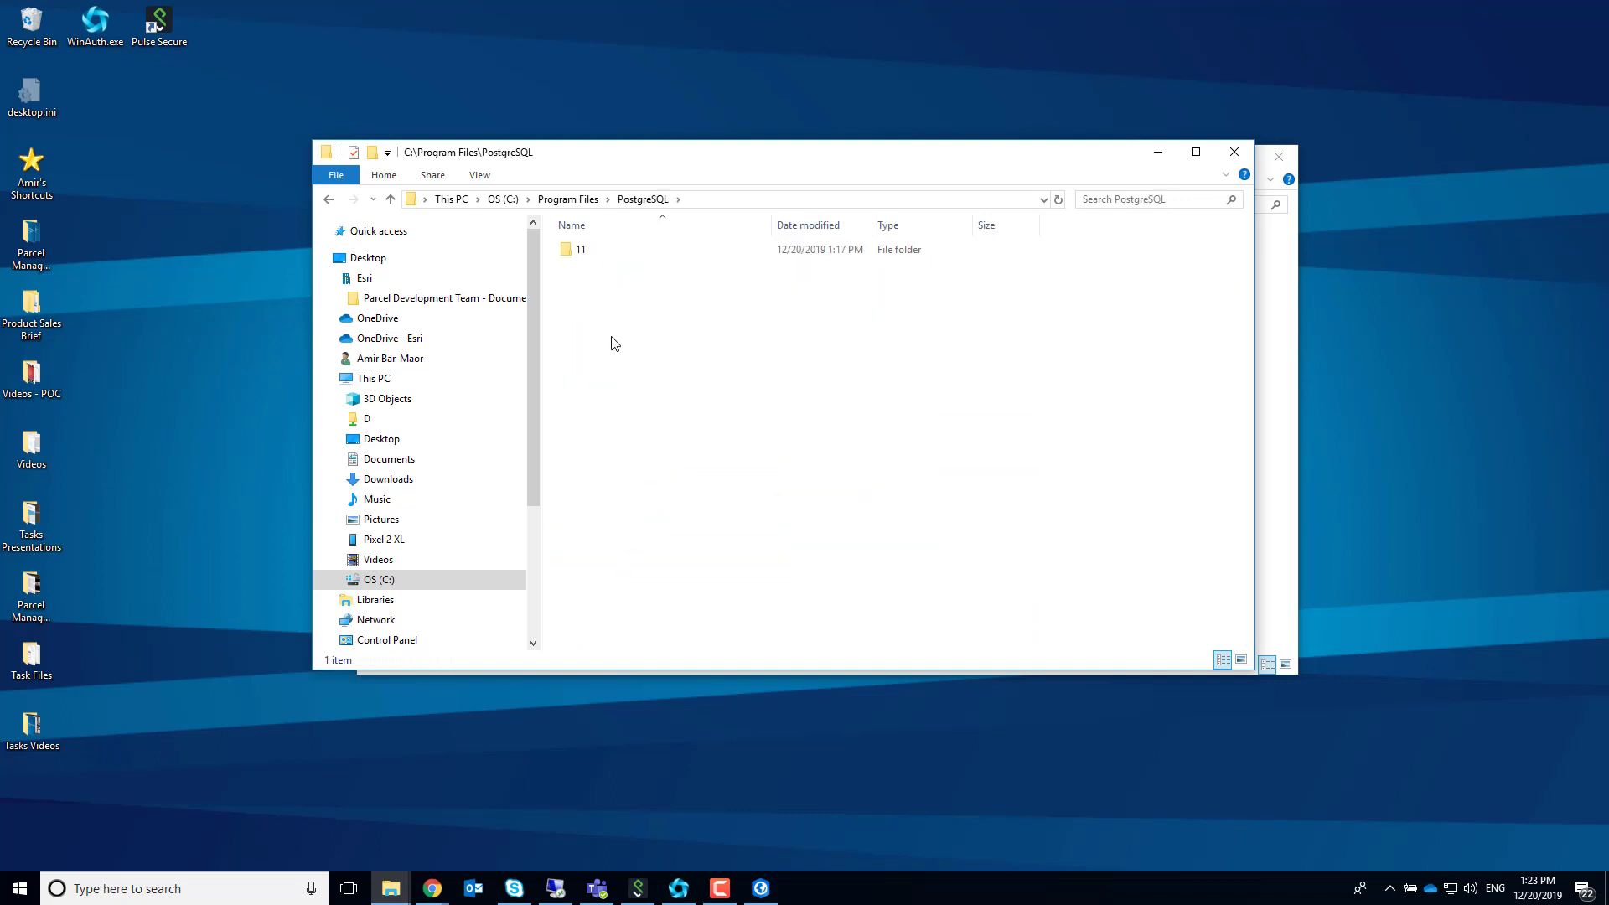
double_click(586, 257)
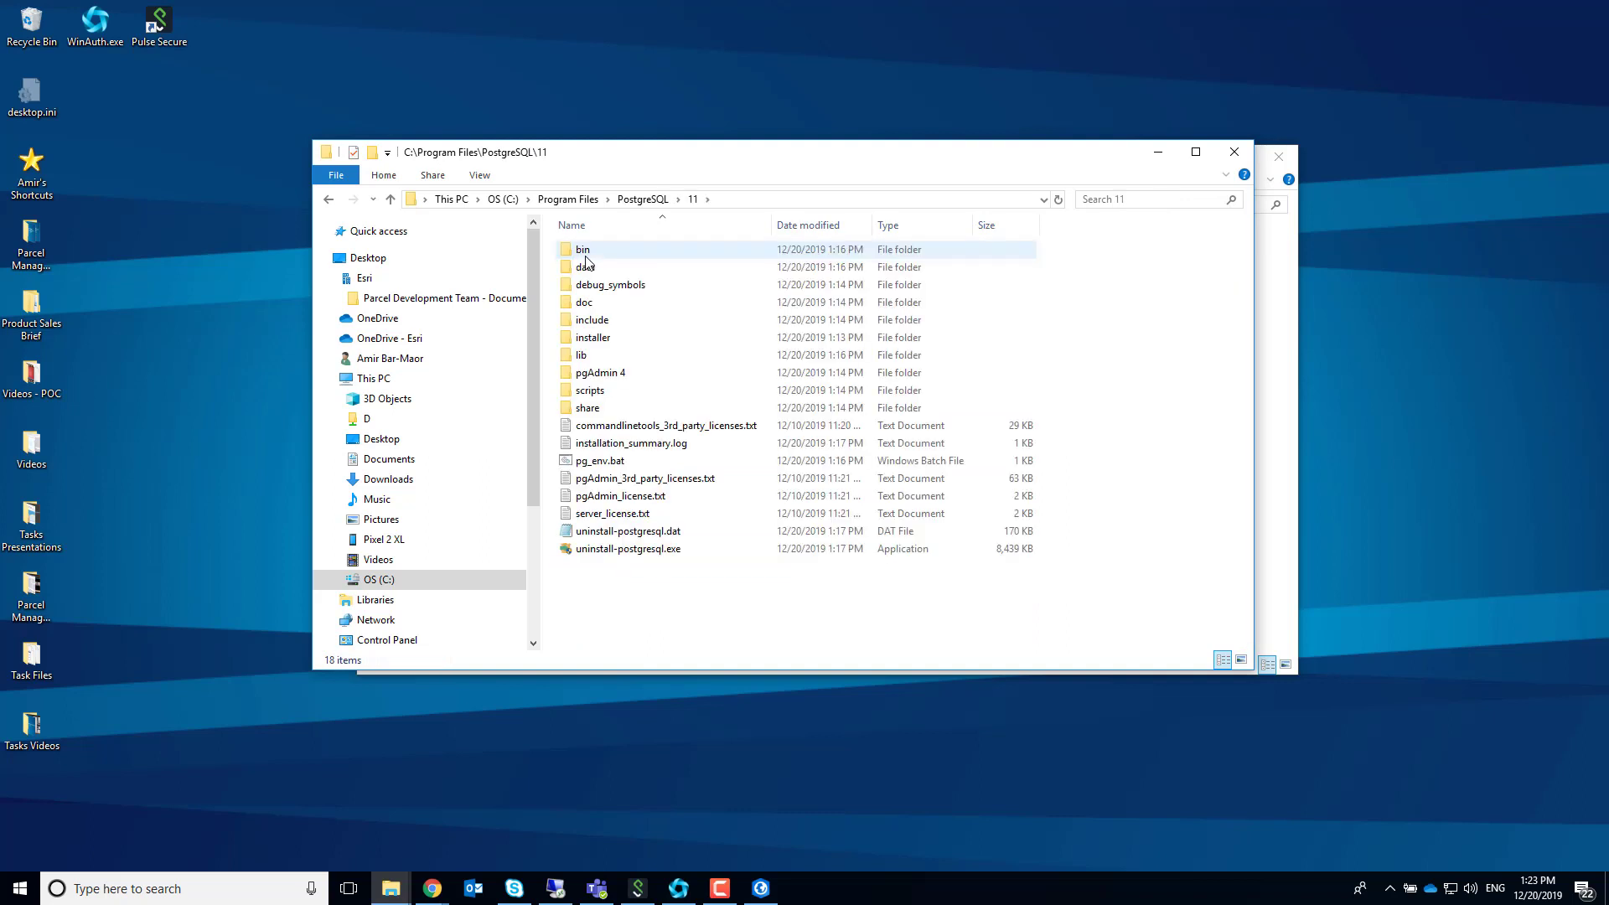
double_click(586, 355)
Paste st_geometry.dll into the lib folder, granting administrator permission.
right_click(719, 439)
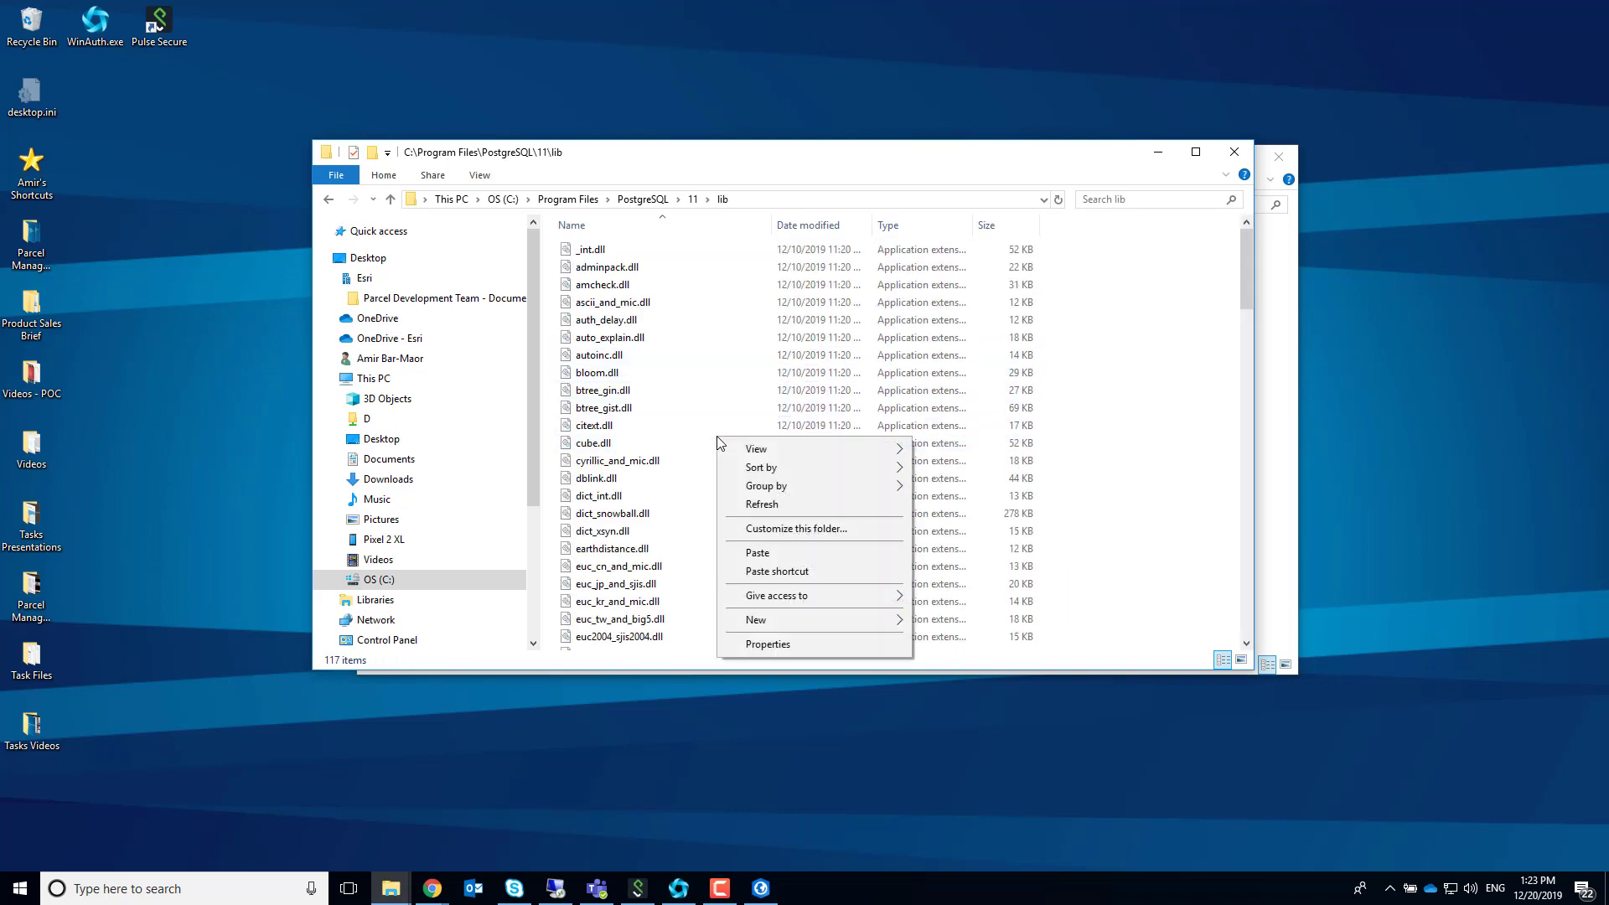
click(771, 553)
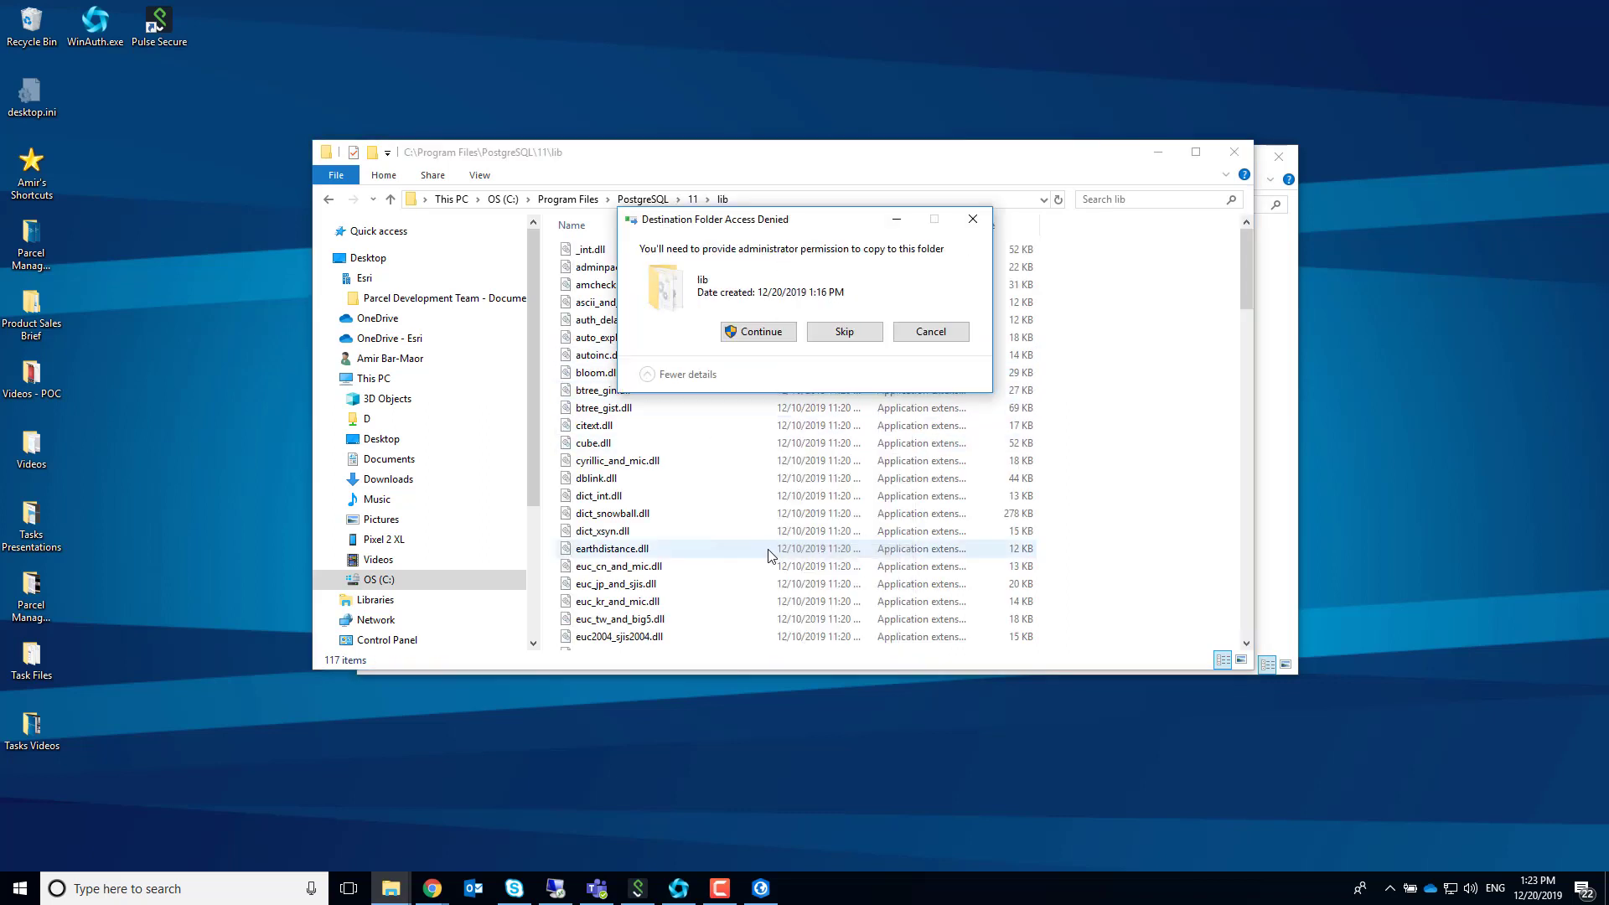
click(764, 337)
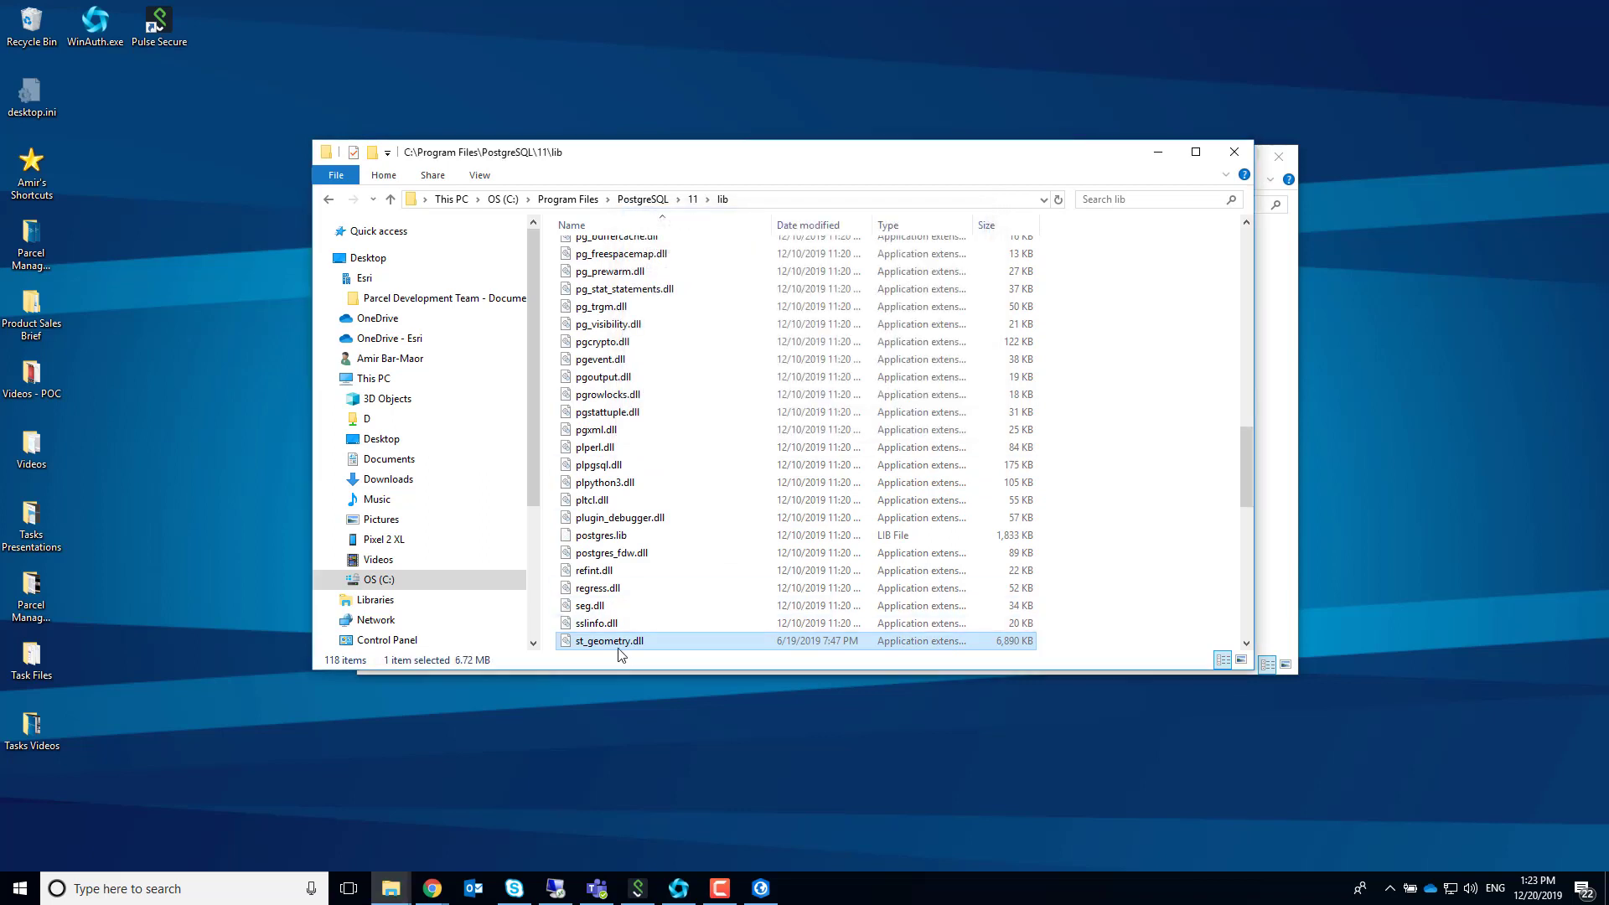
mouse_move(621, 648)
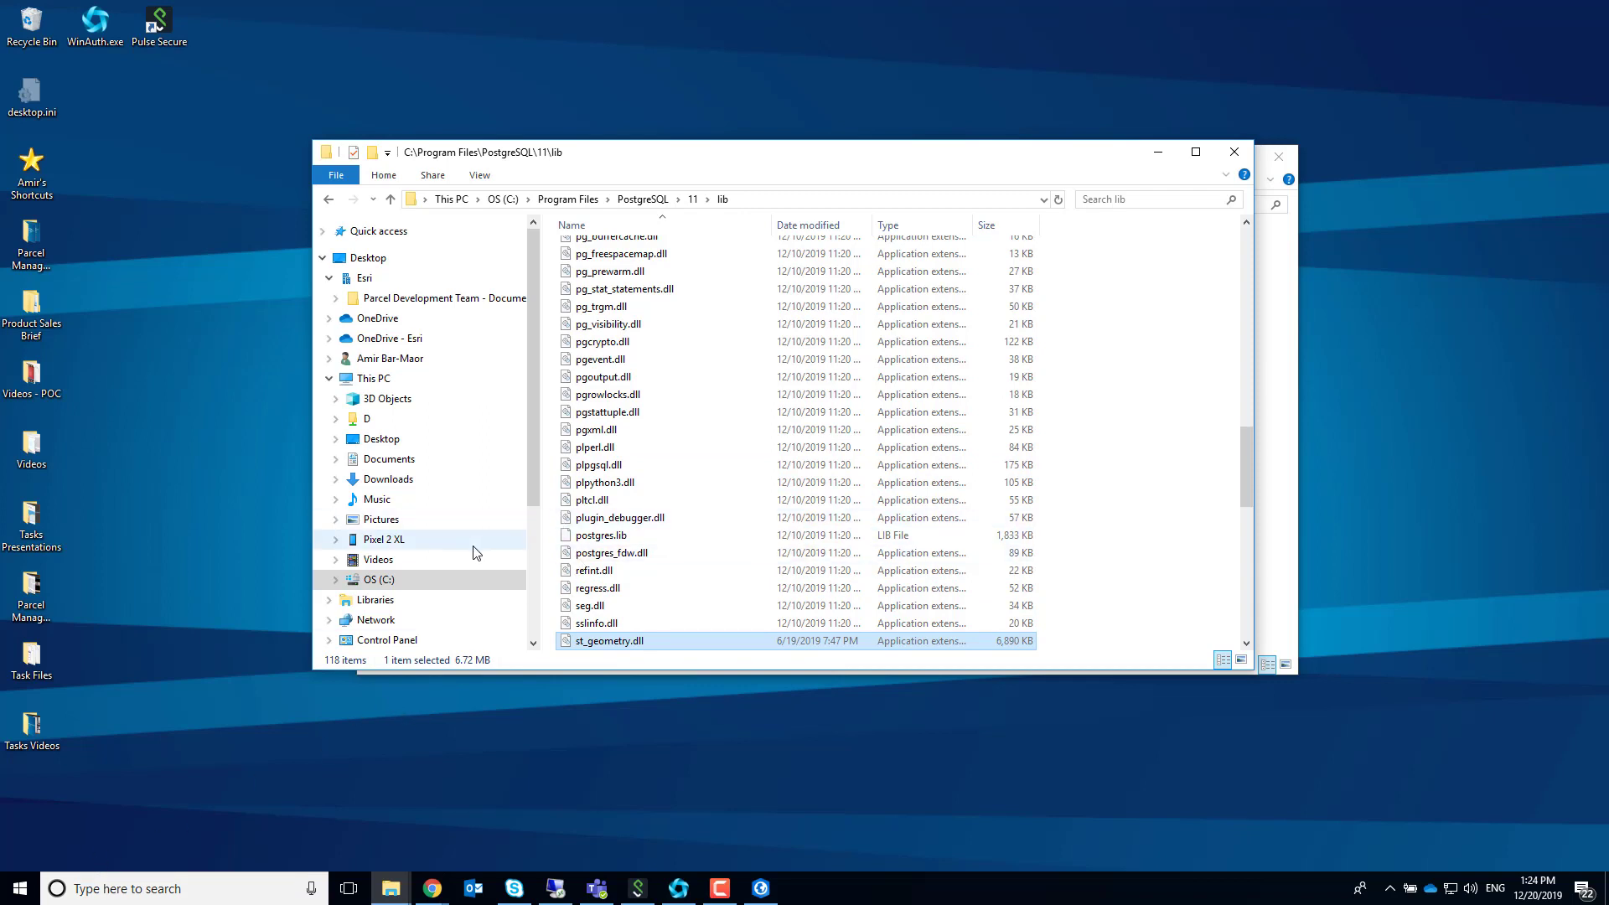
click(379, 378)
right_click(379, 381)
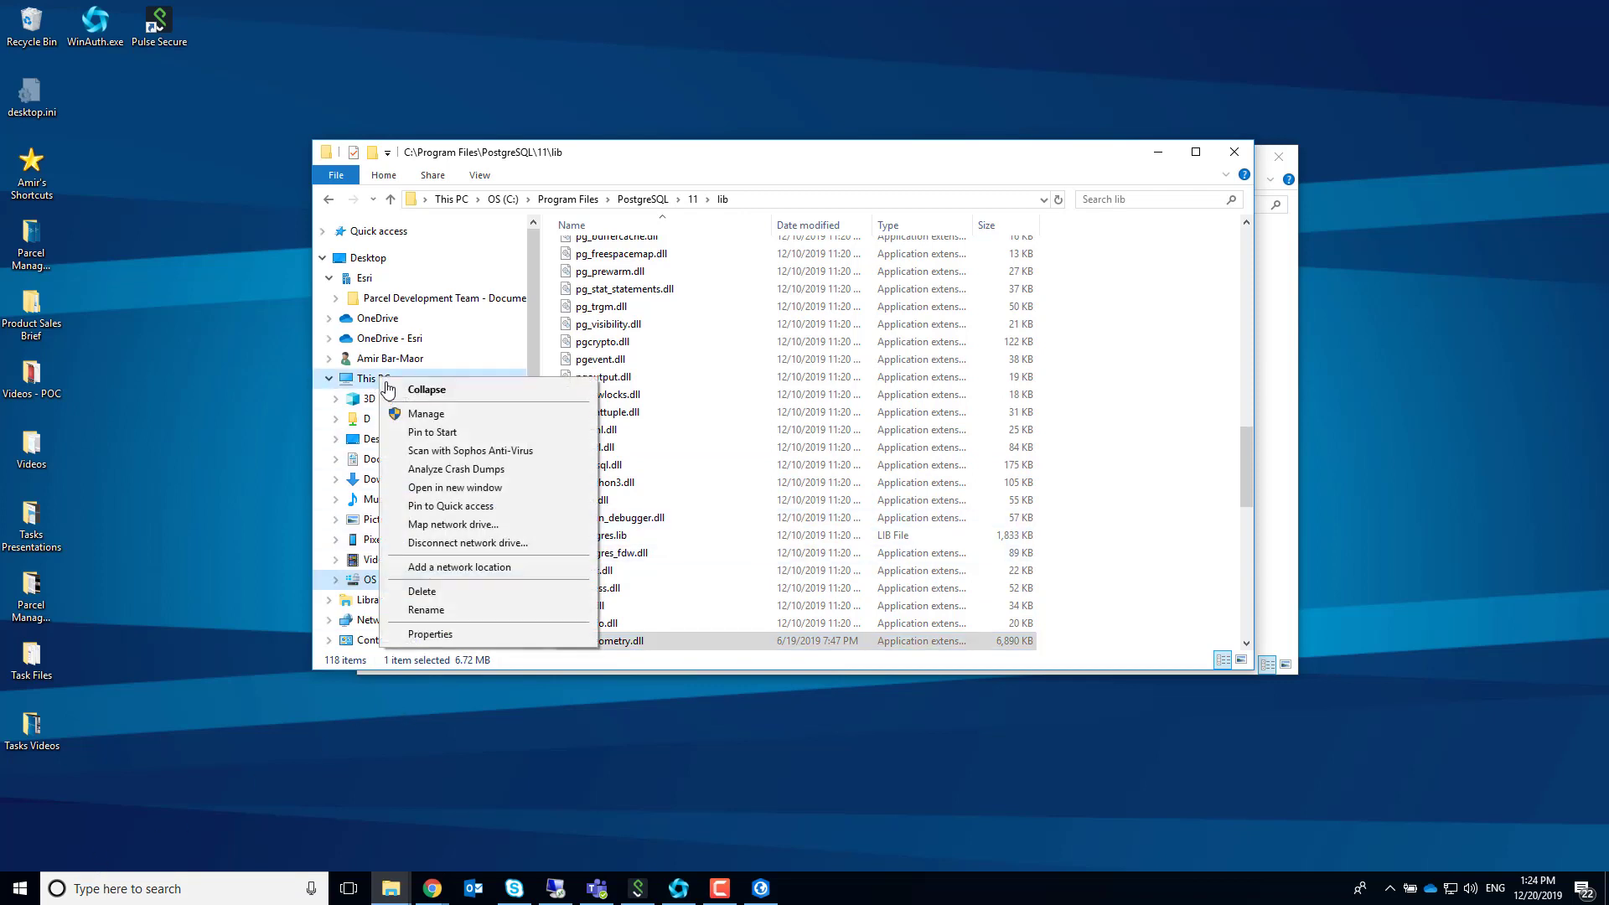
Restart the postgresql-x64-11 service from Computer Management's Services list.
click(400, 411)
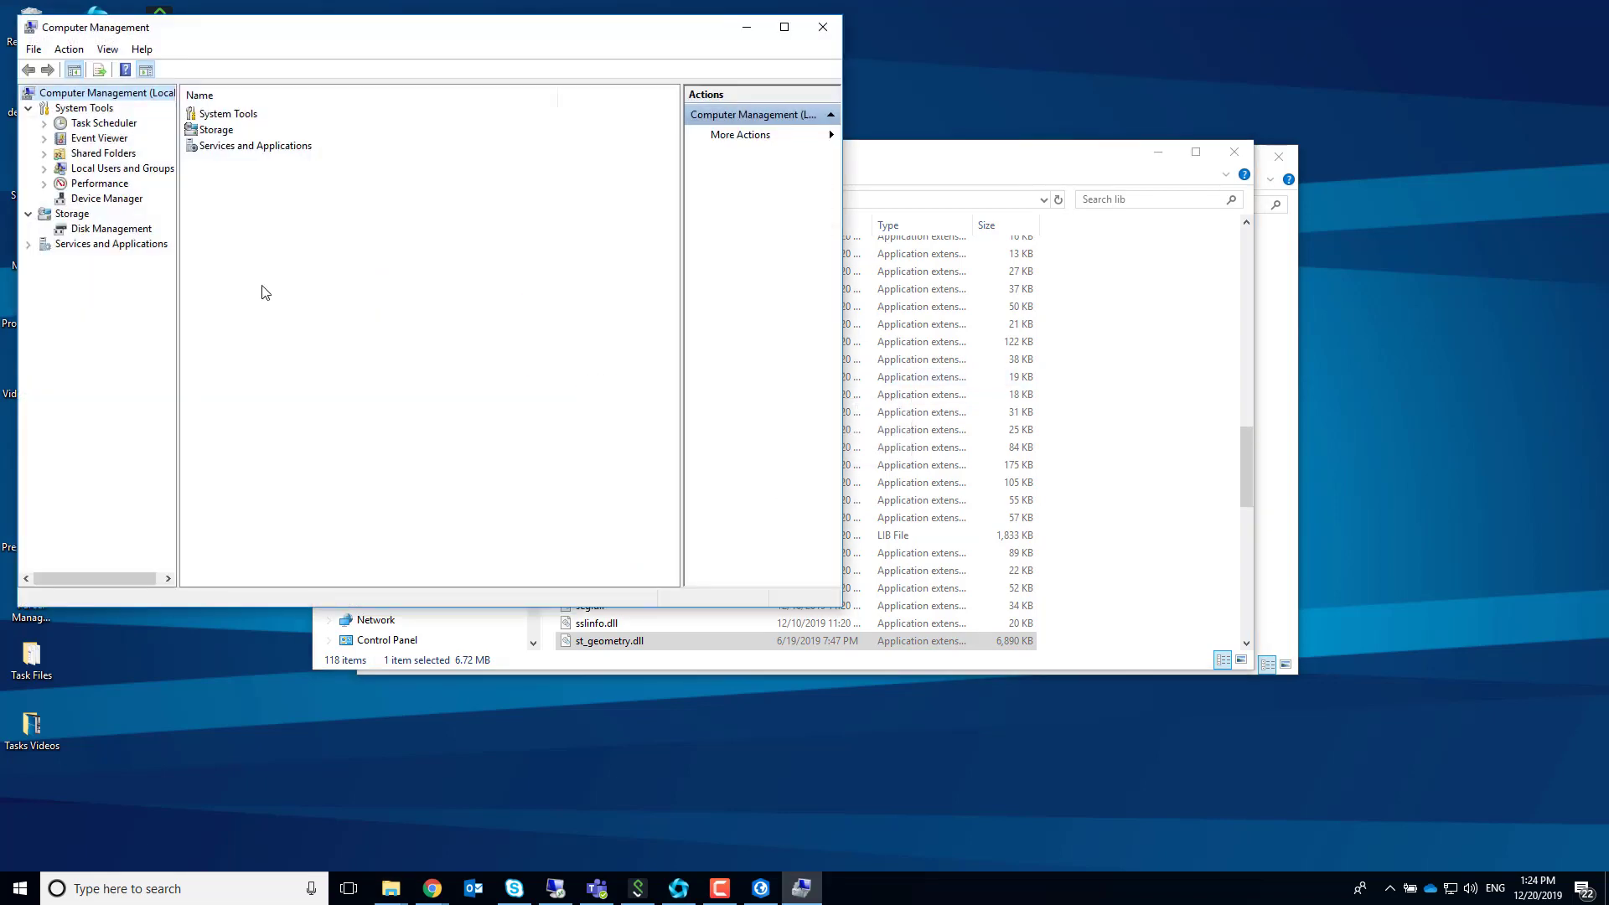
click(74, 245)
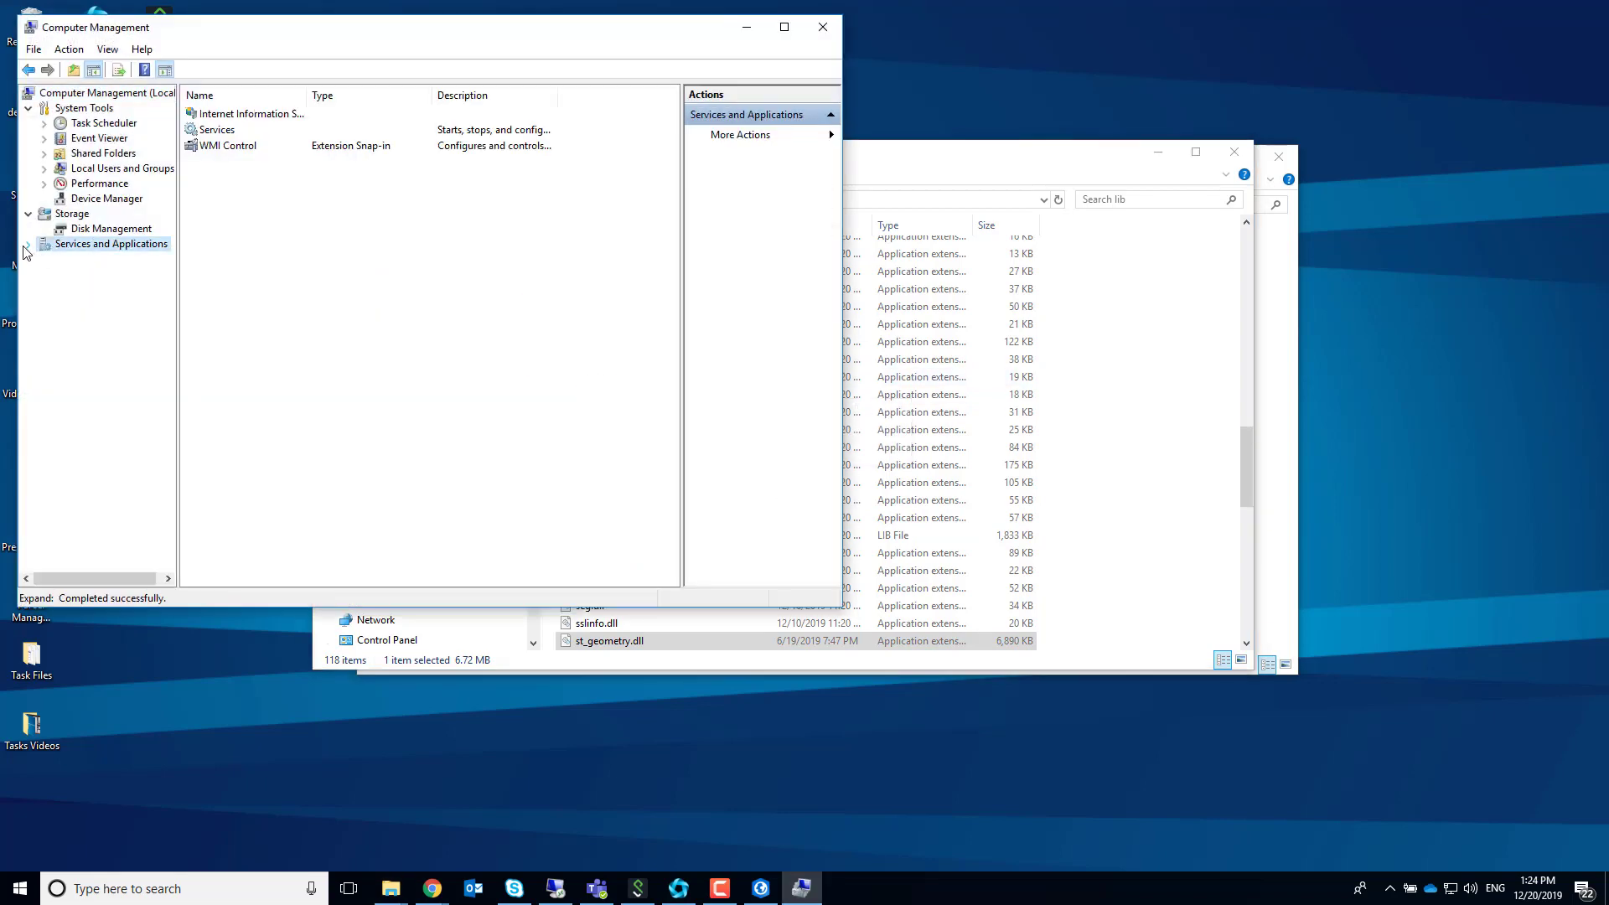
click(28, 245)
click(88, 275)
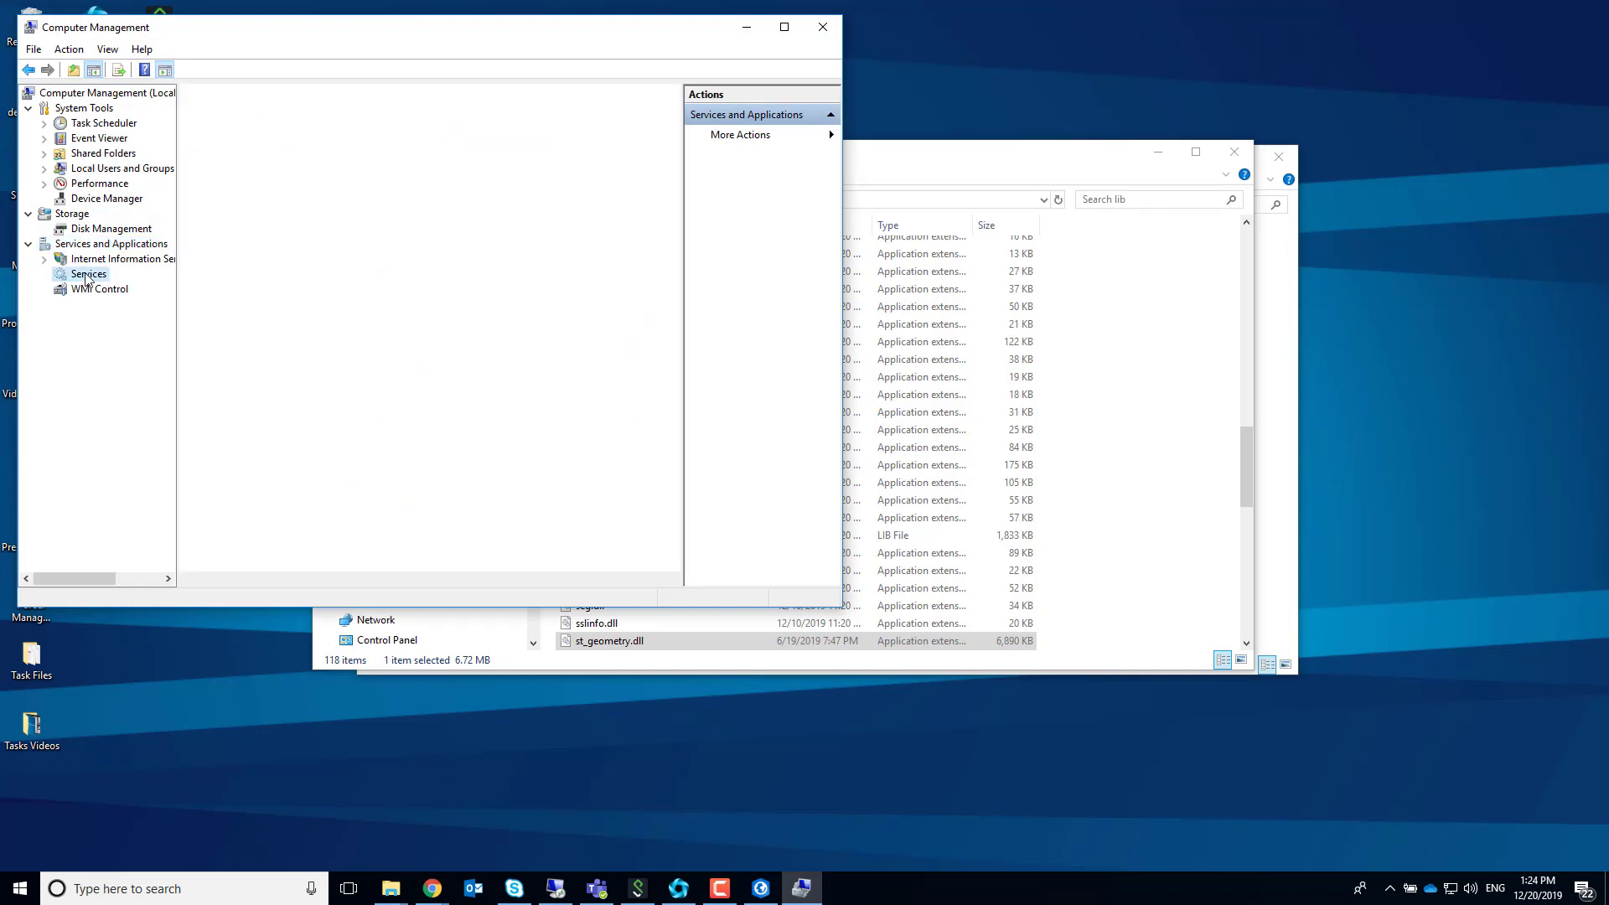
scroll(450, 427, down, 15)
scroll(450, 427, down, 3)
click(451, 423)
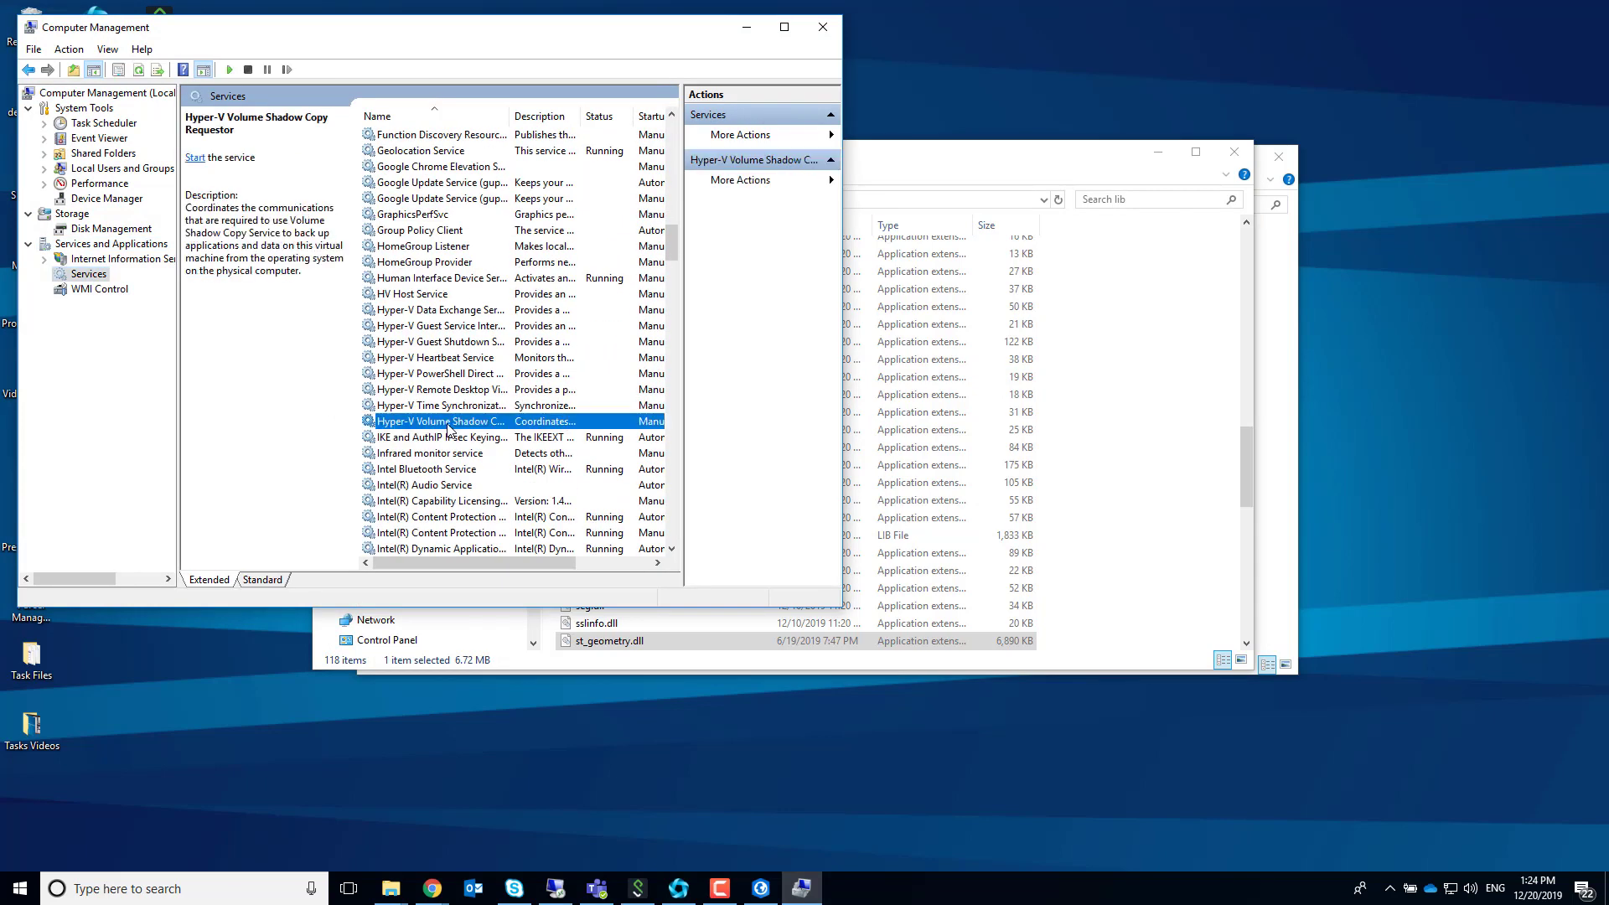
key(p)
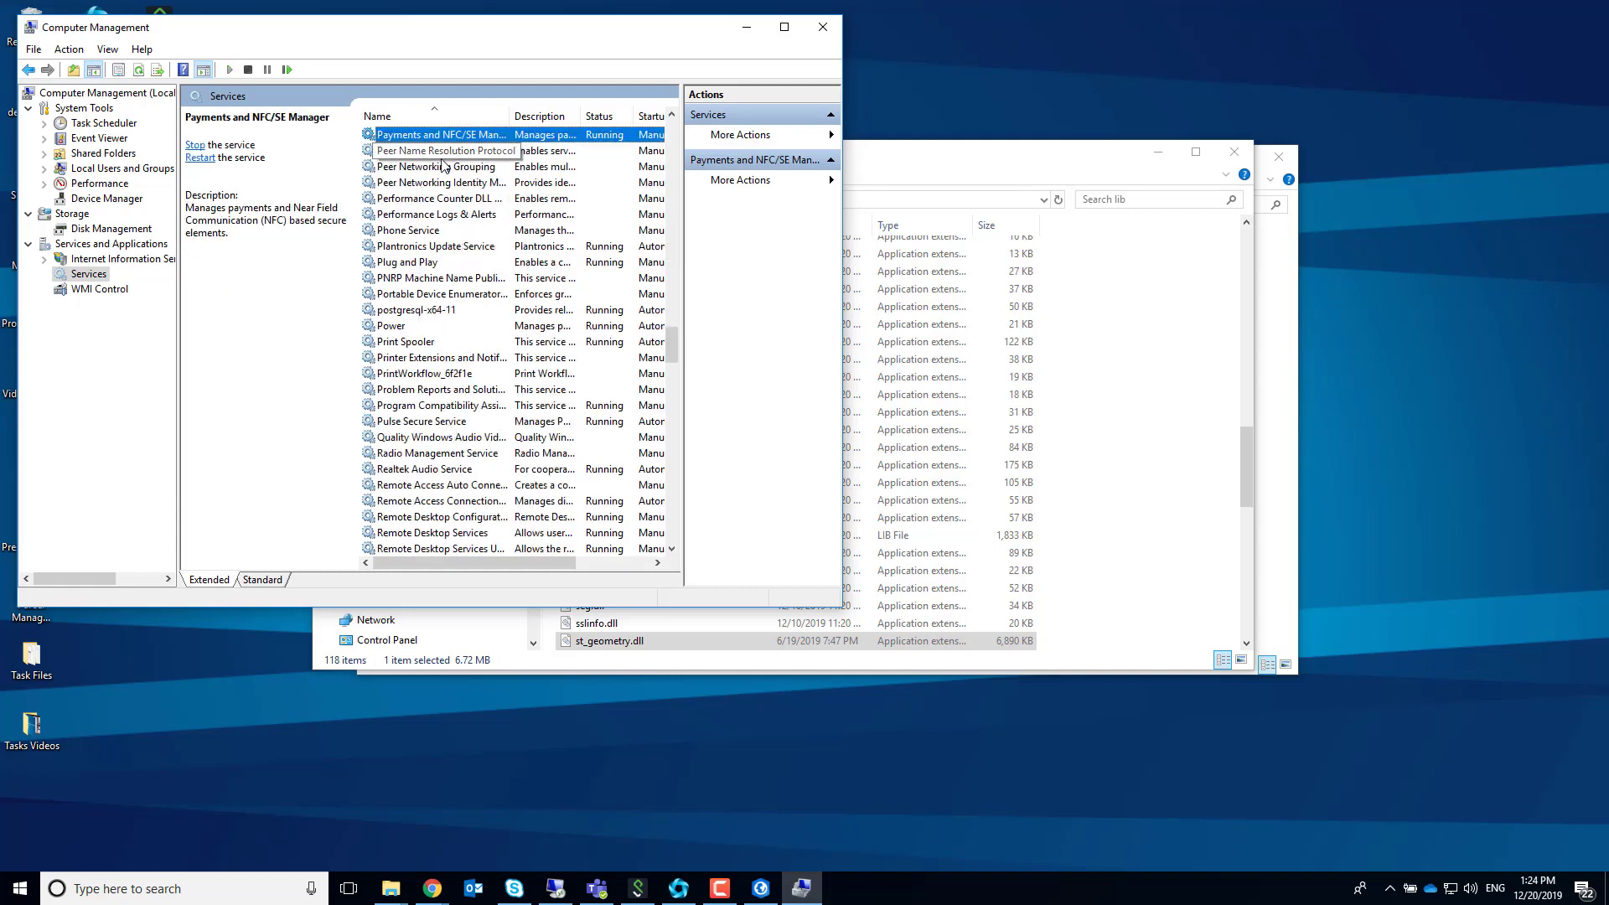
click(423, 310)
right_click(423, 314)
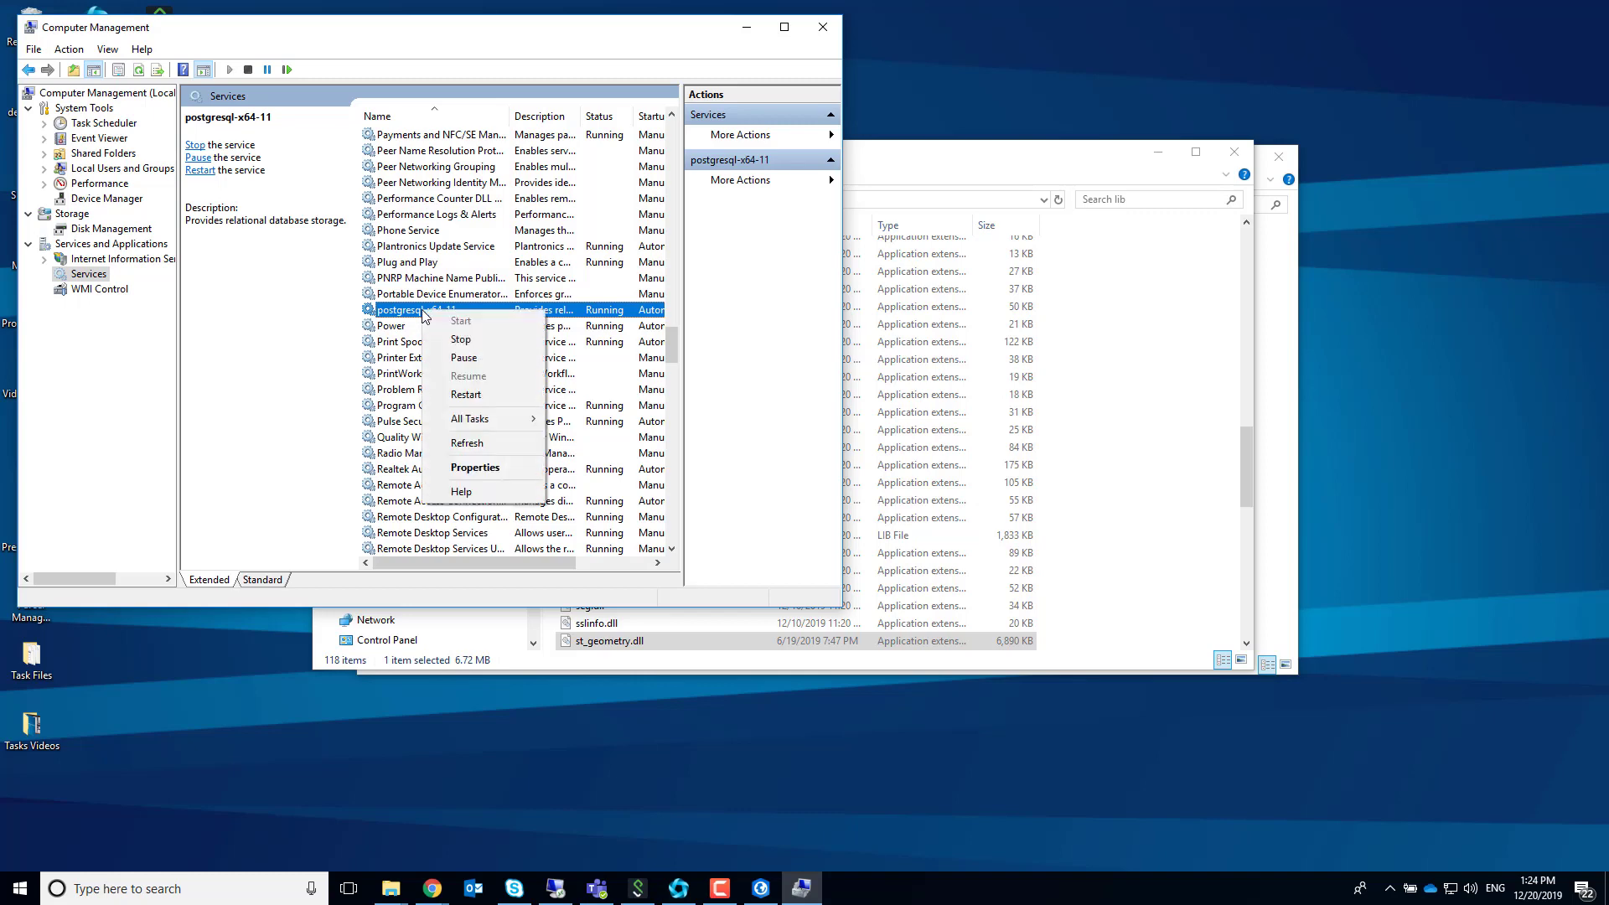
click(462, 395)
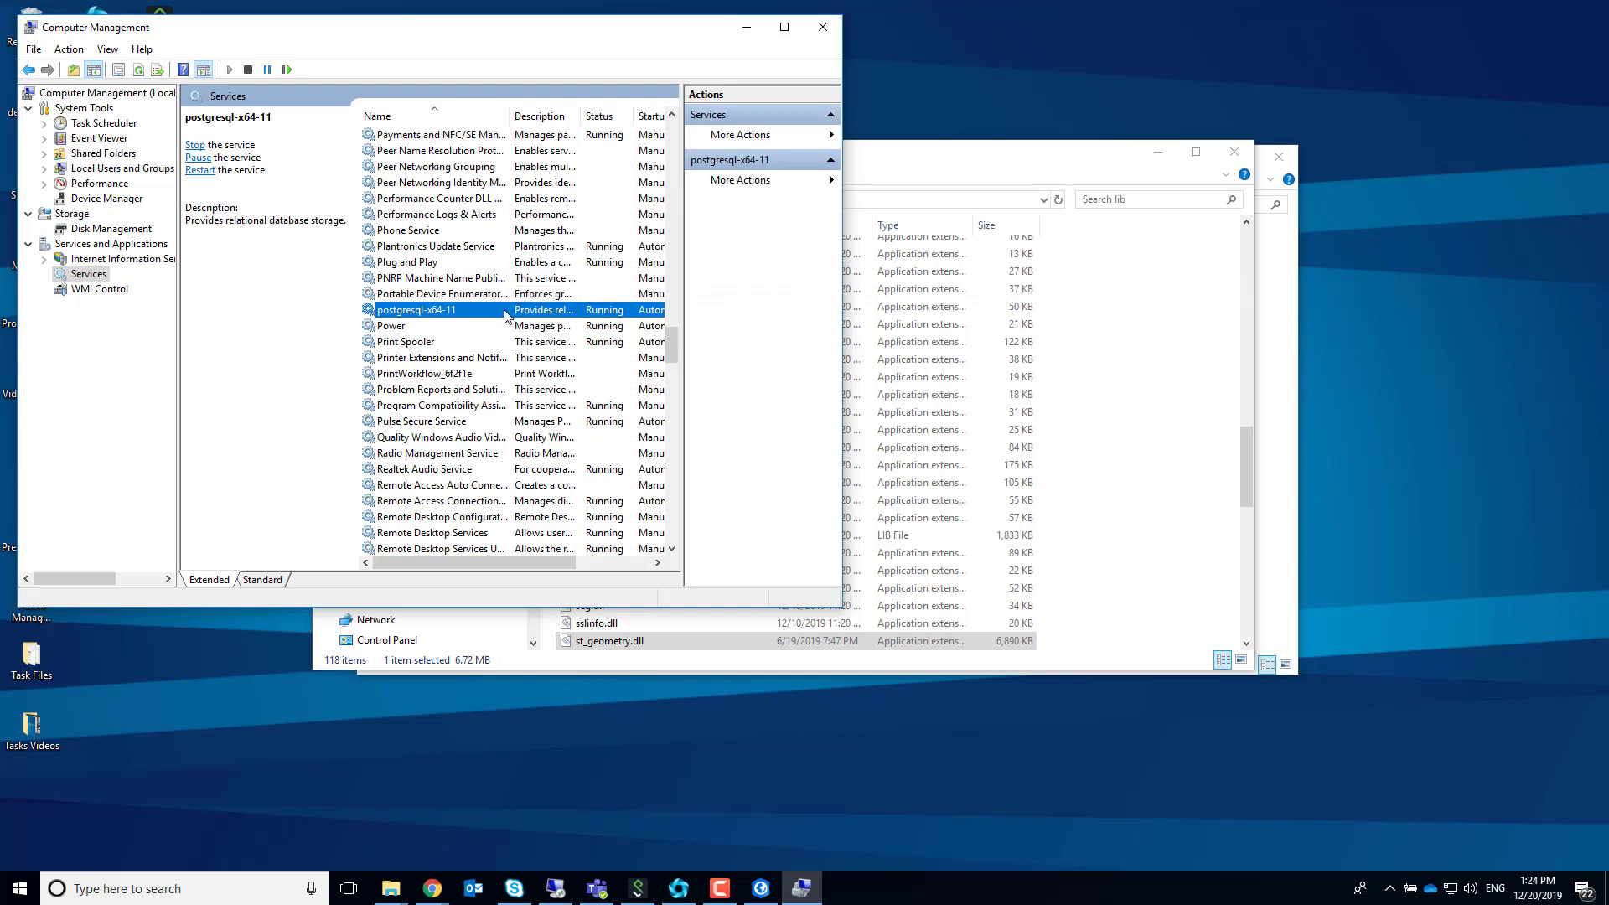
Close Computer Management and open PostgreSQL\11\data\pg_hba.conf in Notepad++.
click(824, 27)
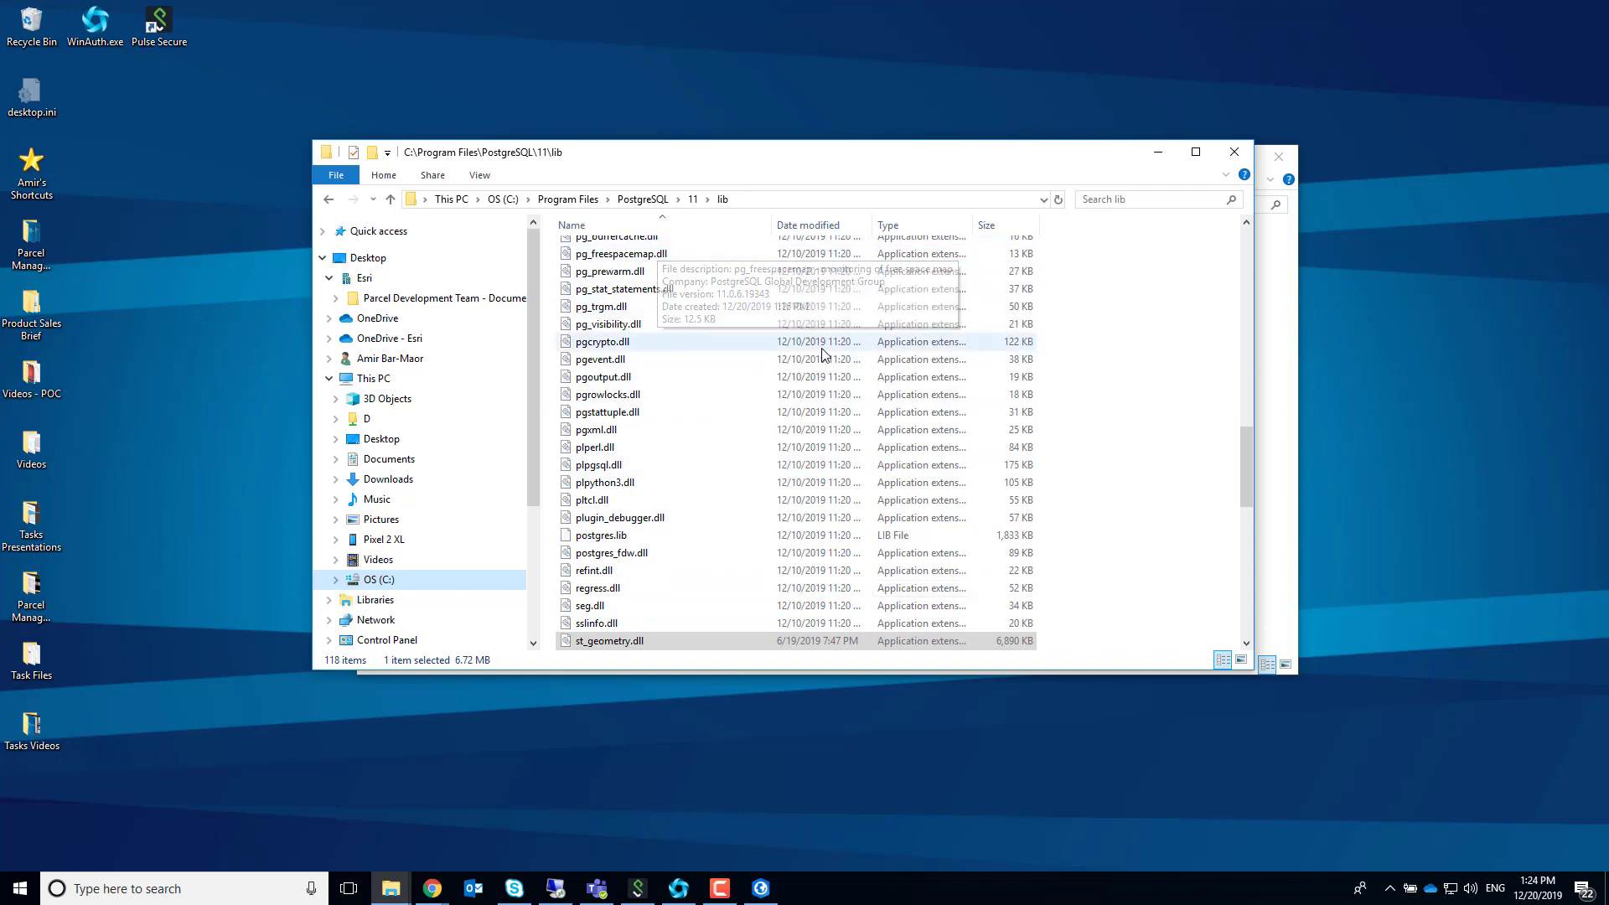
click(643, 200)
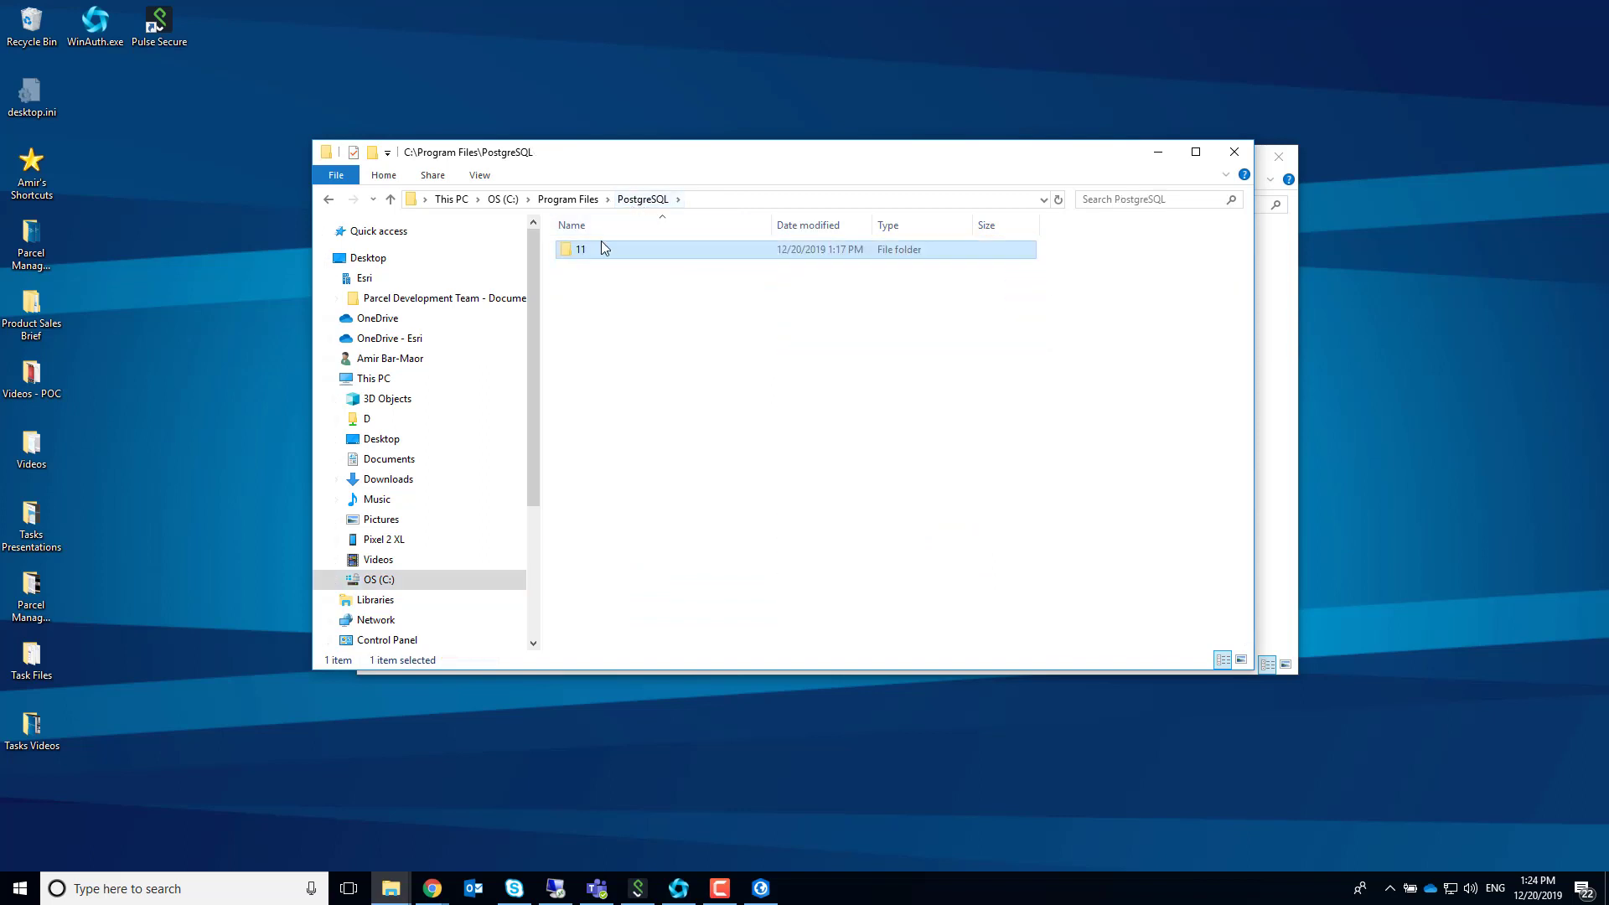
double_click(605, 251)
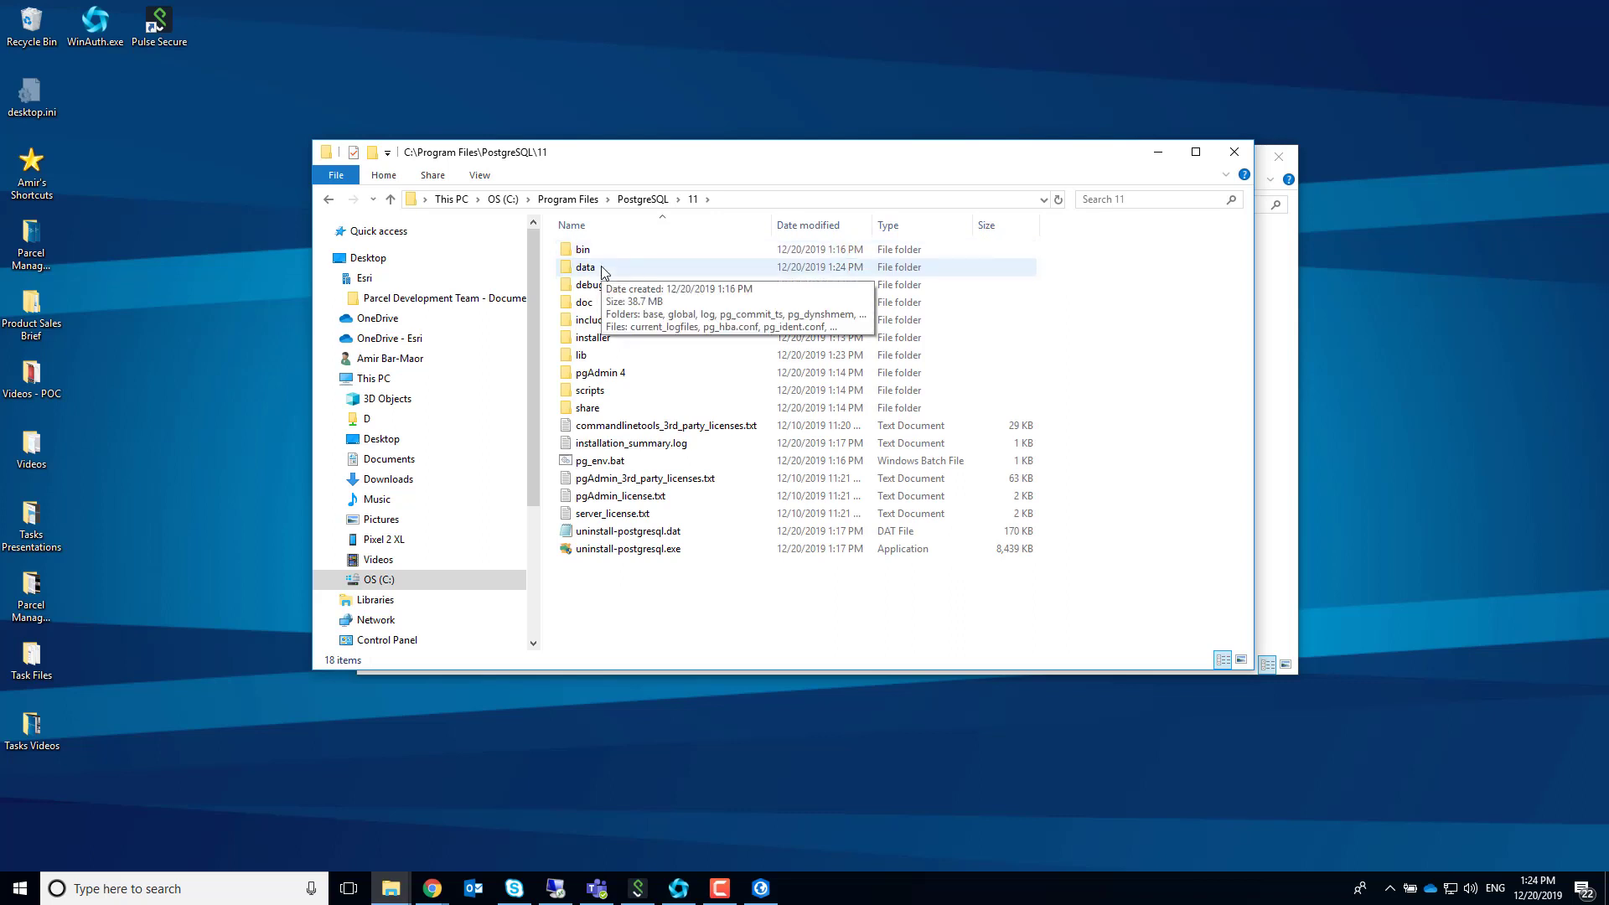
double_click(601, 269)
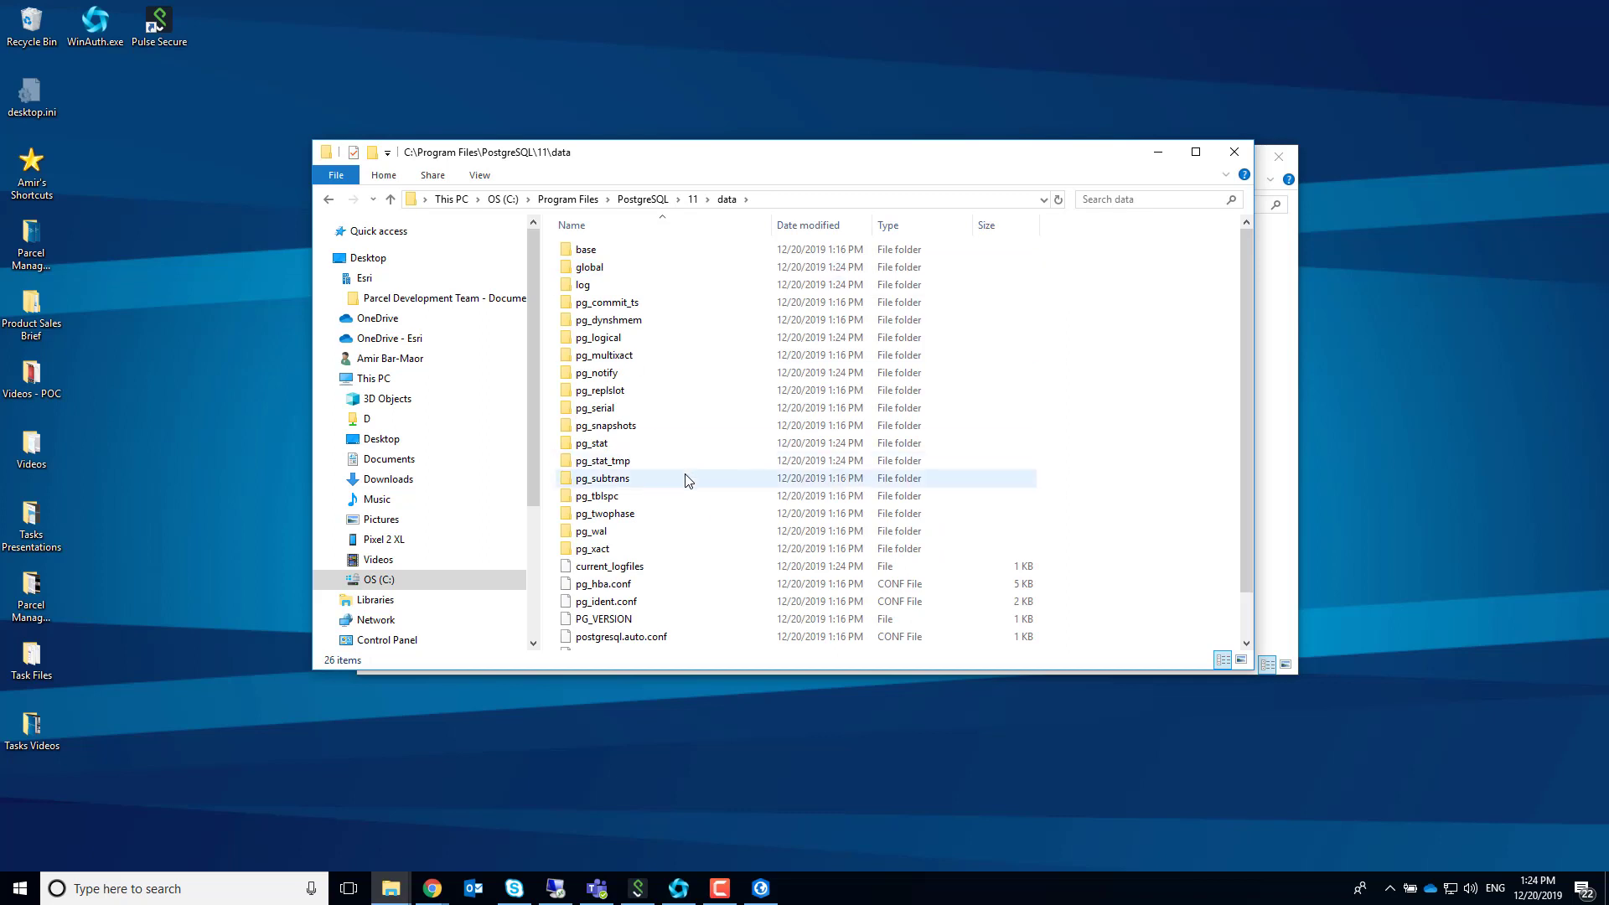
click(630, 586)
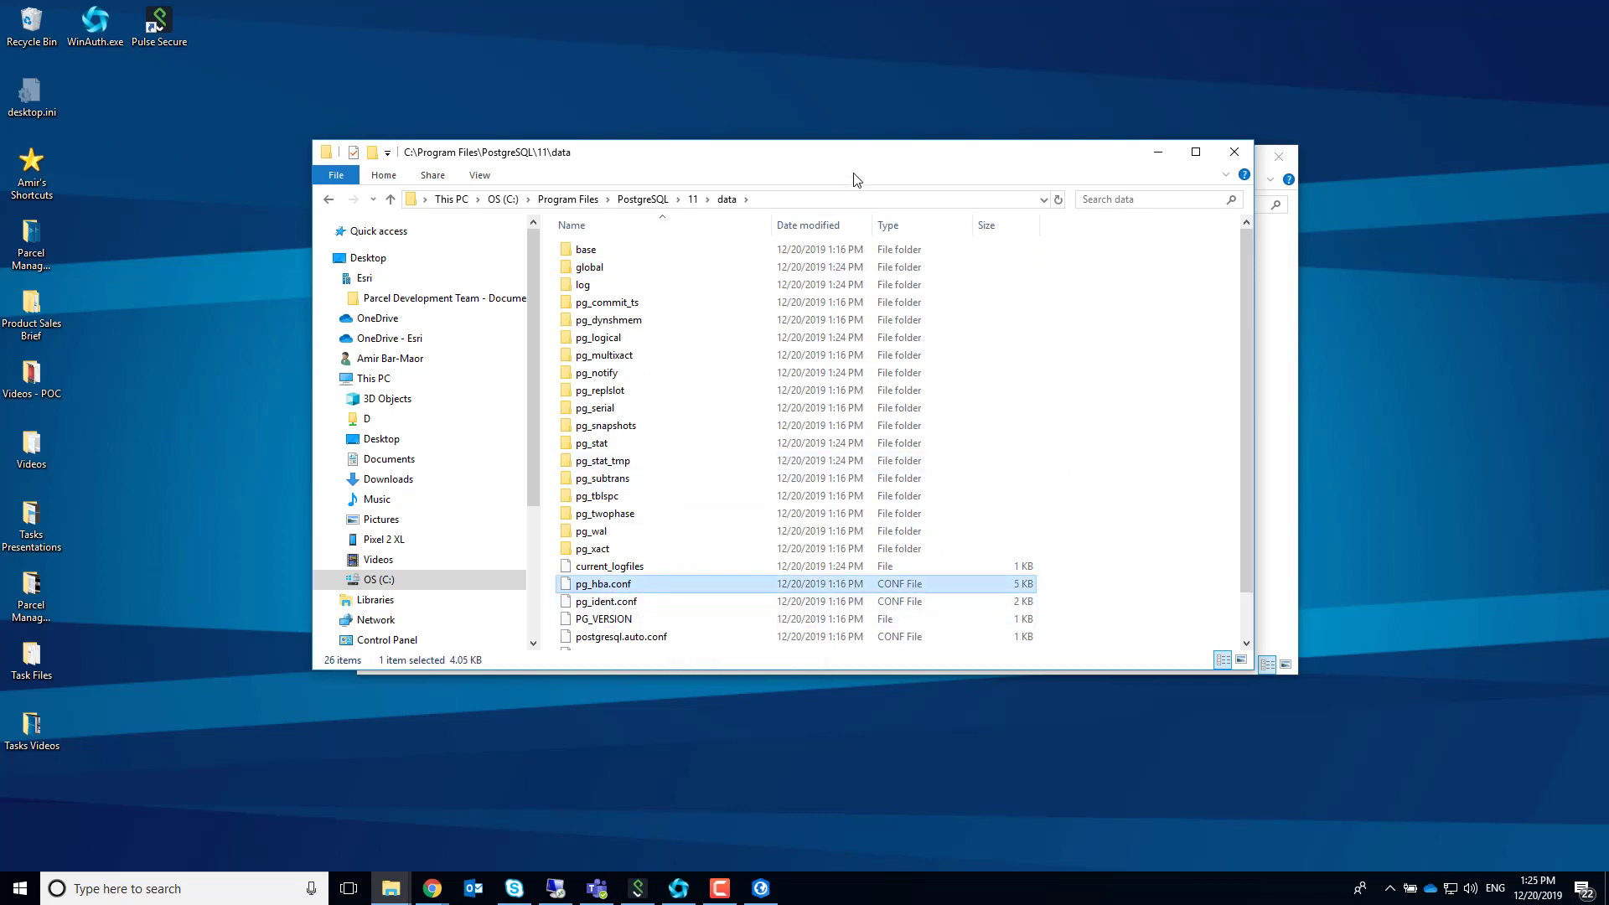
drag(855, 162, 856, 379)
click(676, 255)
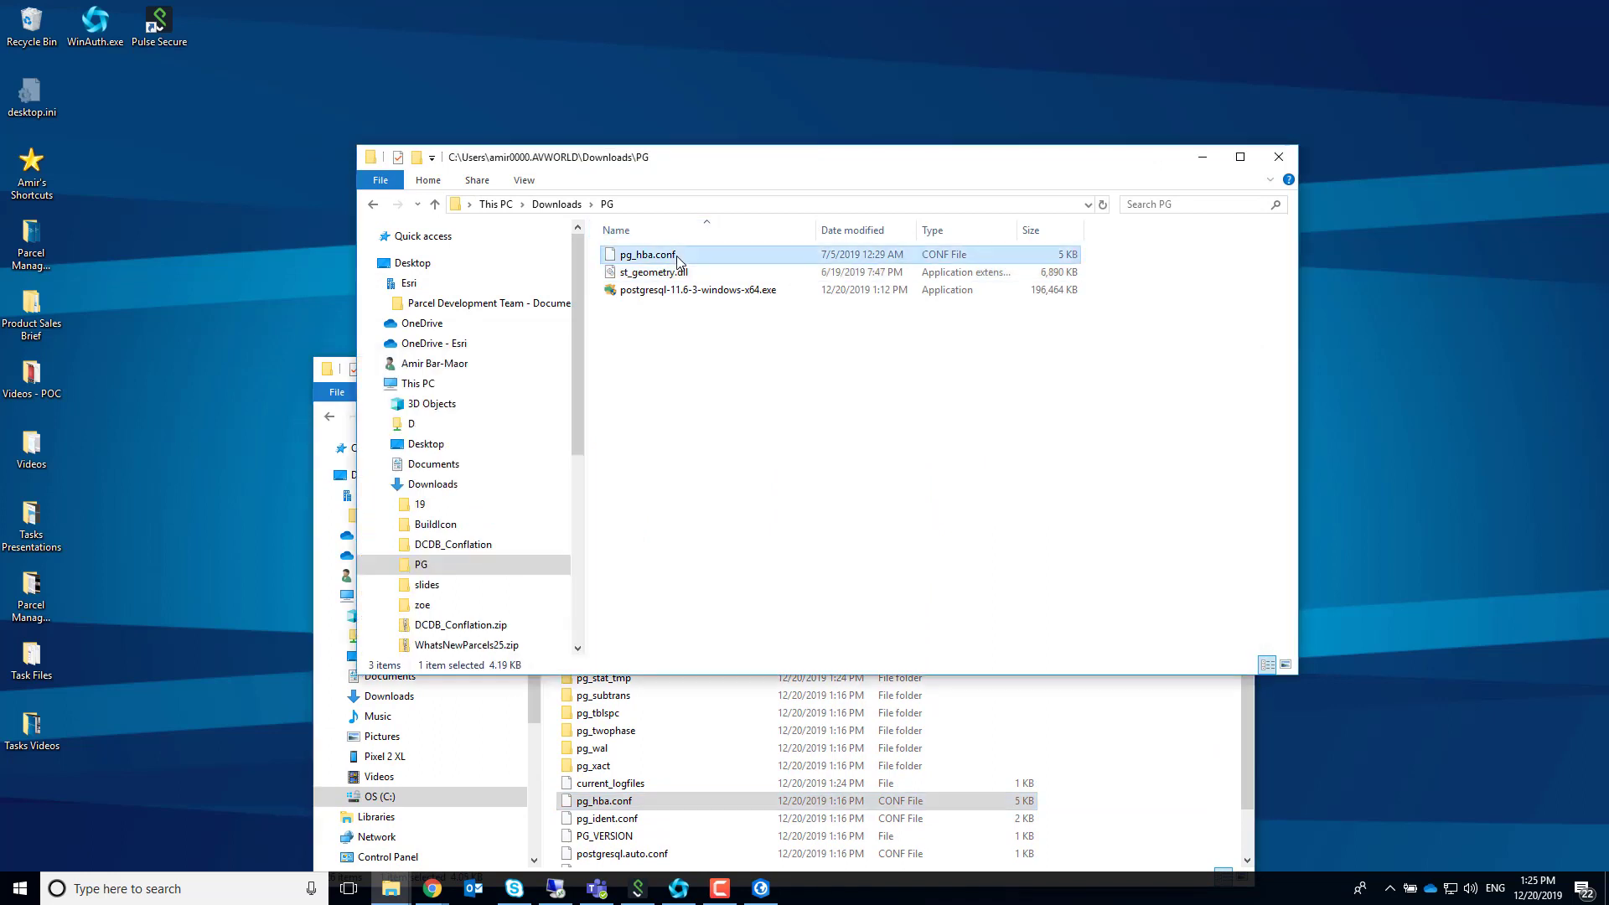
right_click(632, 802)
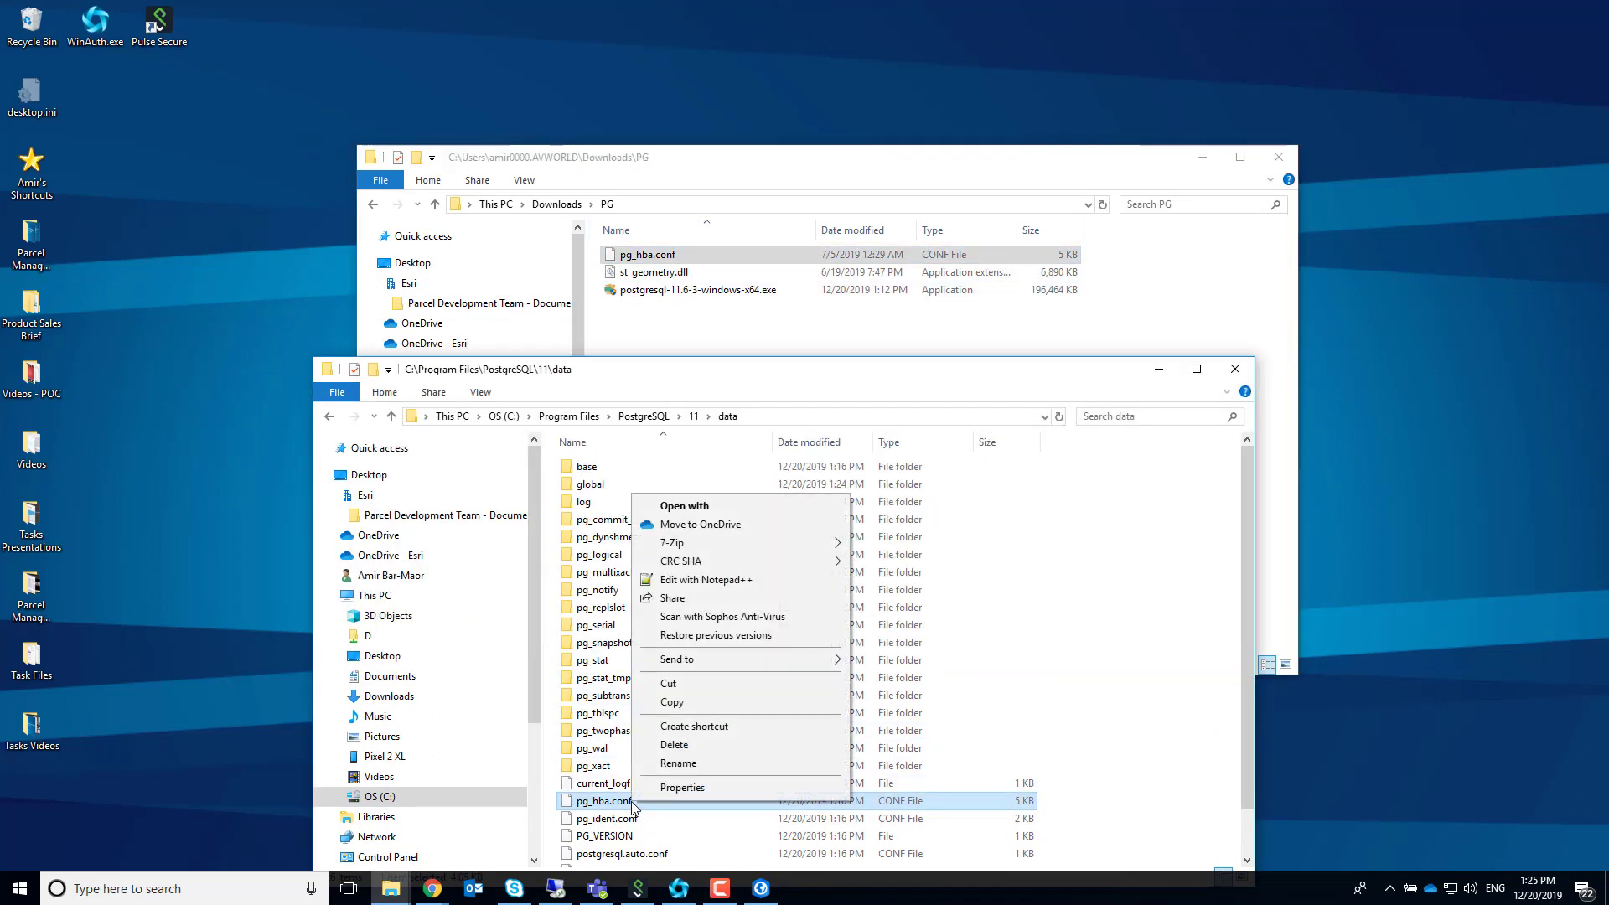
click(699, 580)
Open the downloaded pg_hba.conf in Notepad++ and select its 0.0.0.0/0 host entries, lines 79–84.
scroll(725, 499, down, 18)
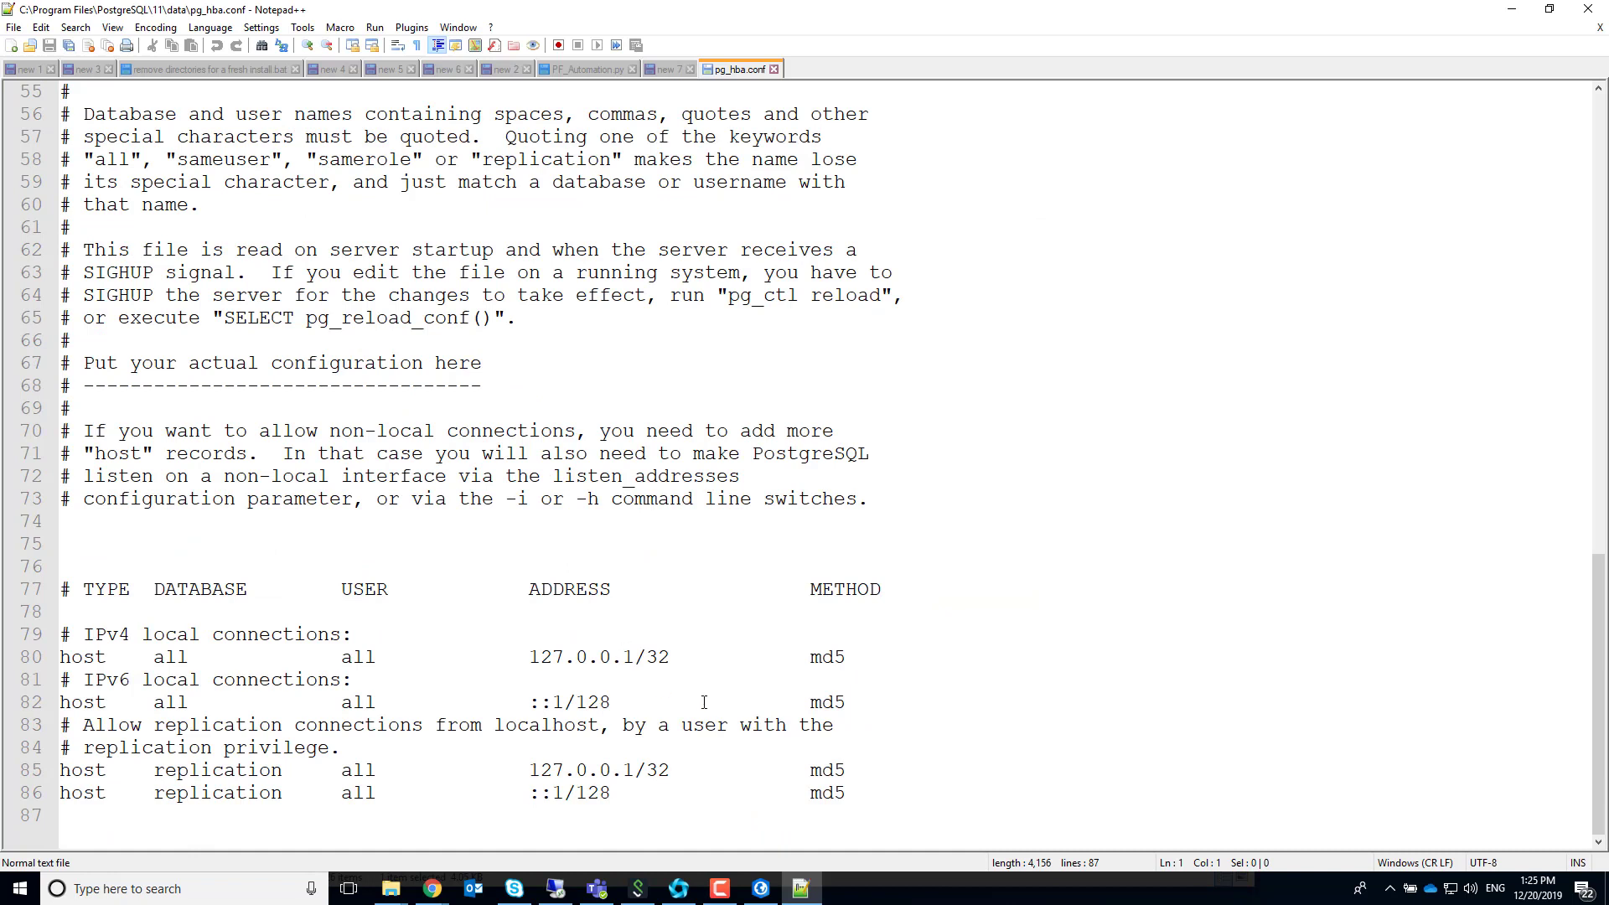
drag(854, 704, 138, 705)
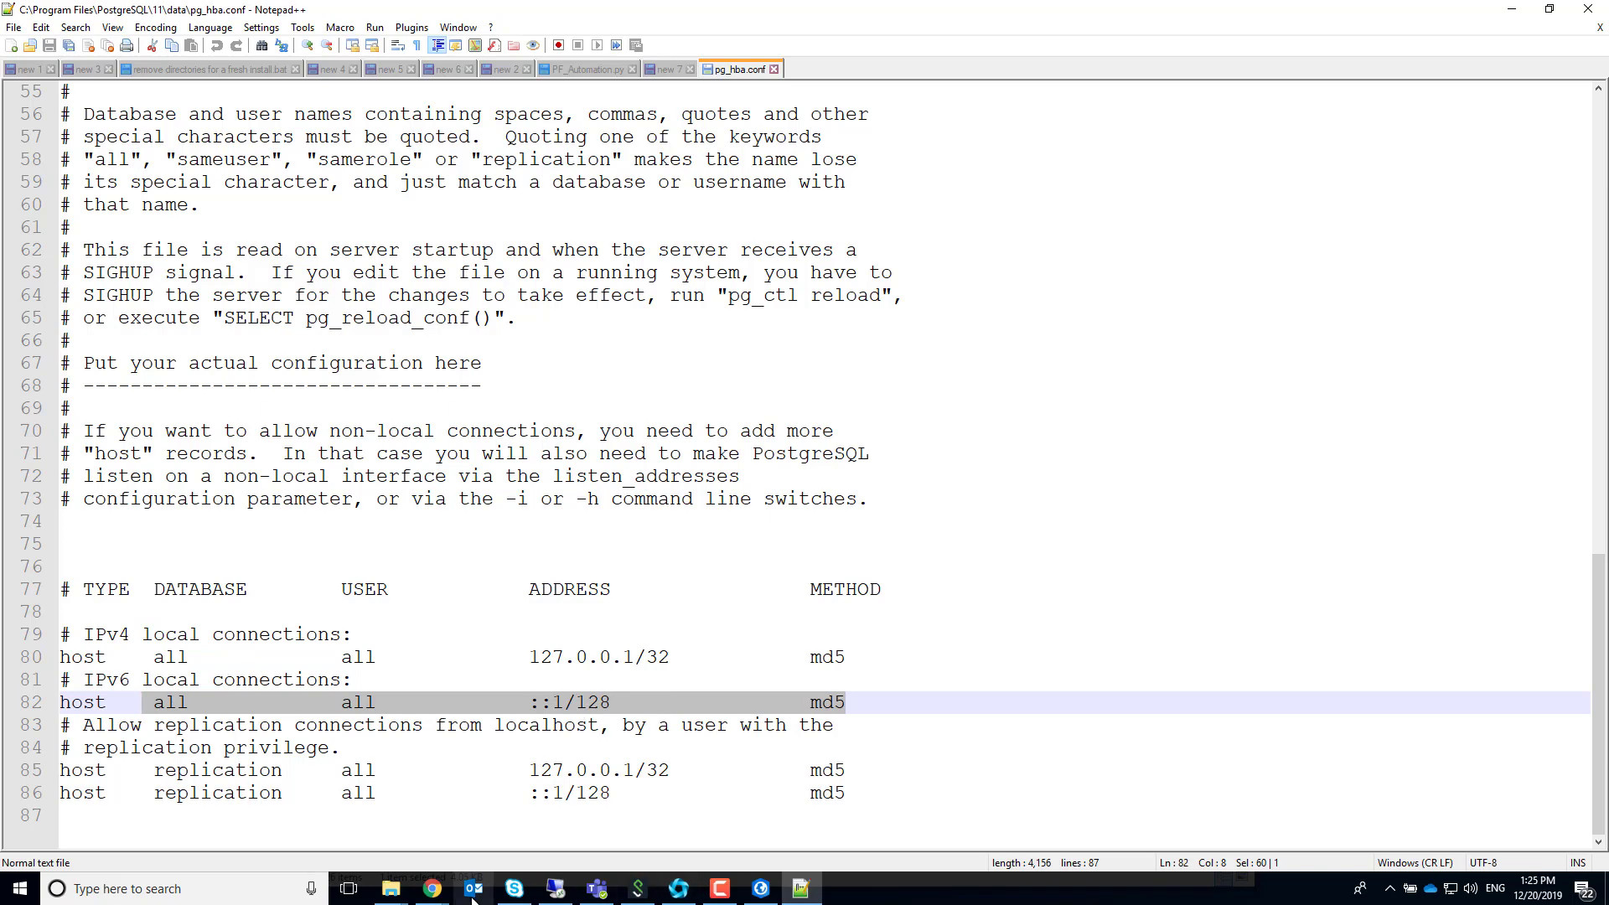
mouse_move(396, 891)
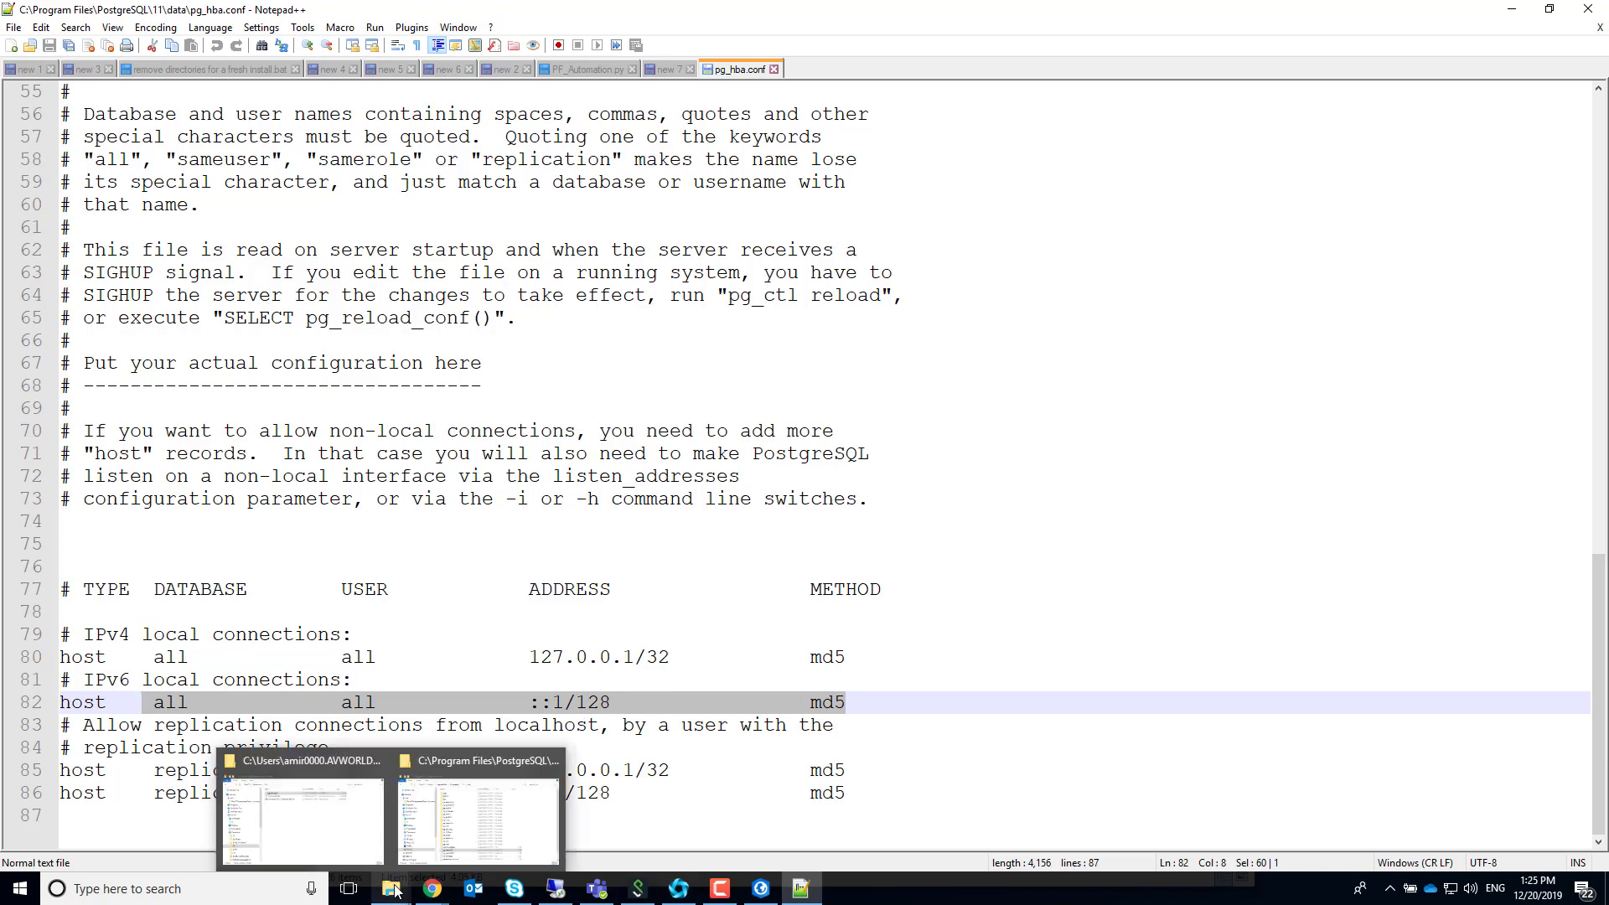
click(301, 817)
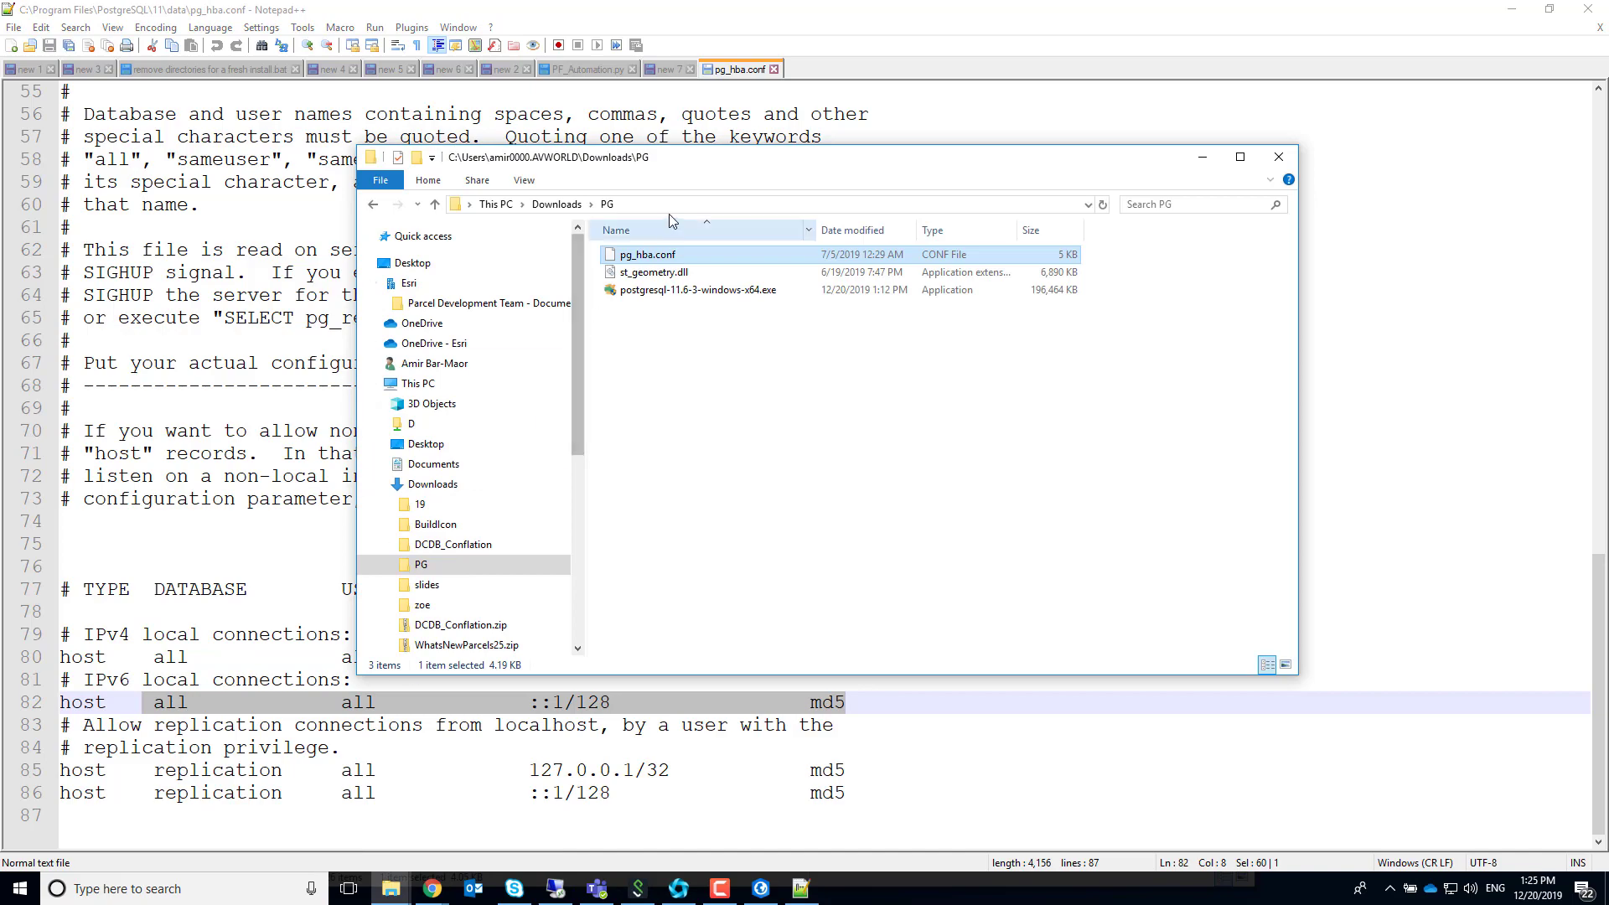
right_click(670, 263)
click(726, 345)
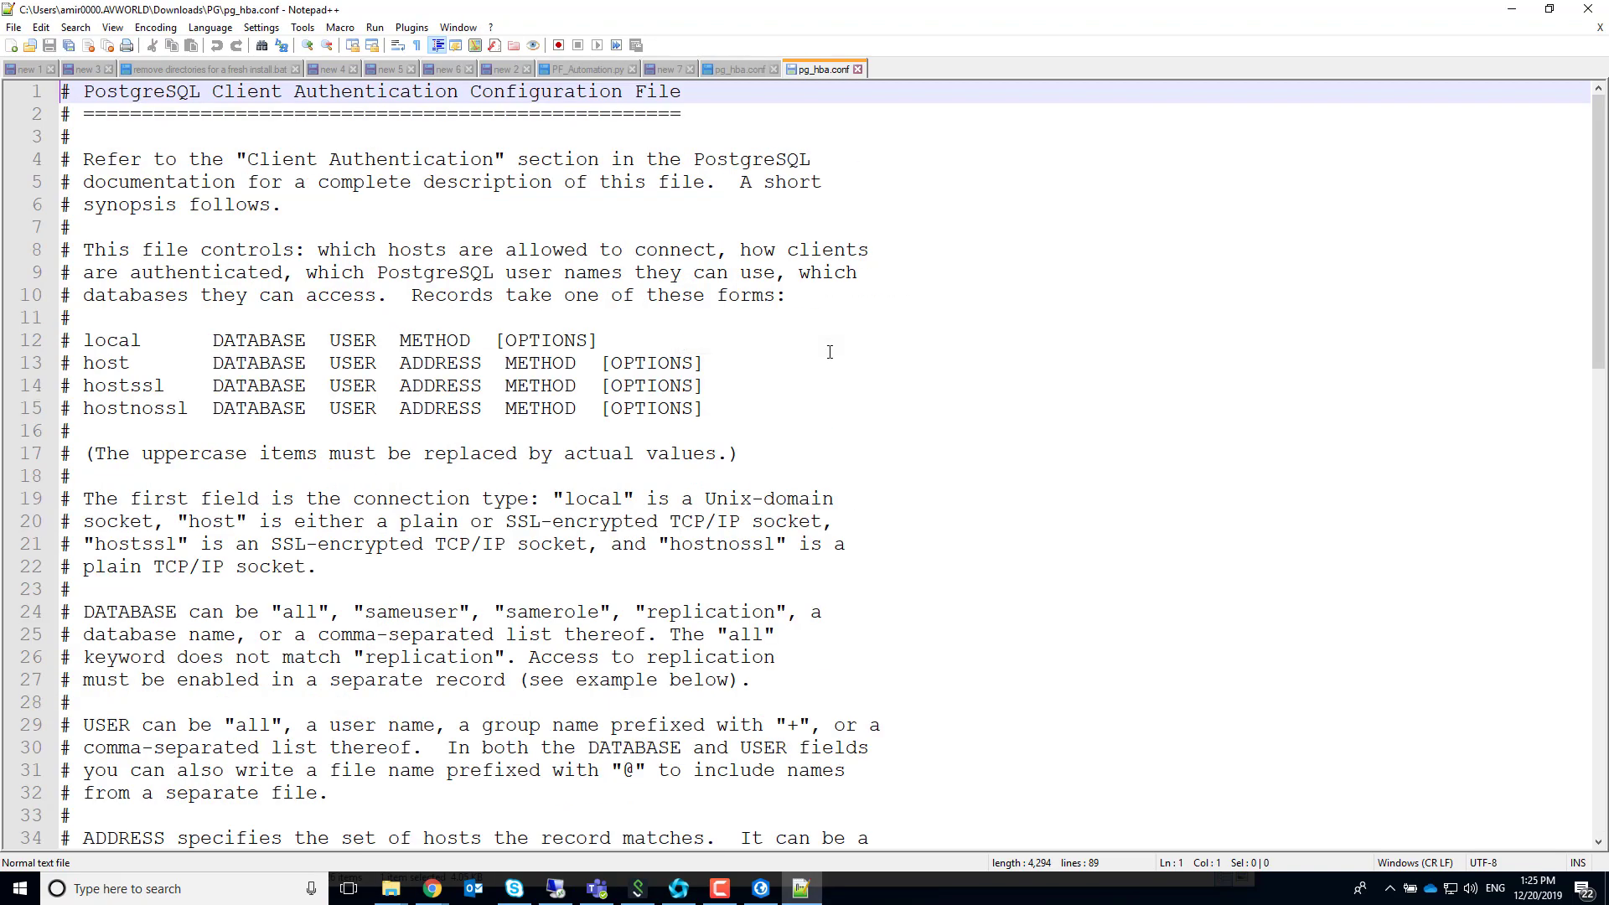
scroll(831, 498, down, 19)
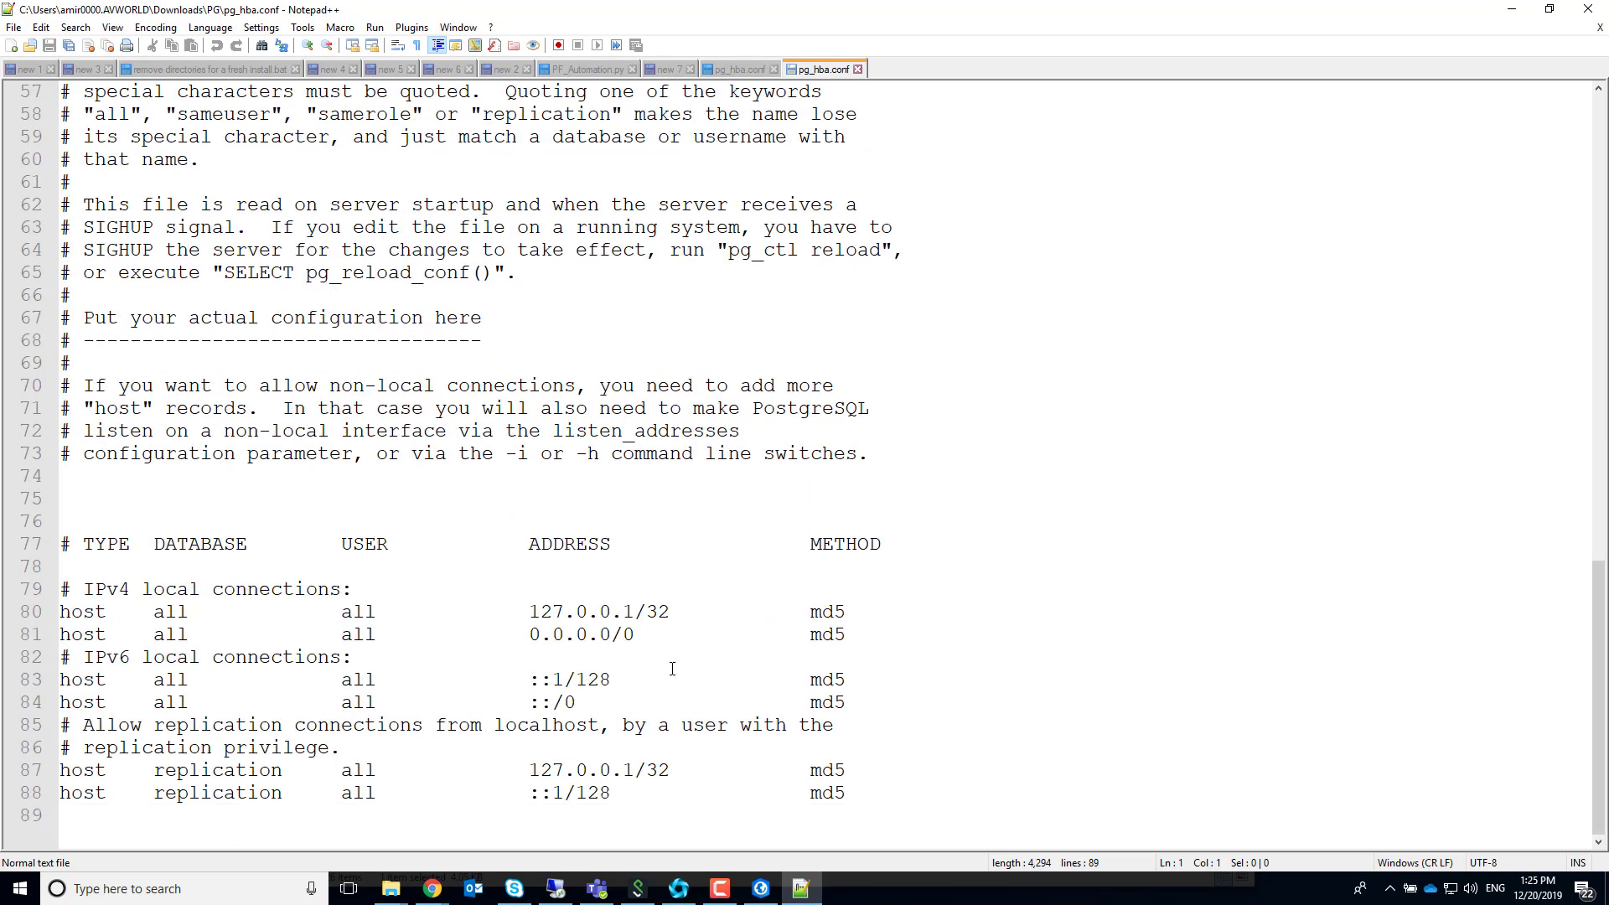
drag(536, 637, 657, 637)
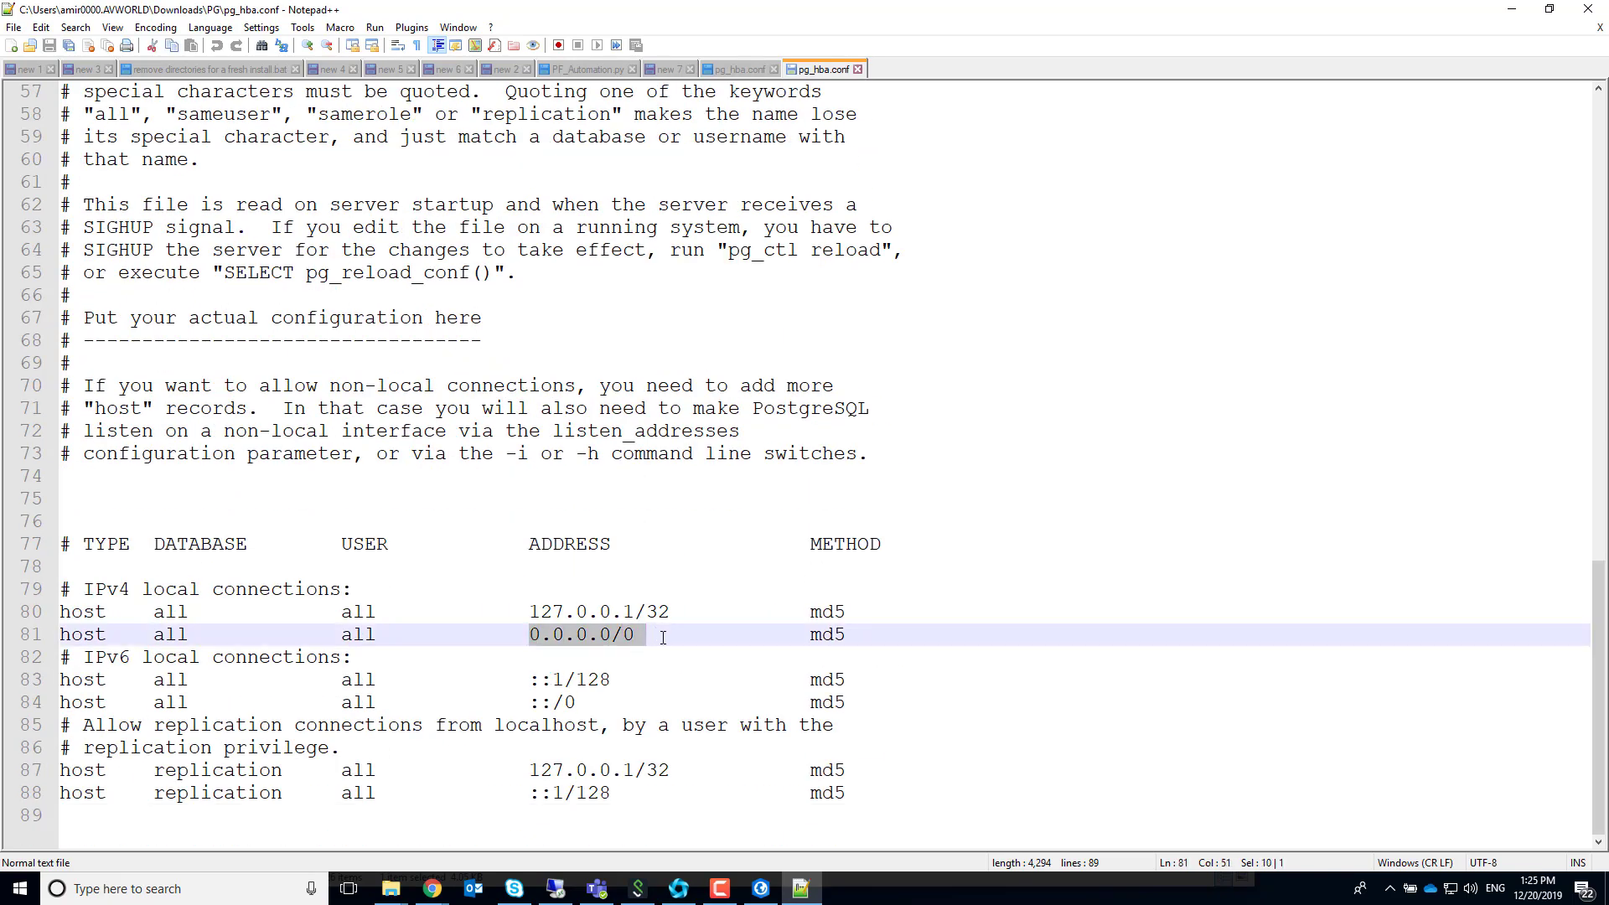
drag(60, 589, 848, 704)
key(ctrl+c)
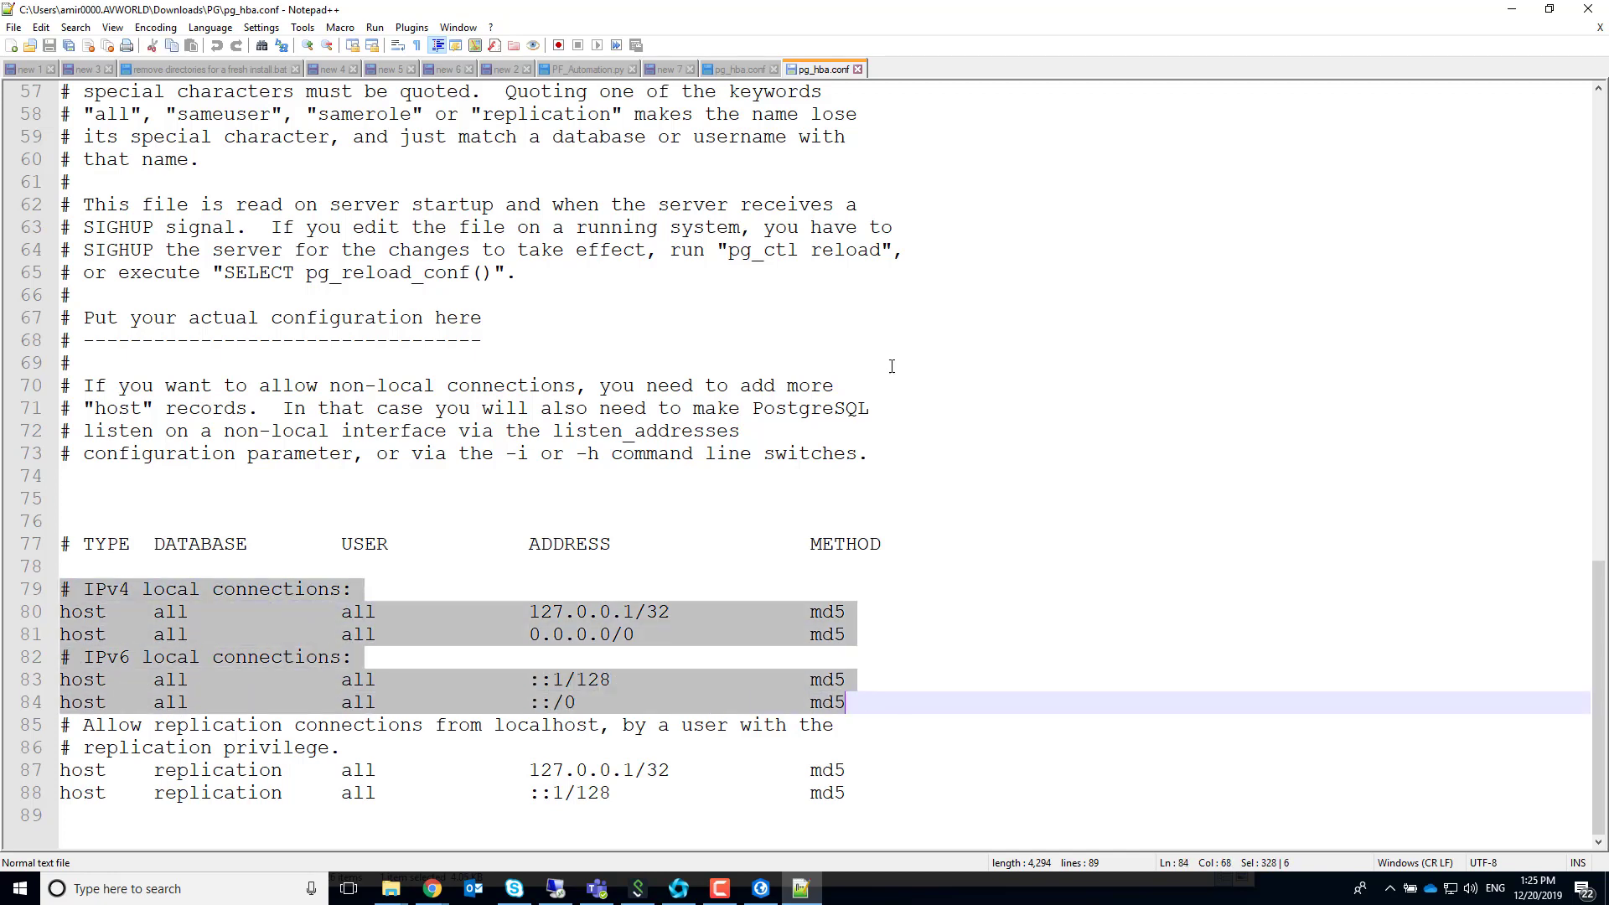
Replace the installed pg_hba.conf's IPv4/IPv6 entries with 0.0.0.0/0 and ::/0 md5 entries, and save.
click(741, 69)
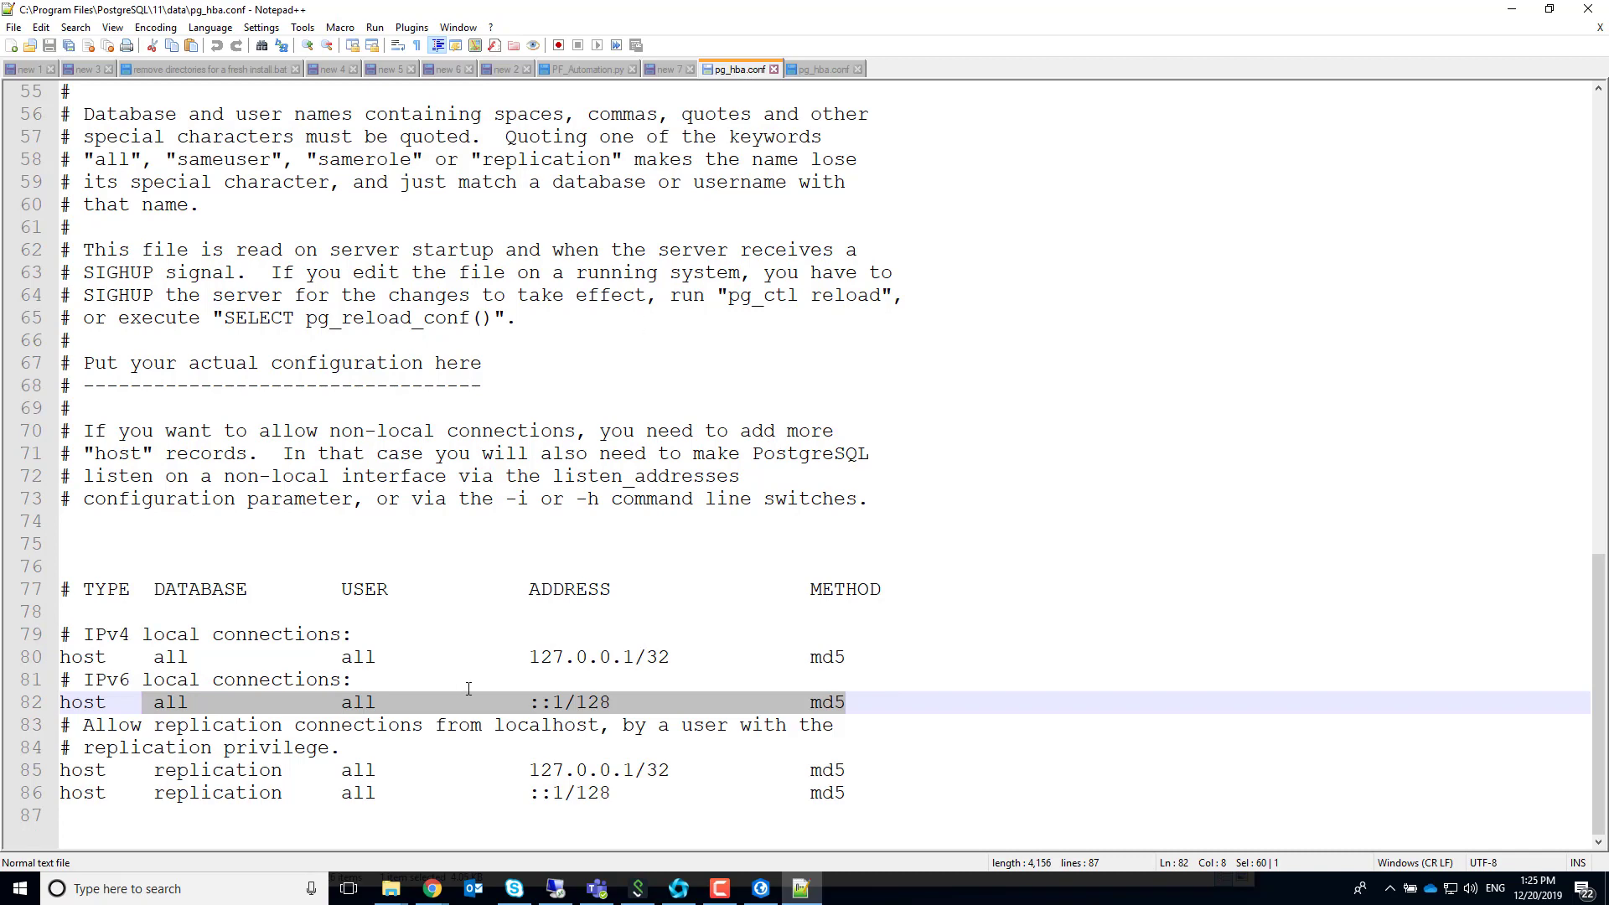
click(117, 702)
drag(65, 635, 883, 708)
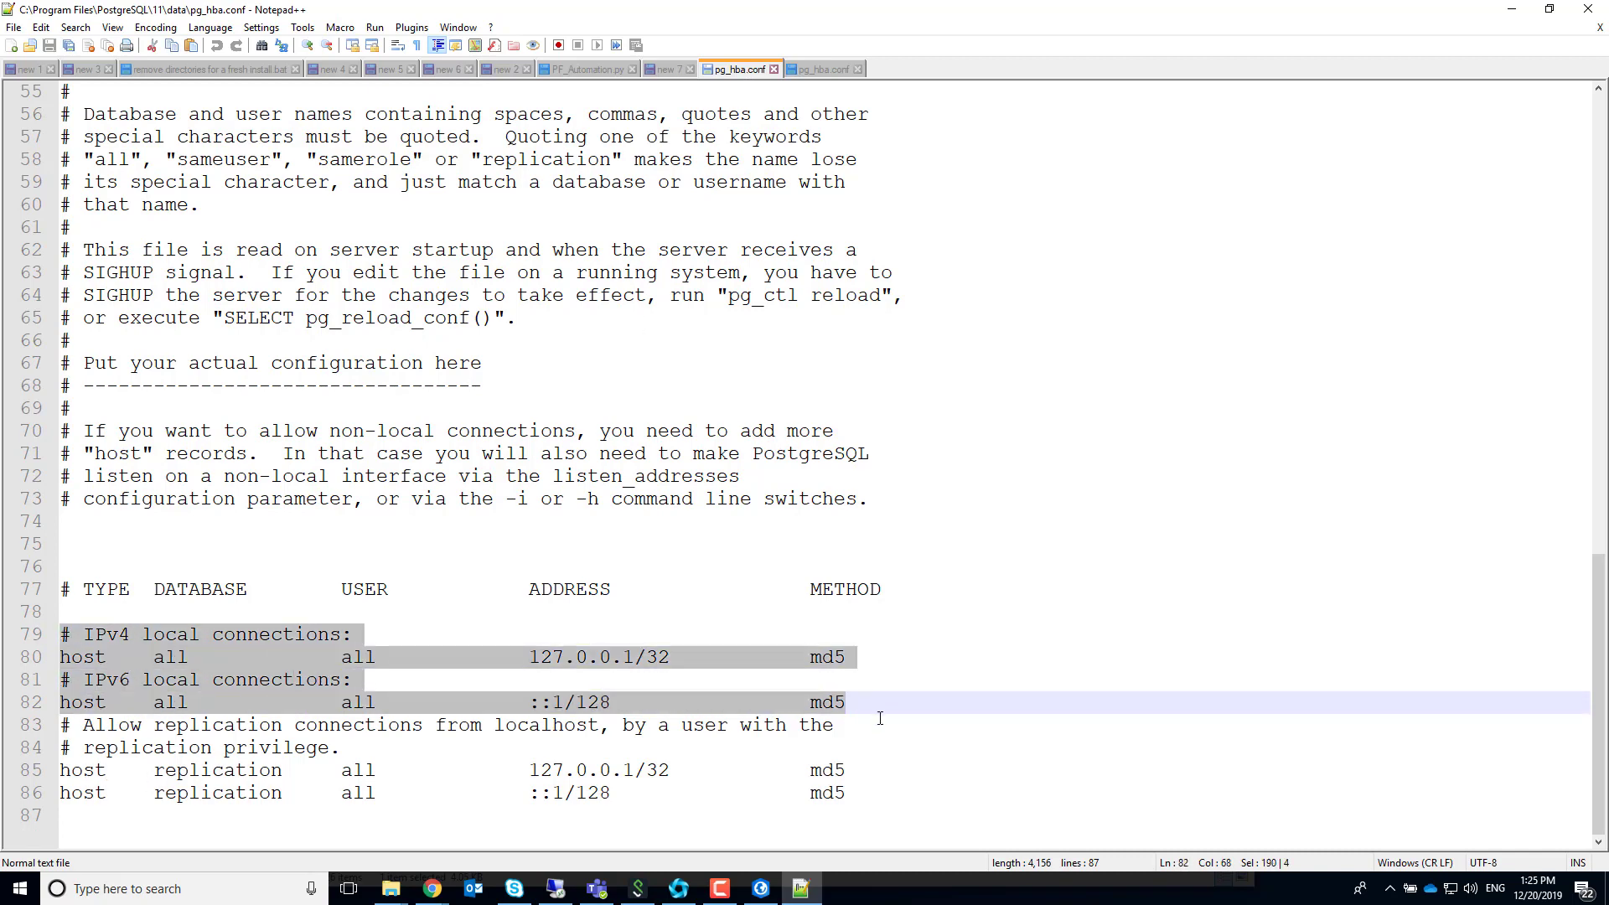
key(ctrl+v)
scroll(880, 718, down, 2)
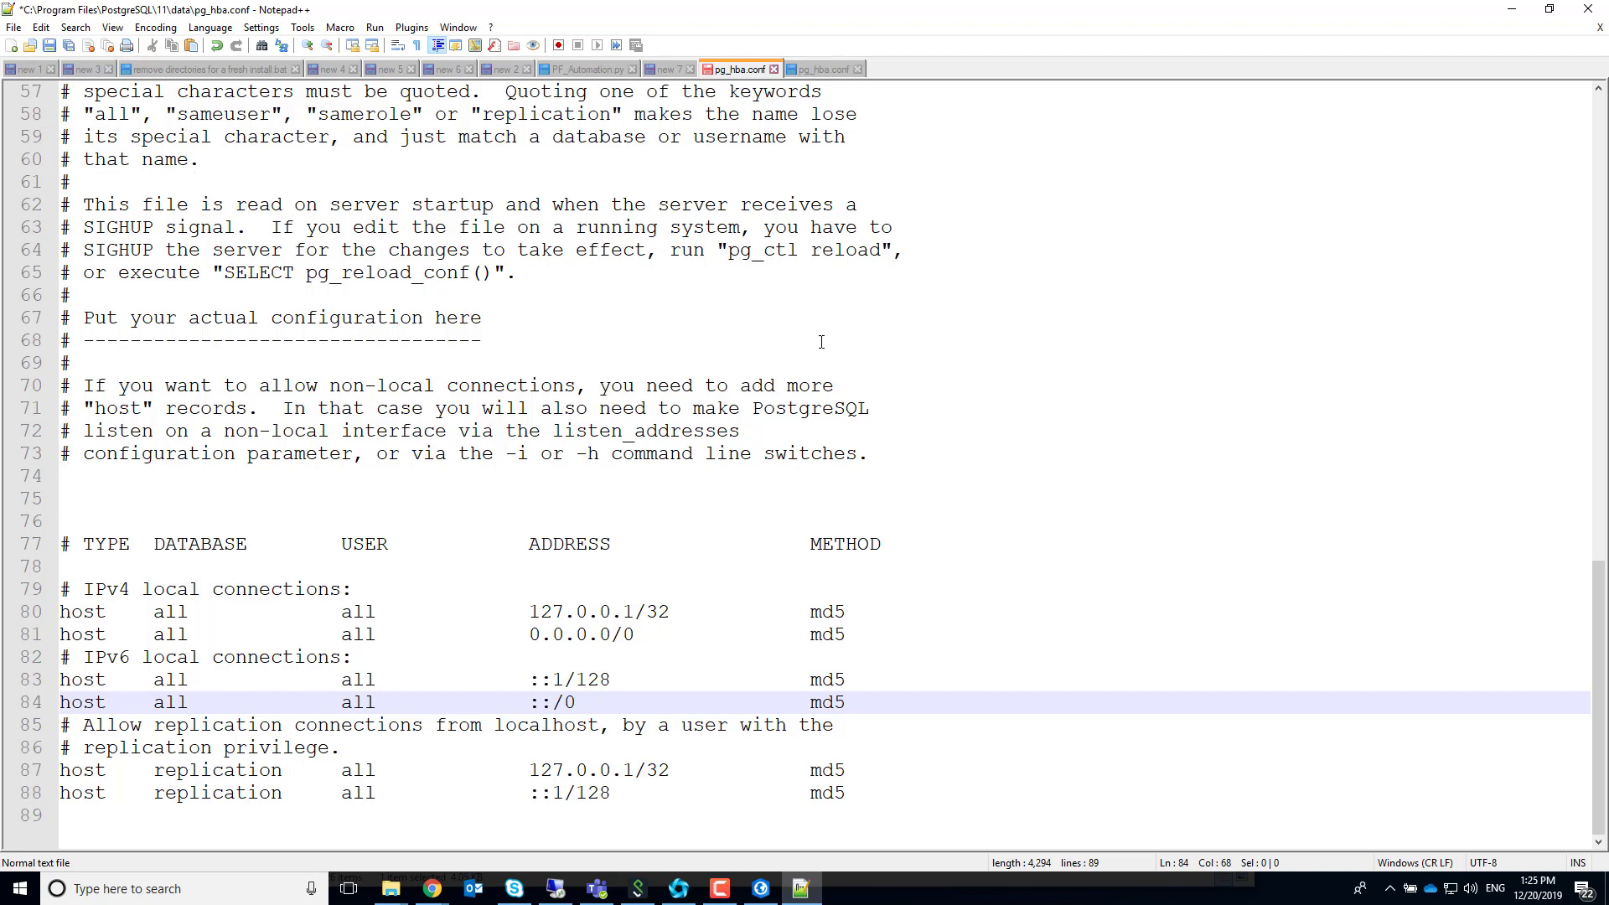
key(ctrl+s)
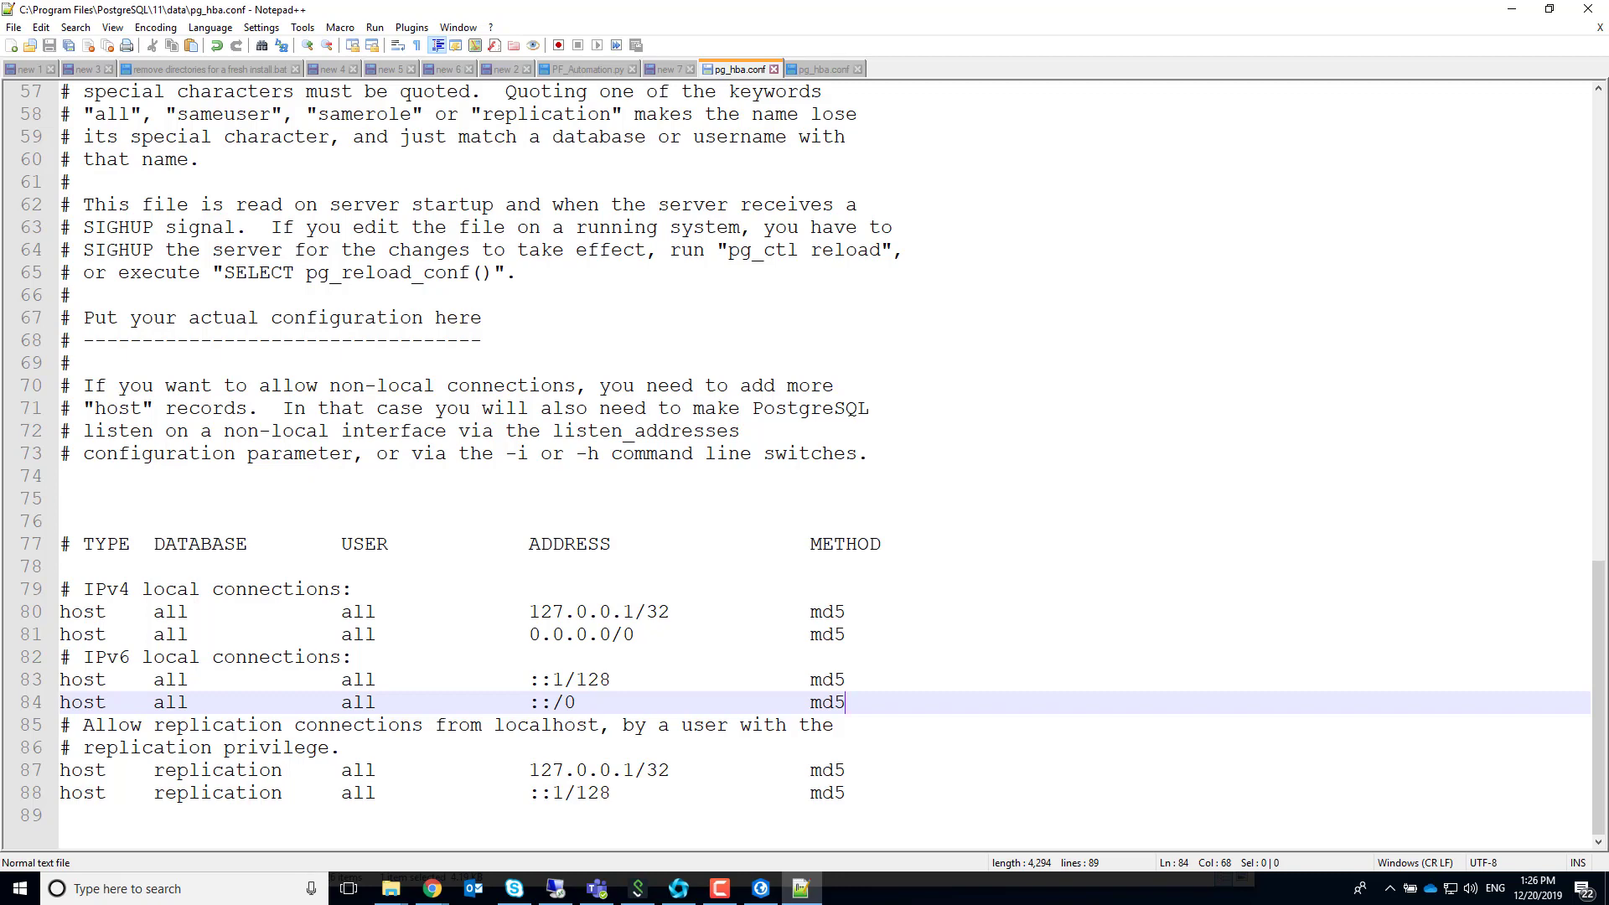
click(760, 889)
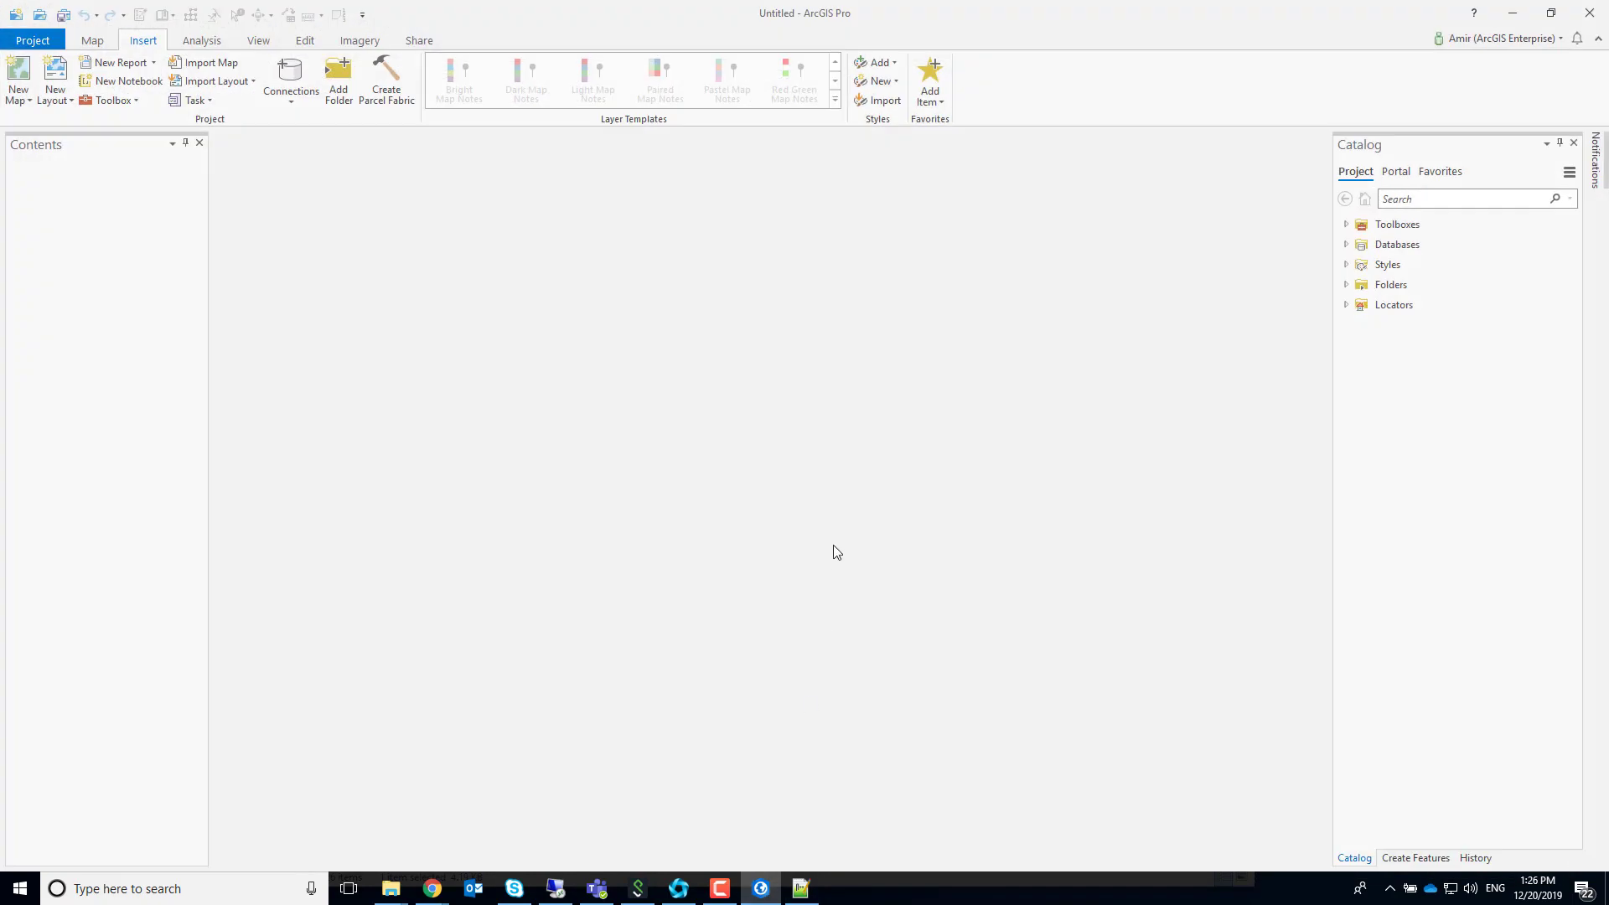
Search 'create enter' in the Geoprocessing pane and open Create Enterprise Geodatabase.
click(199, 44)
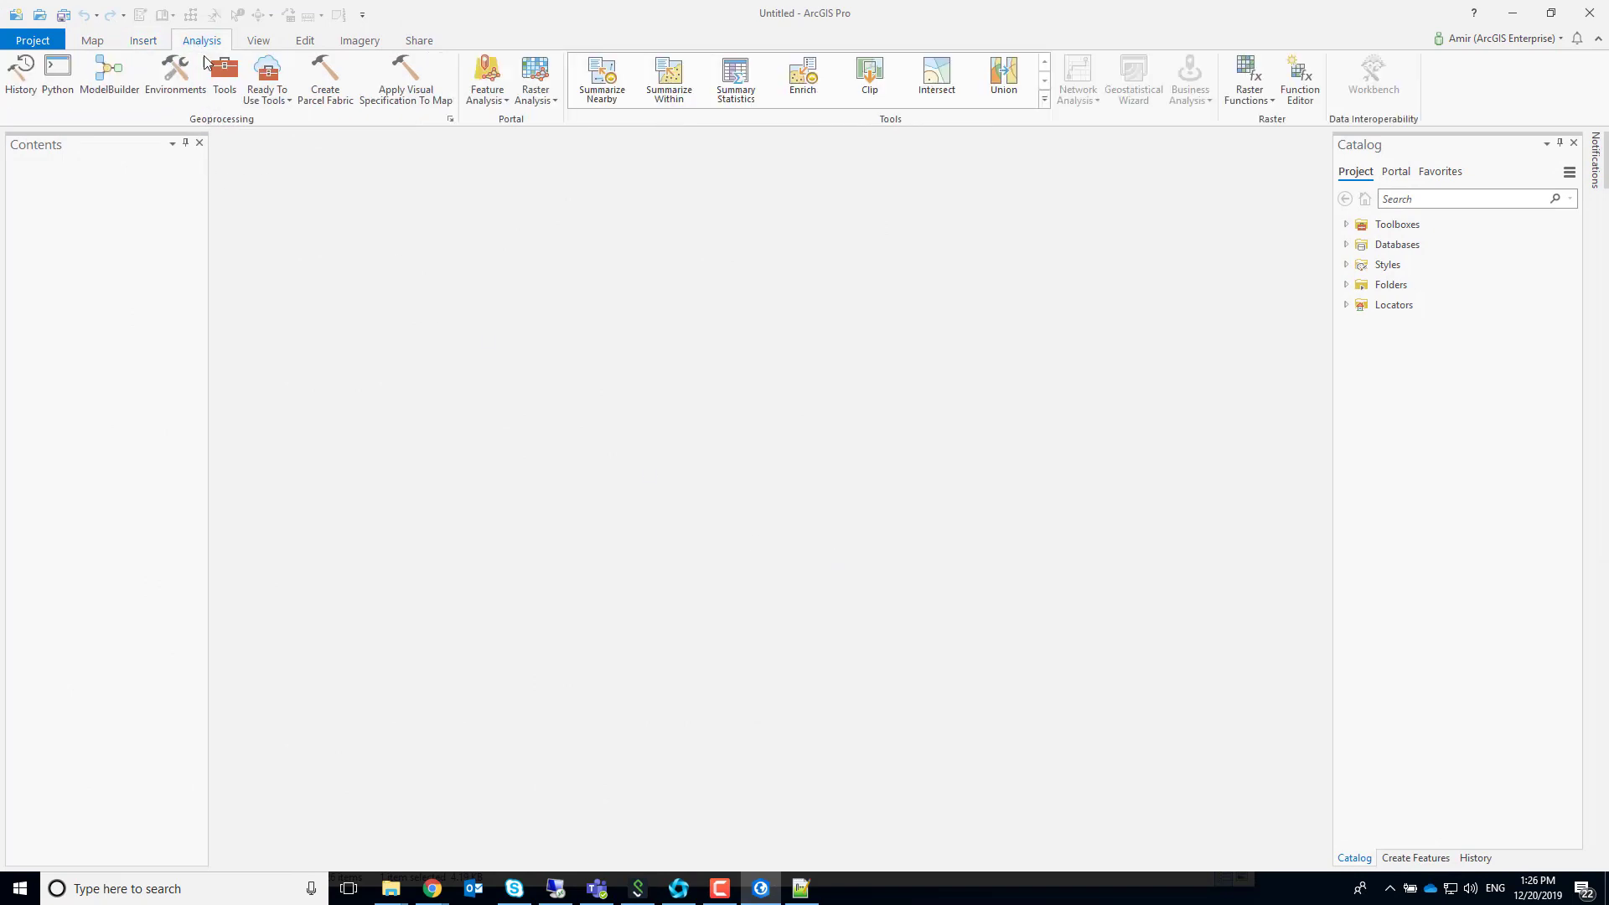
click(225, 73)
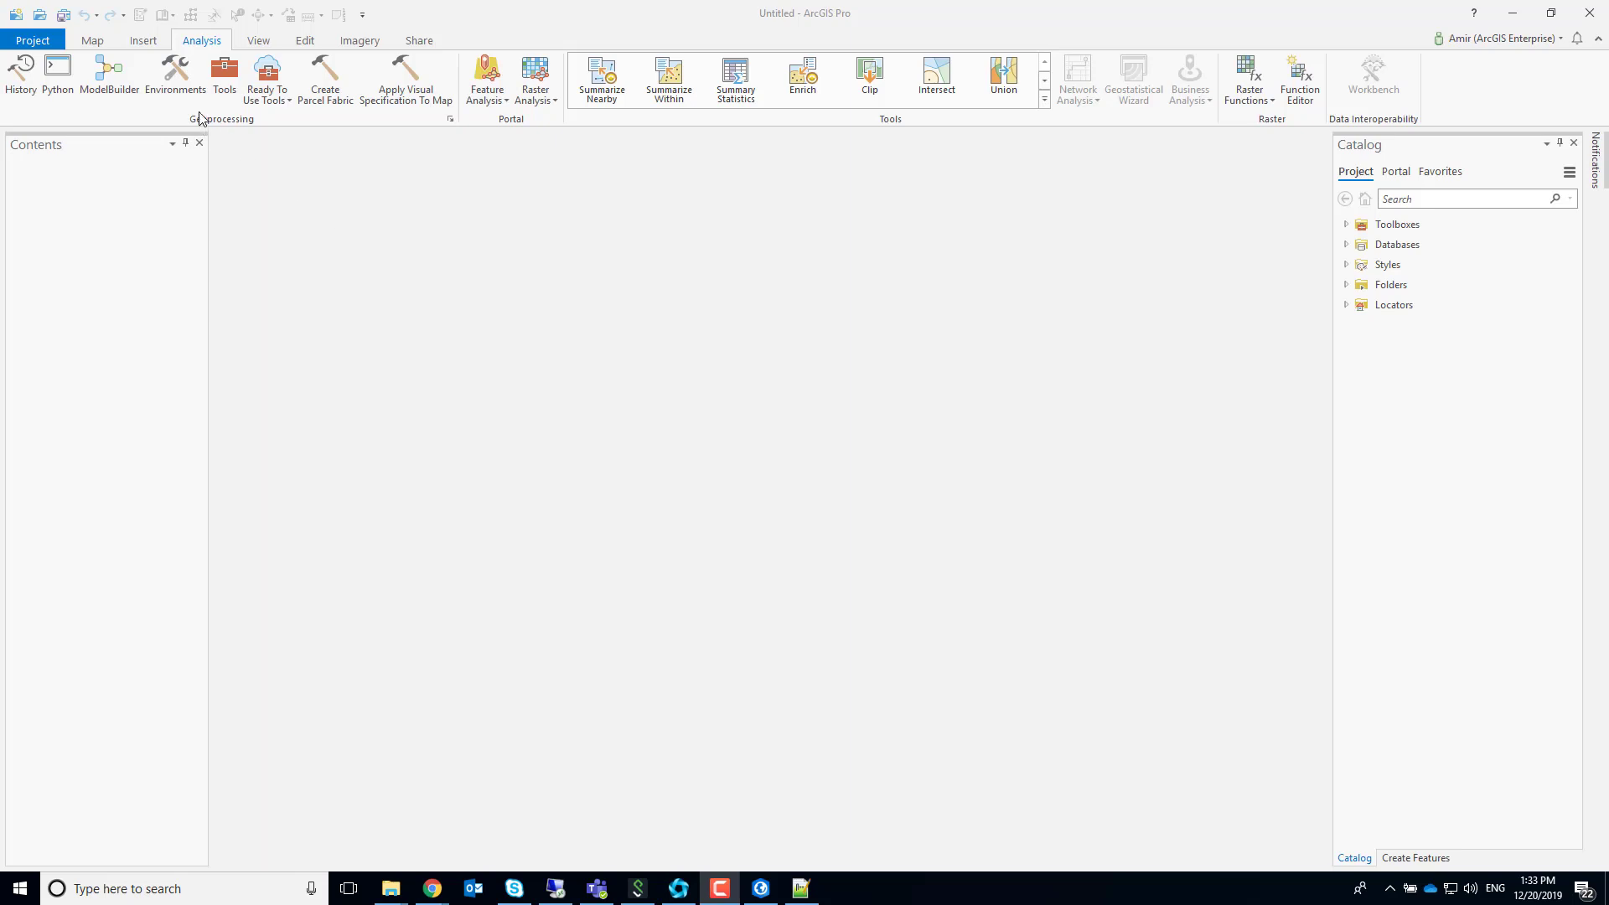
click(225, 74)
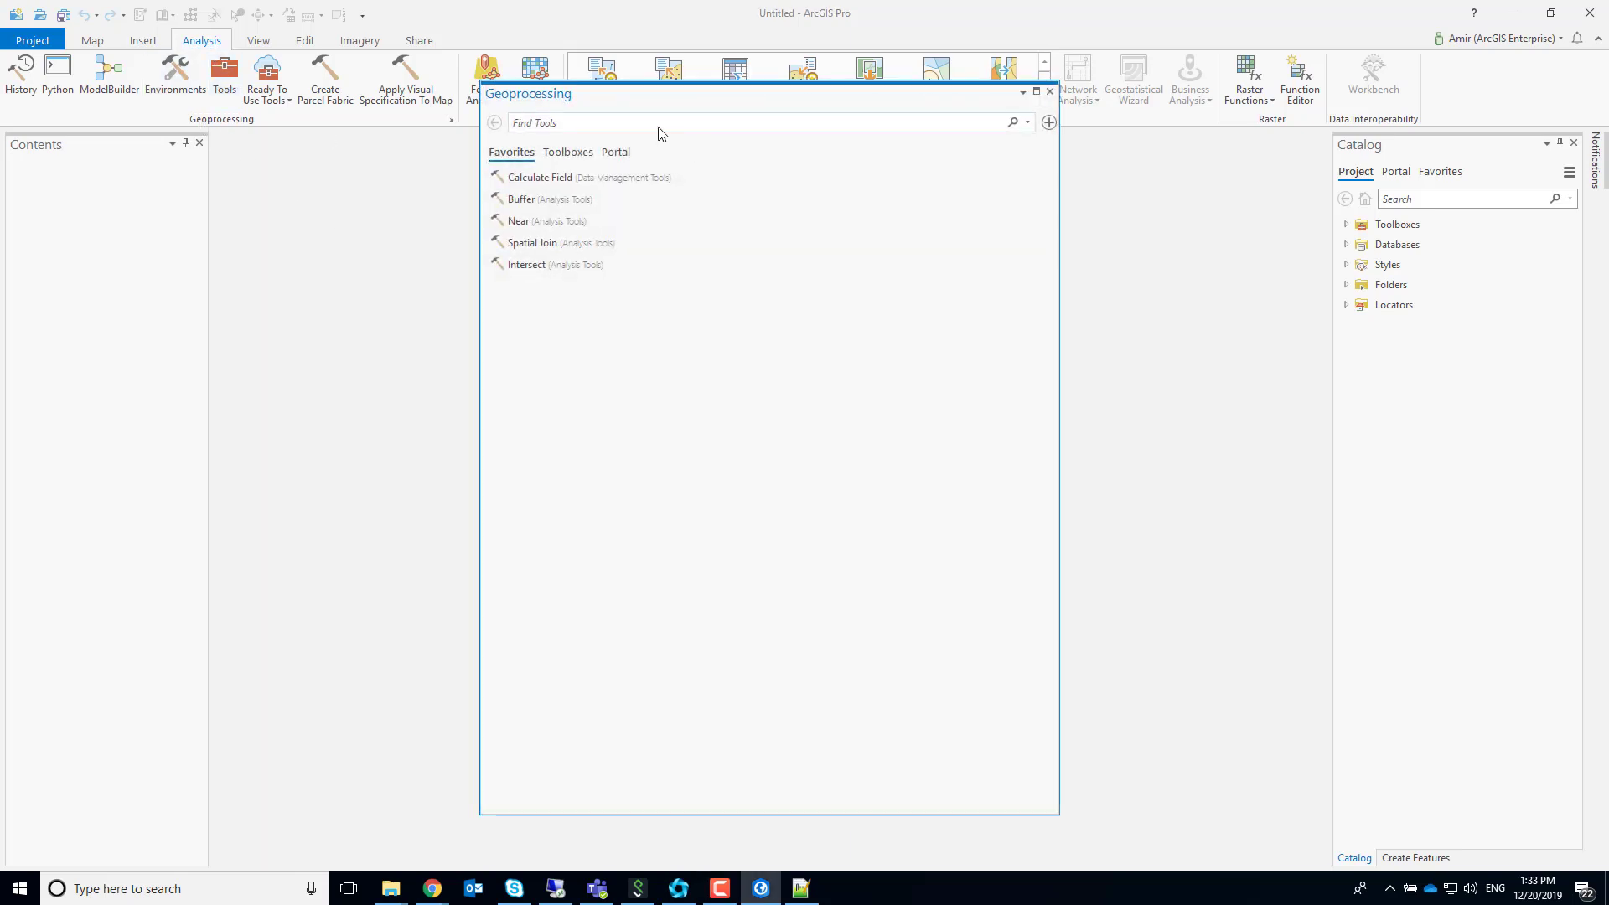
click(645, 126)
text(create)
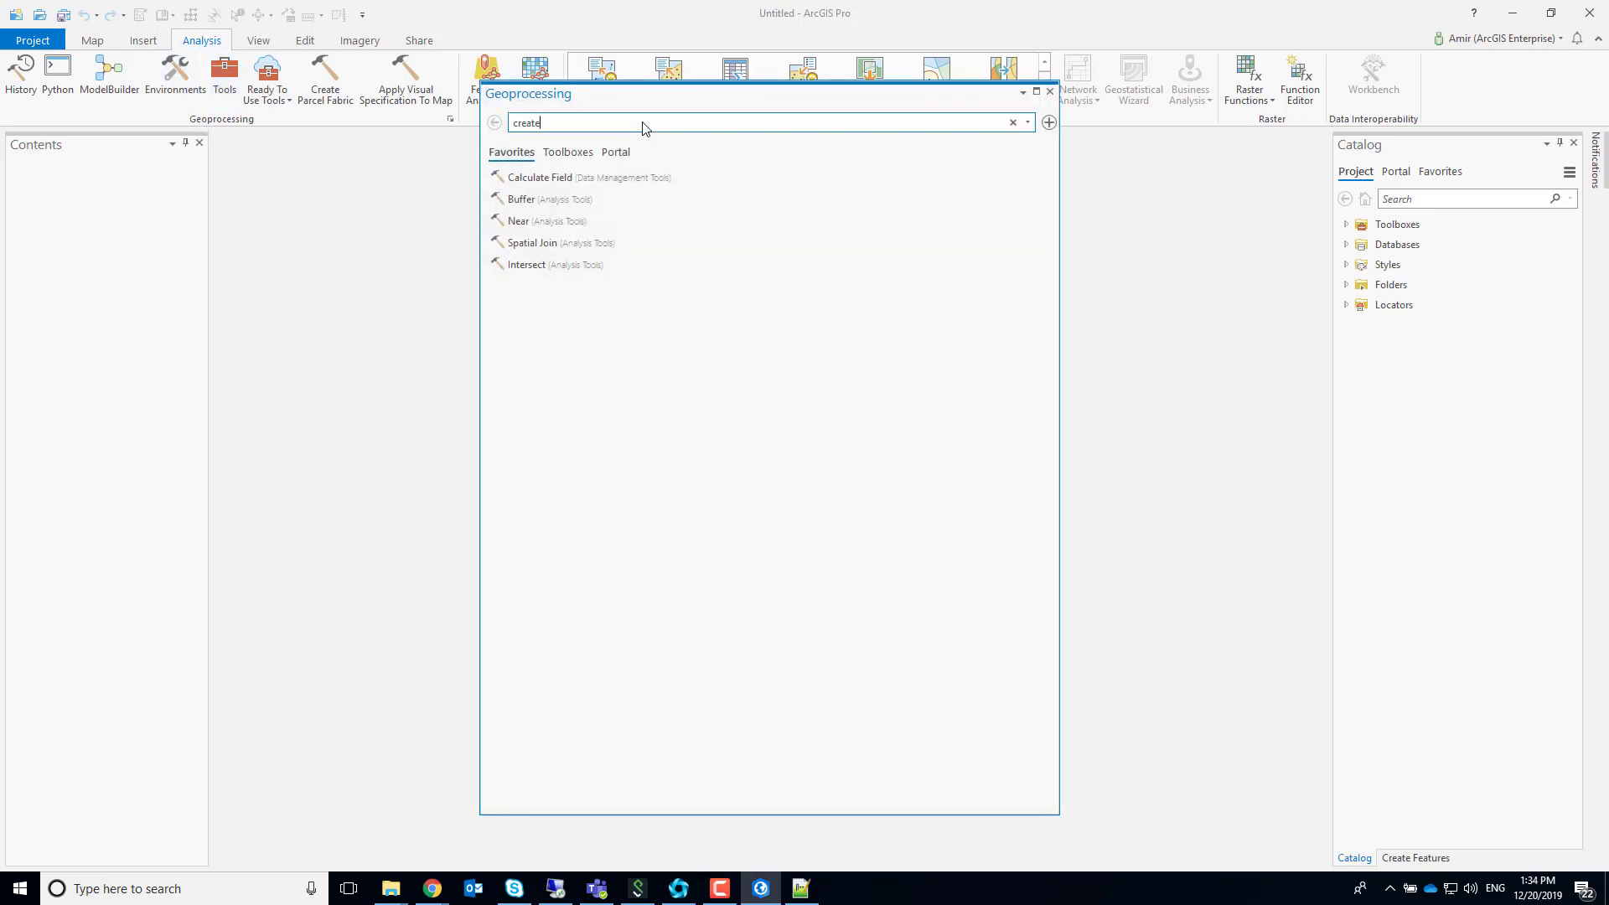
text( enter)
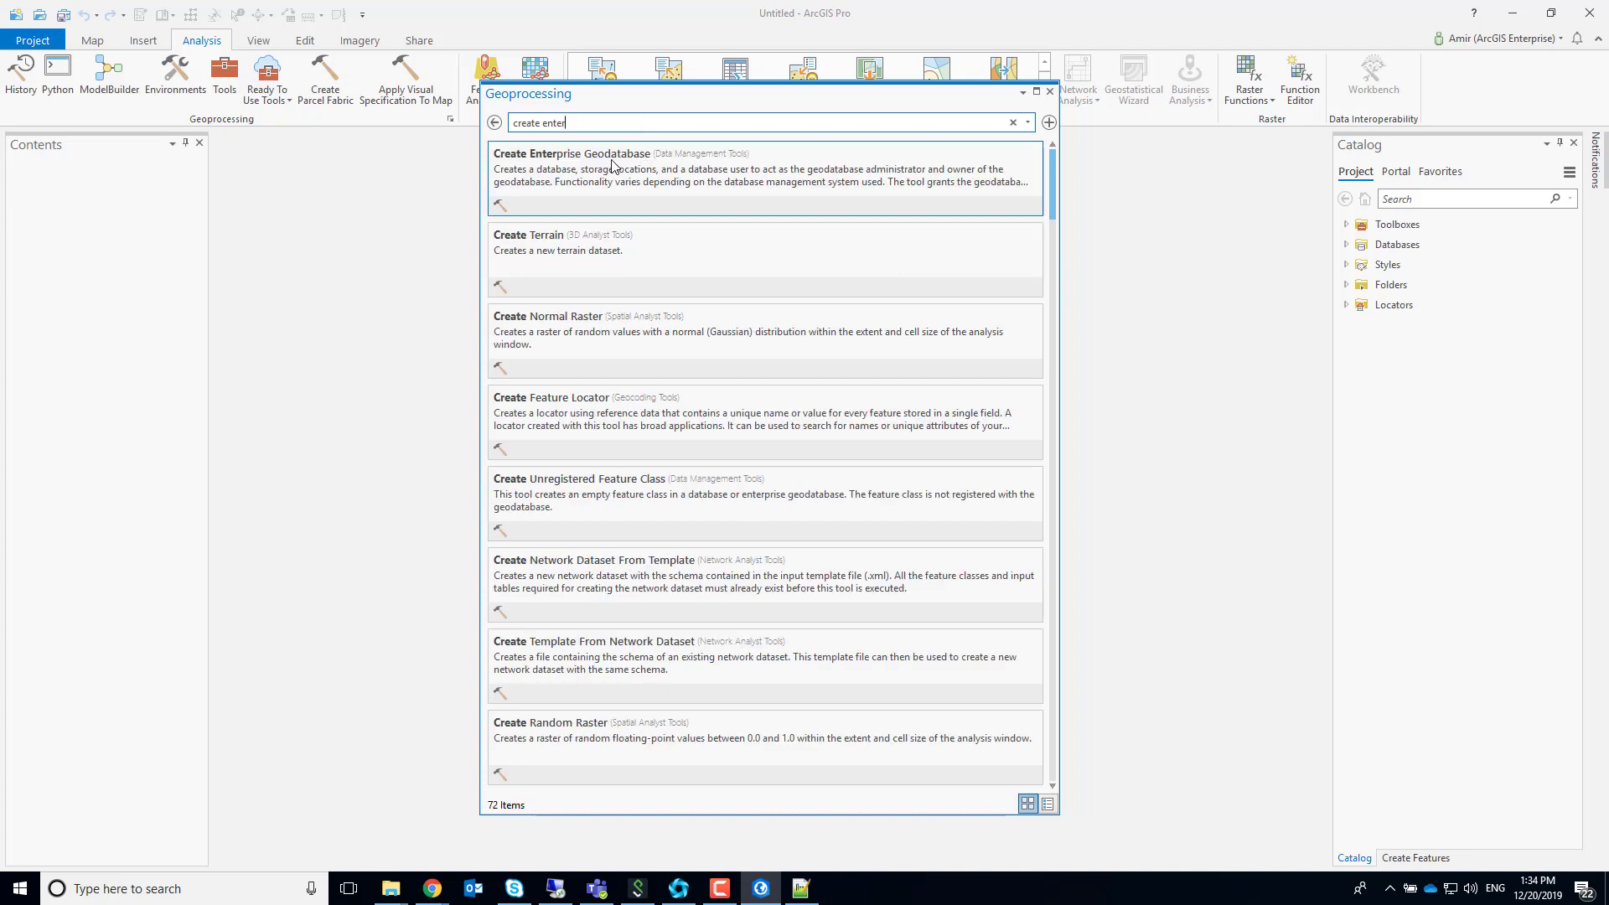
click(612, 166)
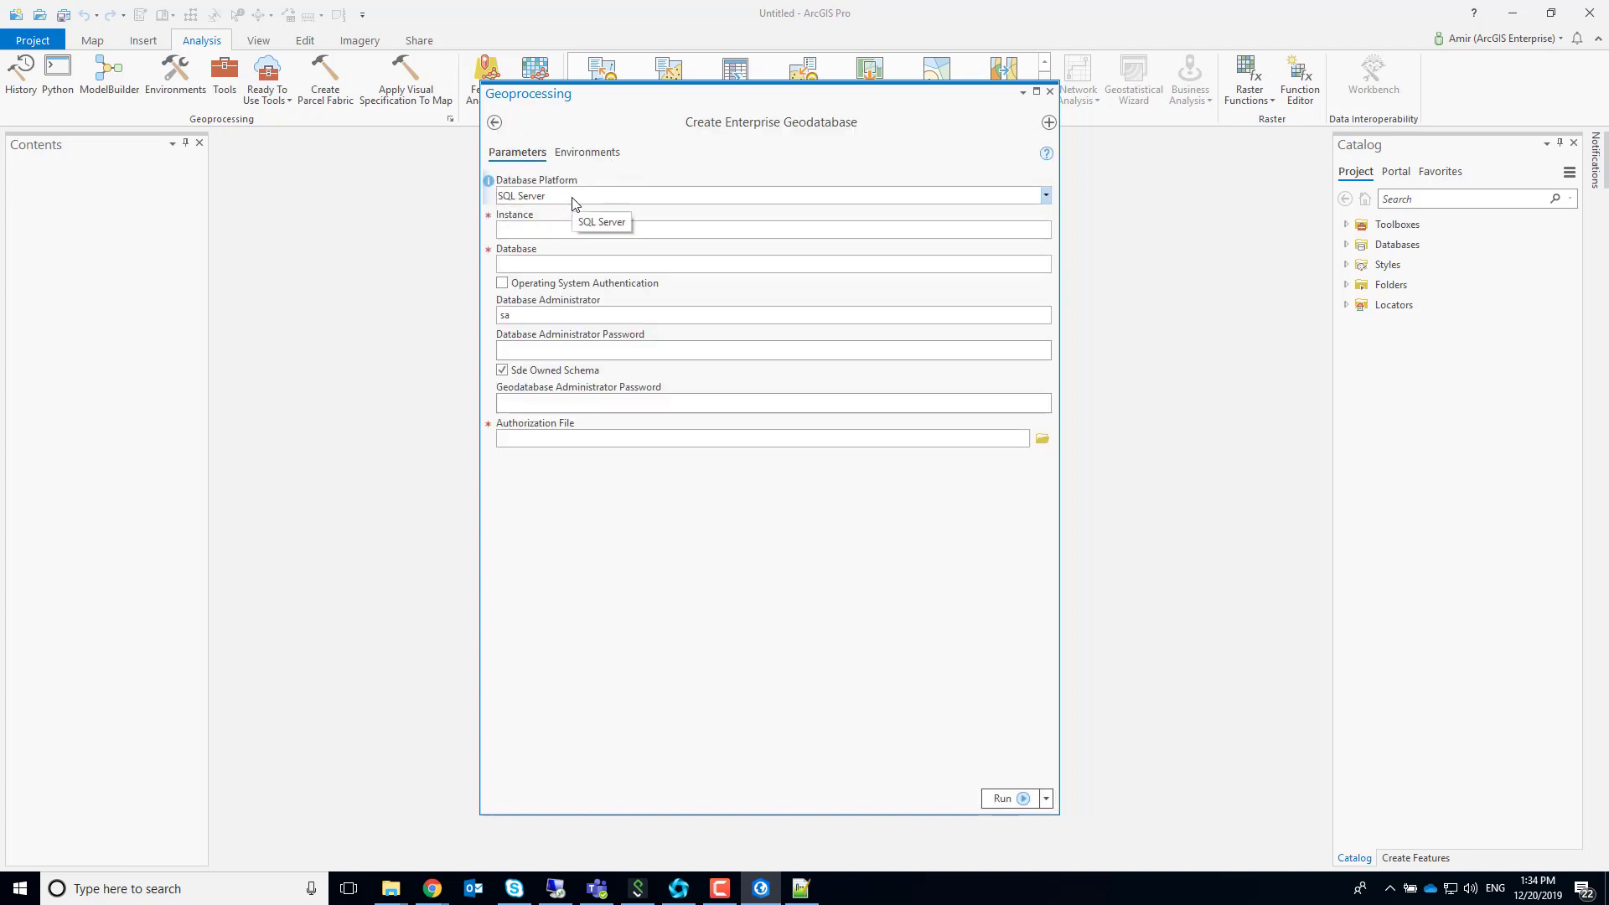
Set the platform to PostgreSQL, instance to carmel and database to cadastre.
click(573, 200)
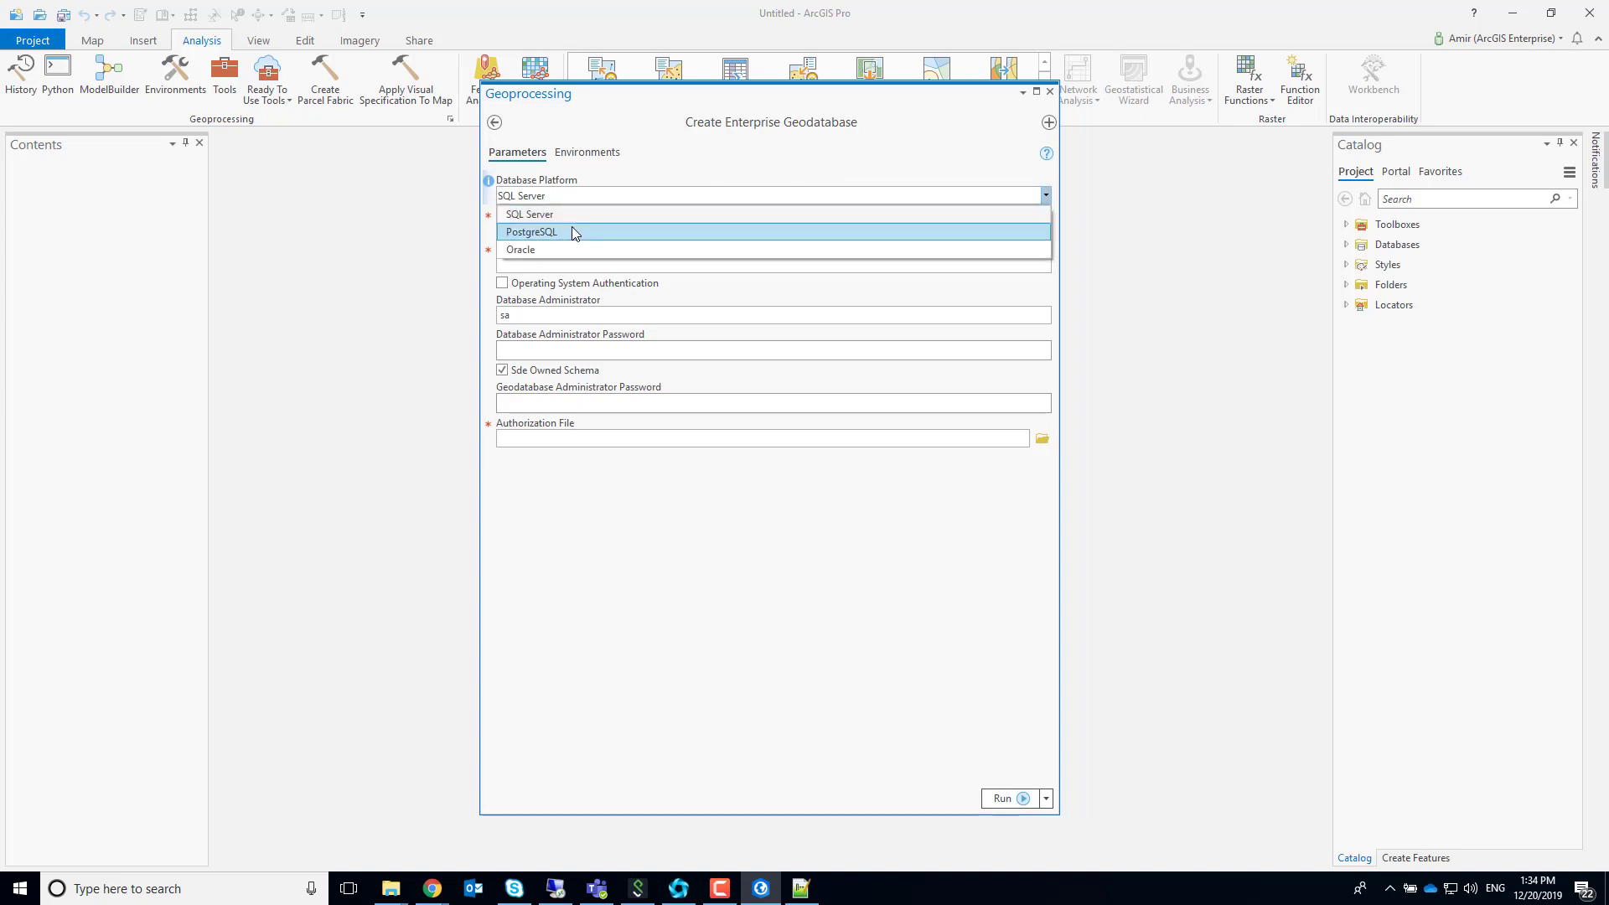
click(576, 233)
click(574, 227)
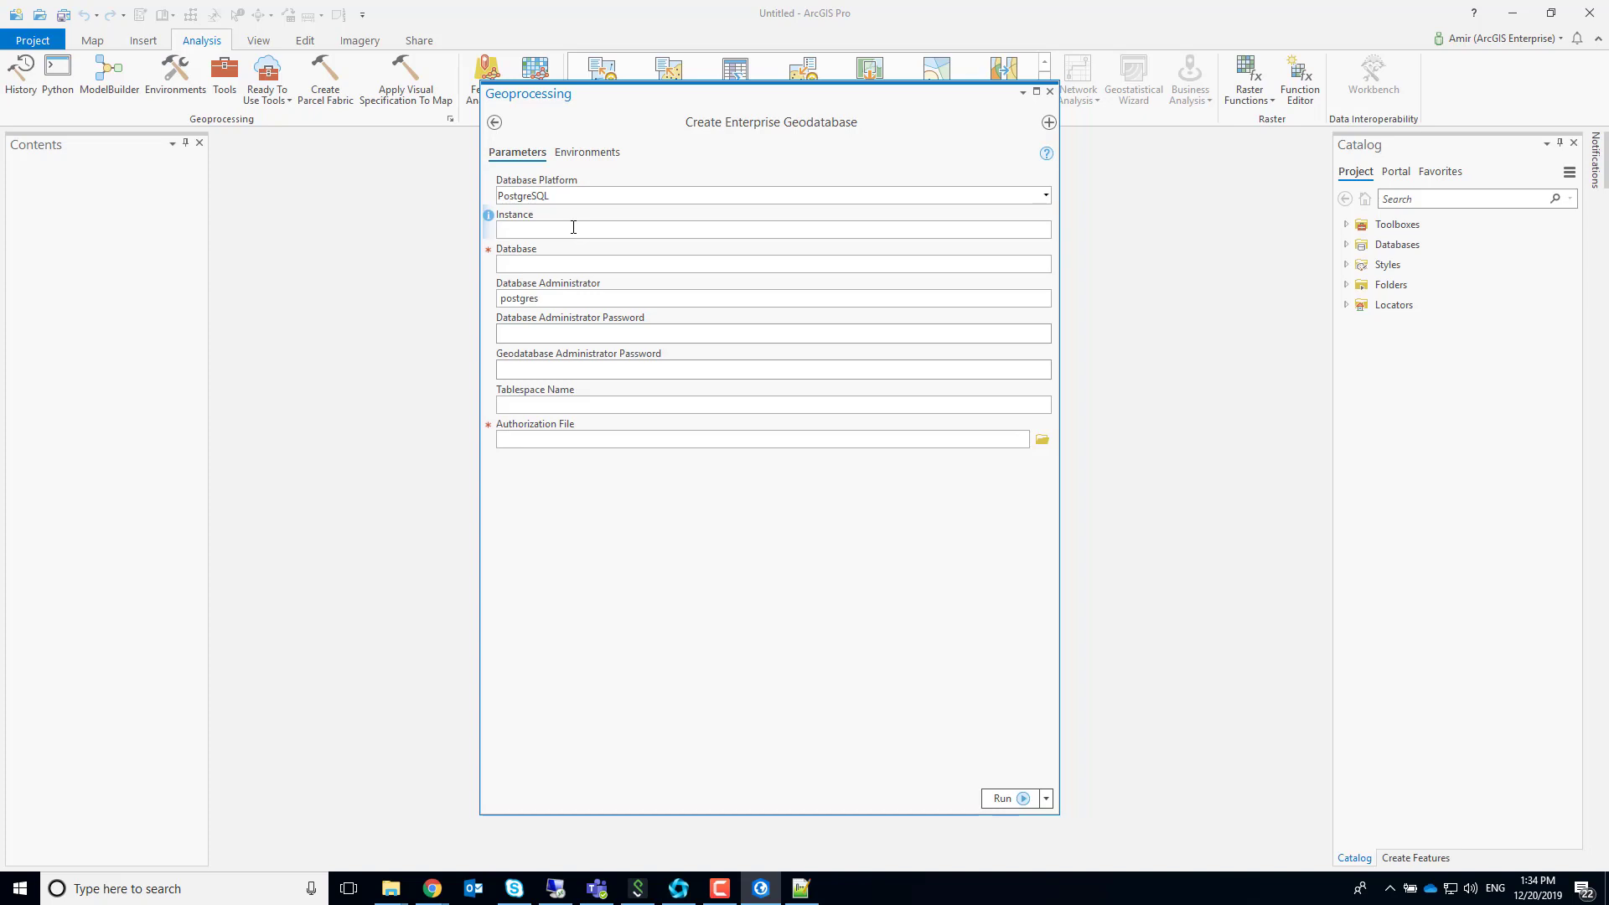
text(carmel)
click(566, 264)
click(559, 265)
text(cadastre)
Keep postgres as database administrator and enter the administrator and geodatabase administrator passwords.
click(554, 302)
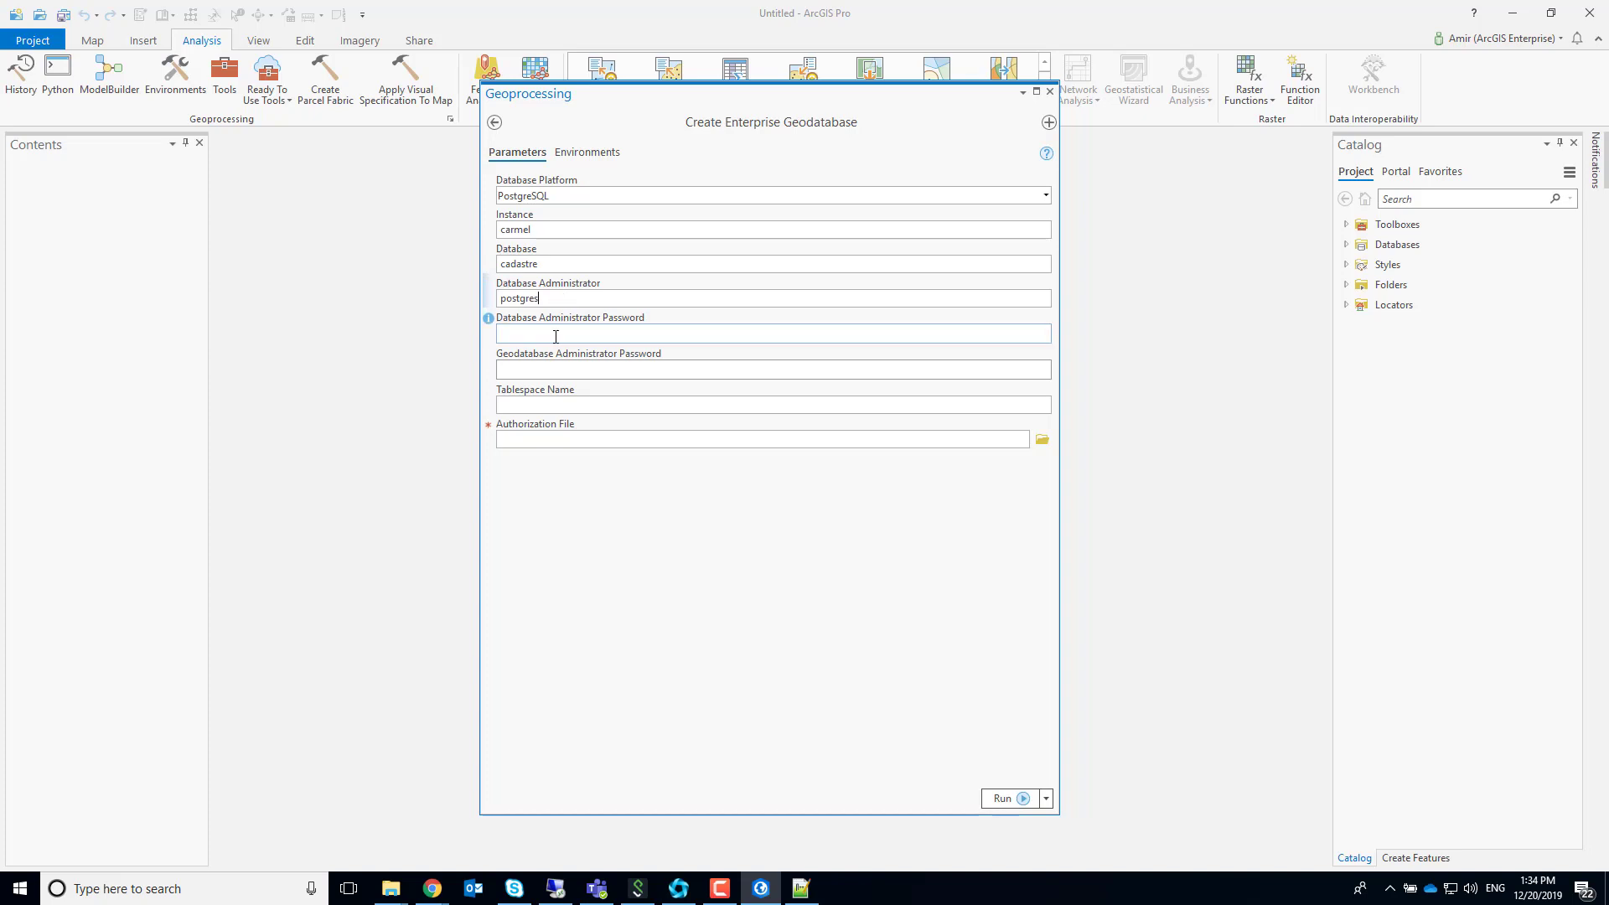
click(556, 335)
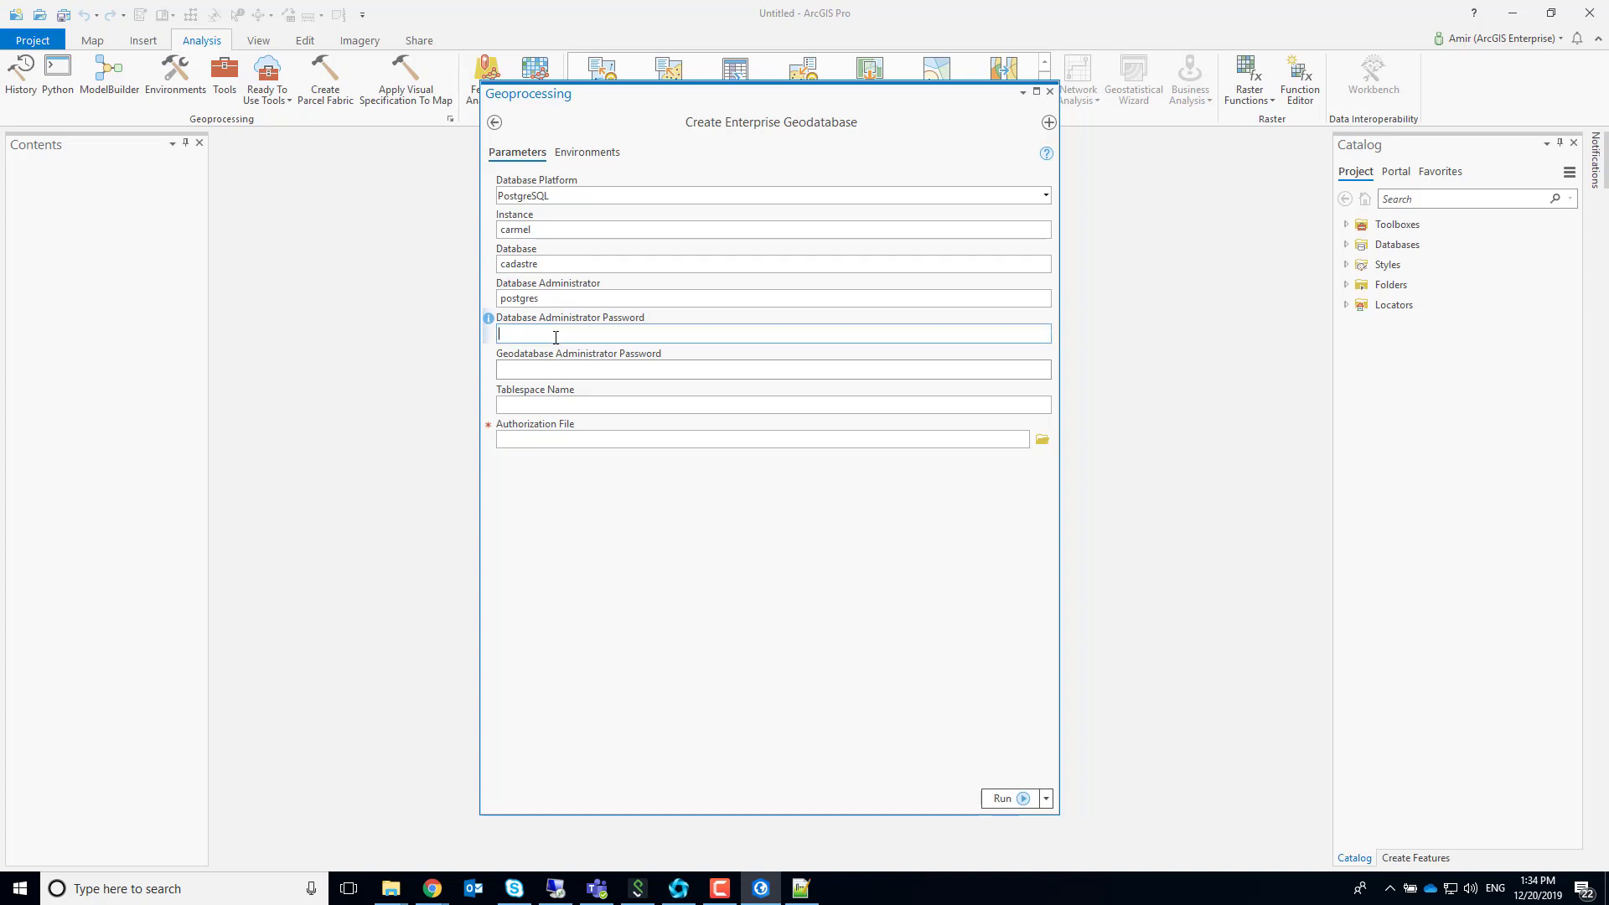
text(********)
click(595, 371)
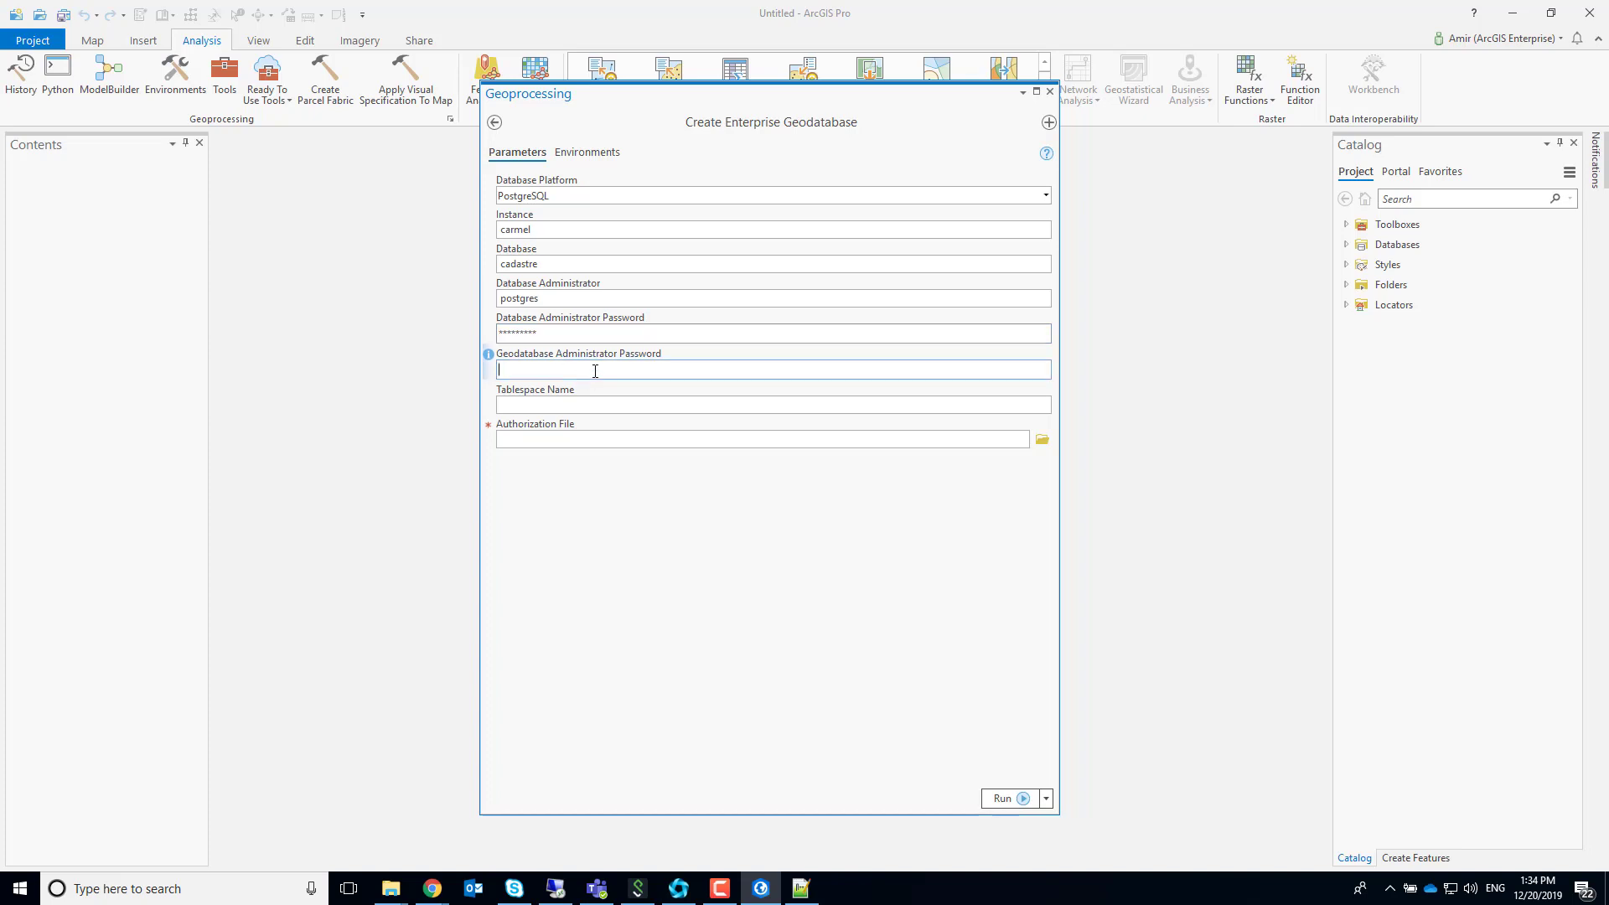
text(***)
Set the Authorization File to Downloads\PG\Server_Ent_Adv.ecp and run the geodatabase creation.
click(1043, 438)
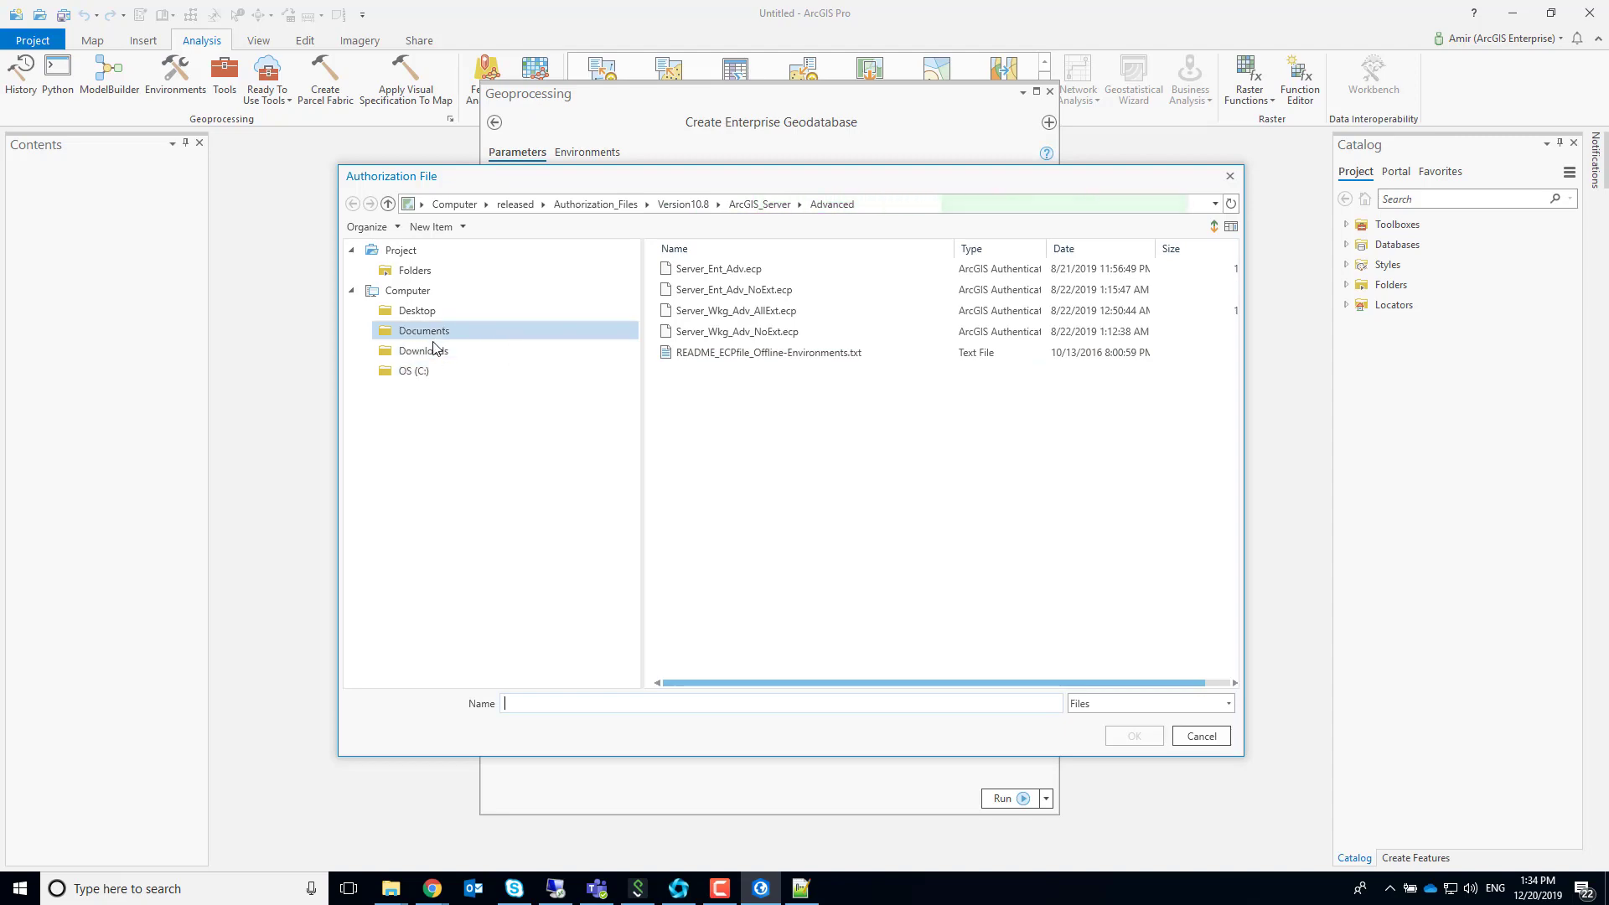
click(511, 350)
double_click(704, 277)
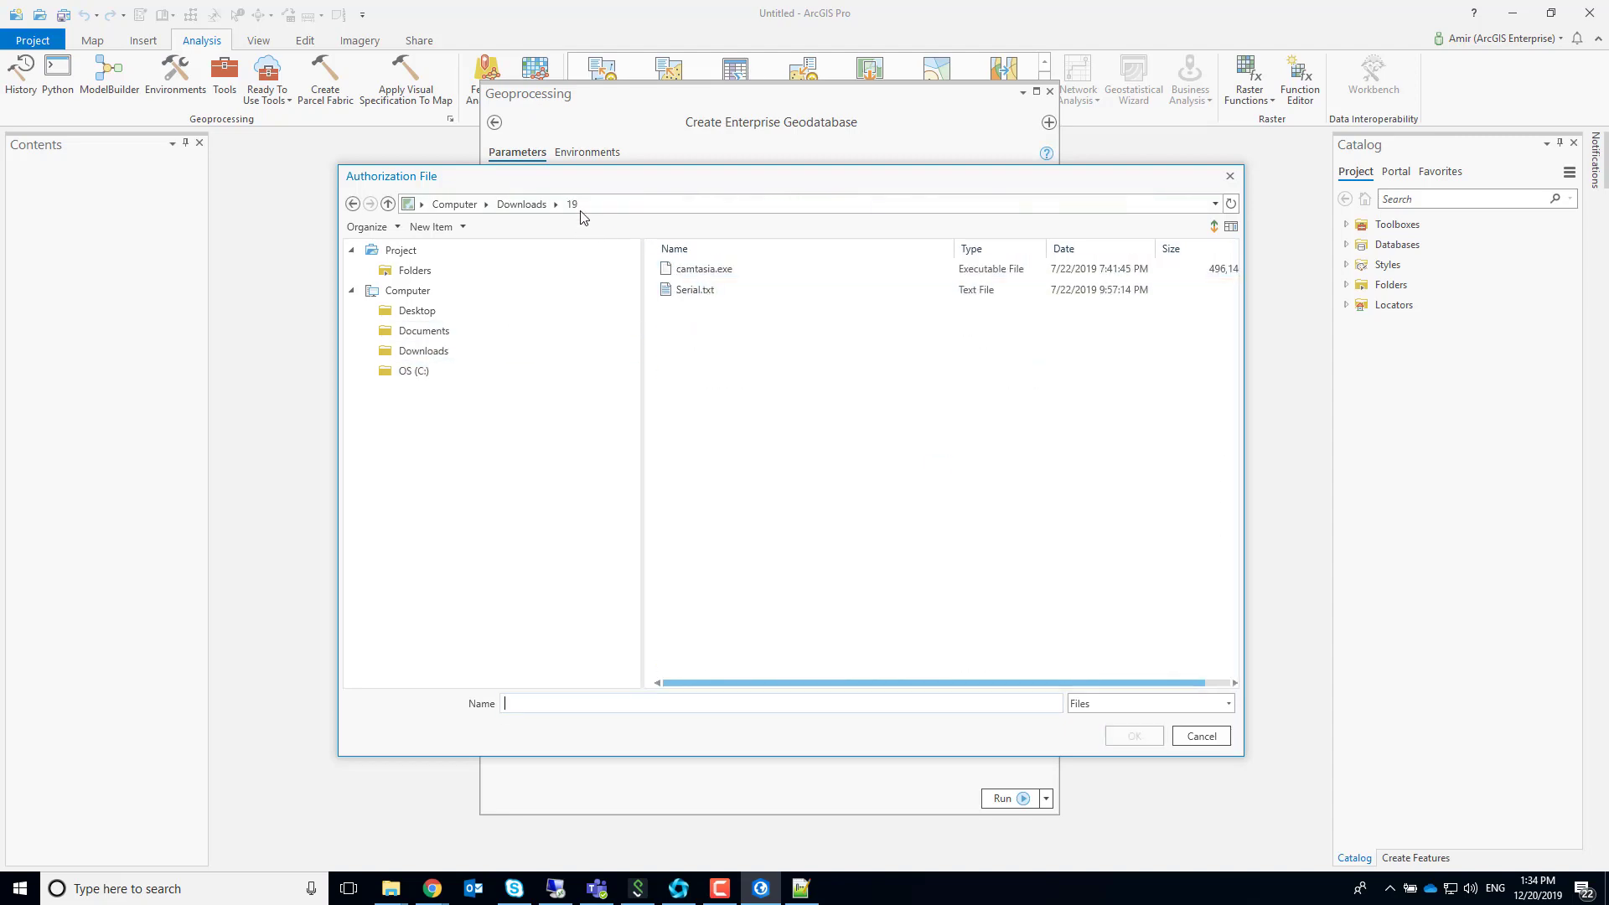
click(521, 205)
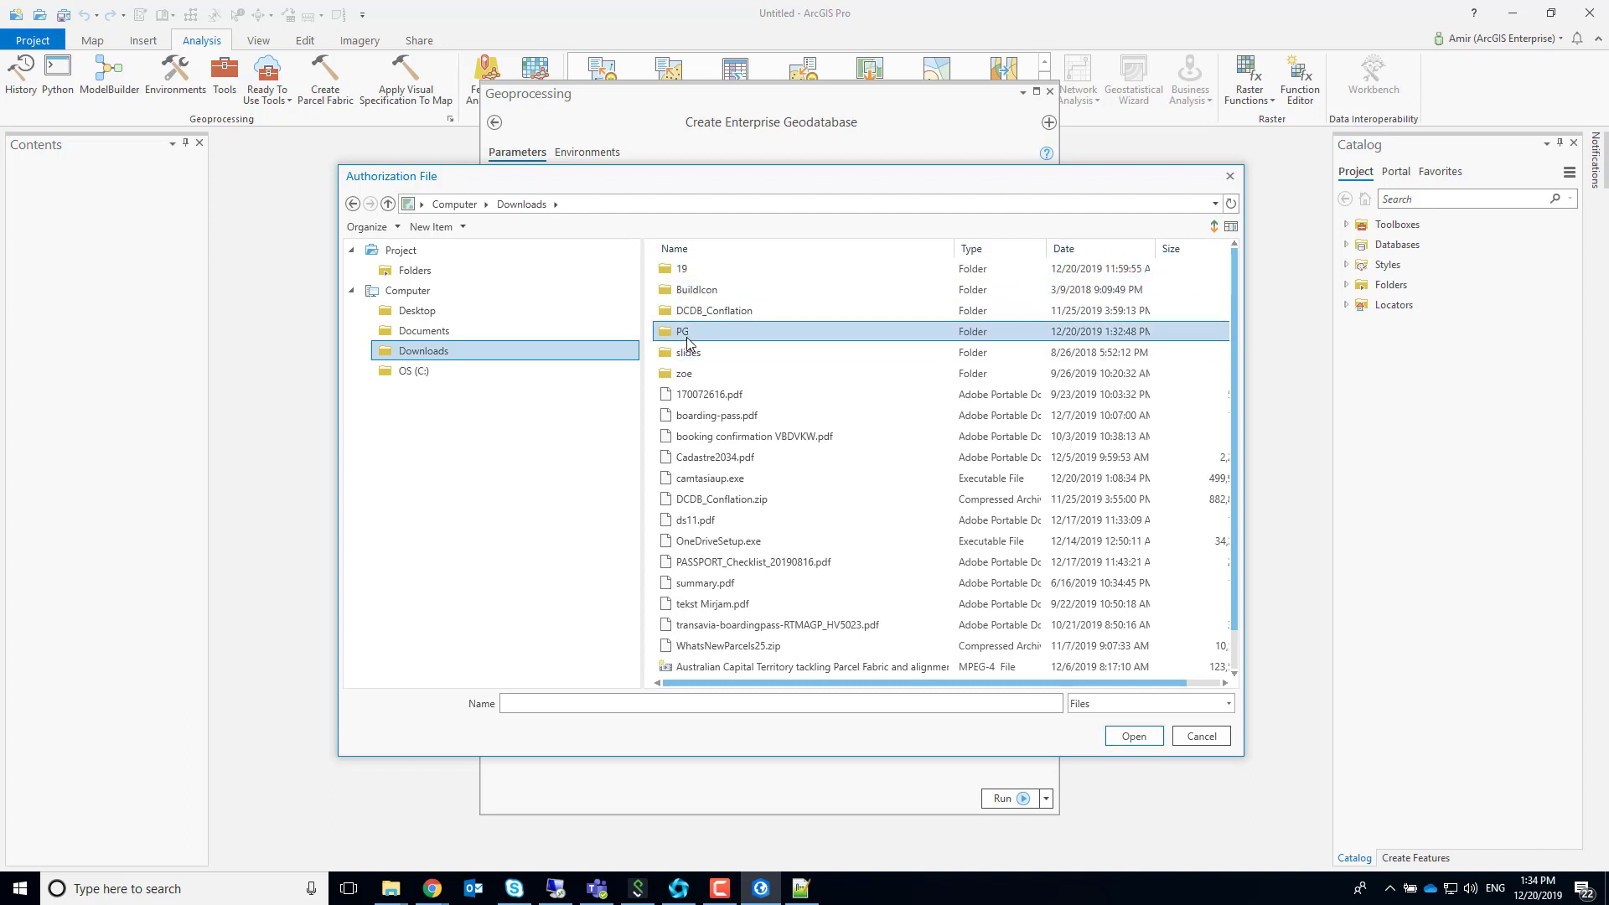
double_click(687, 336)
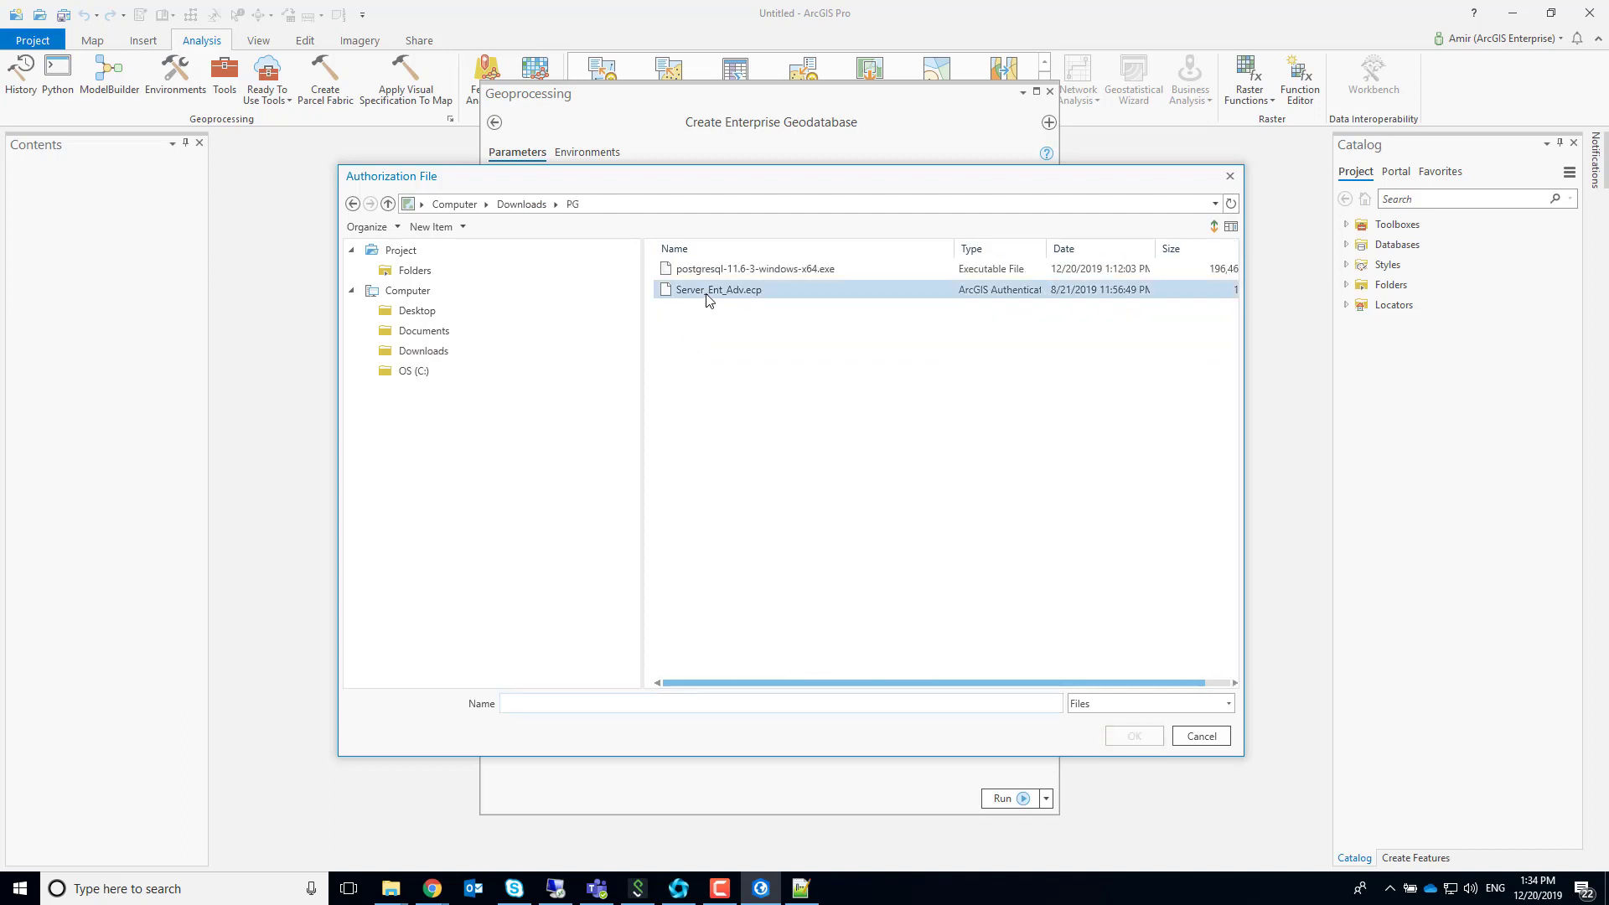
click(706, 300)
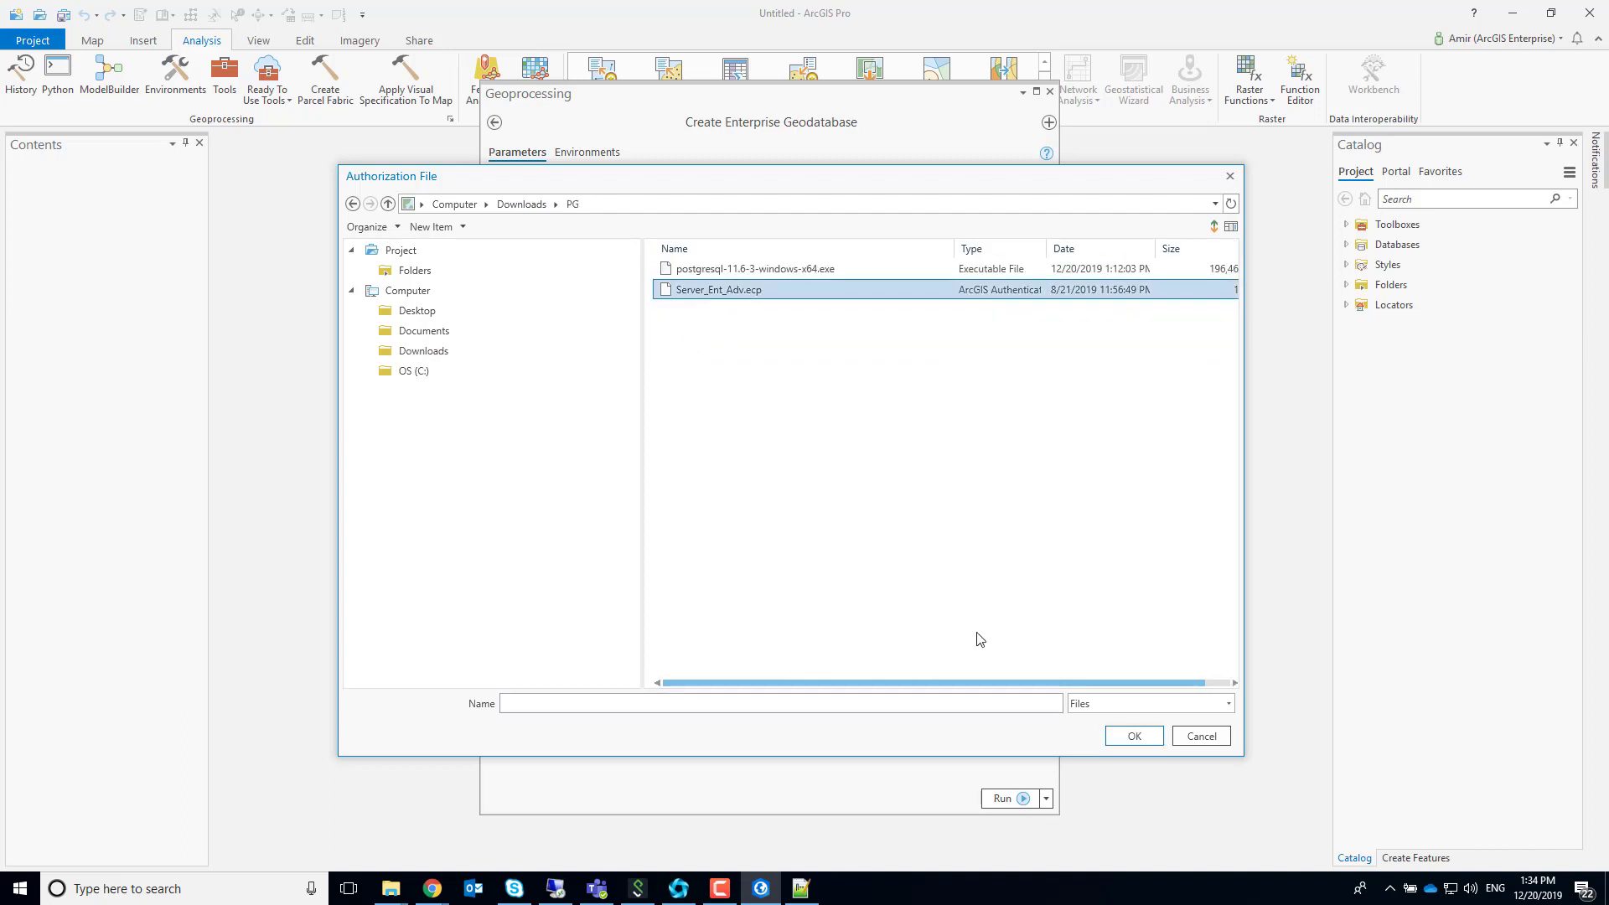
click(1134, 736)
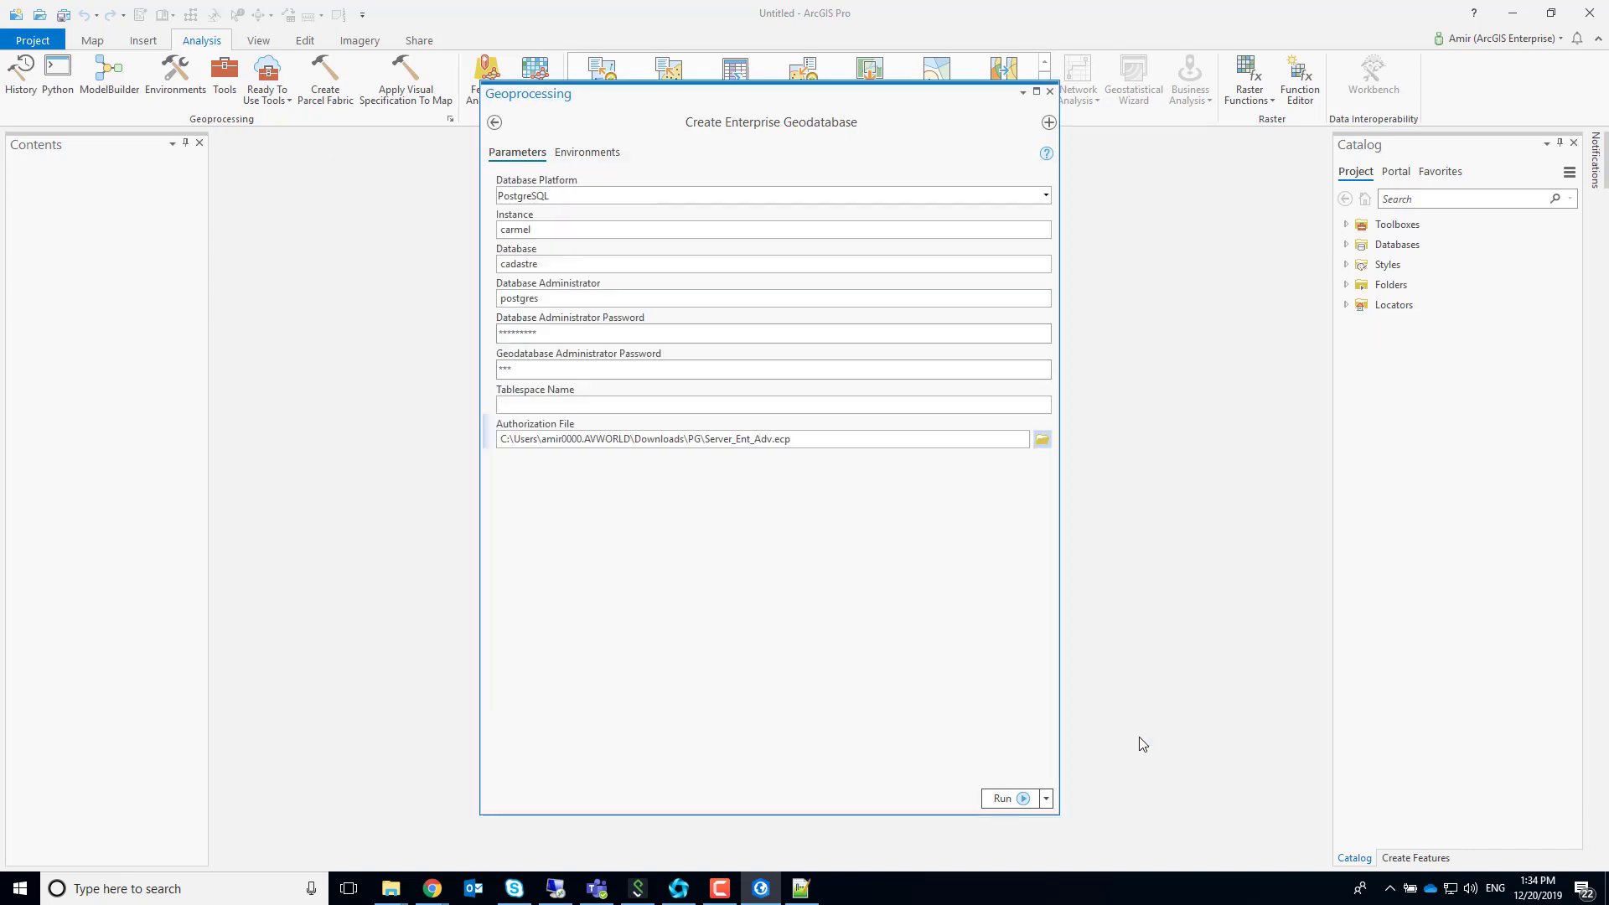
click(1021, 799)
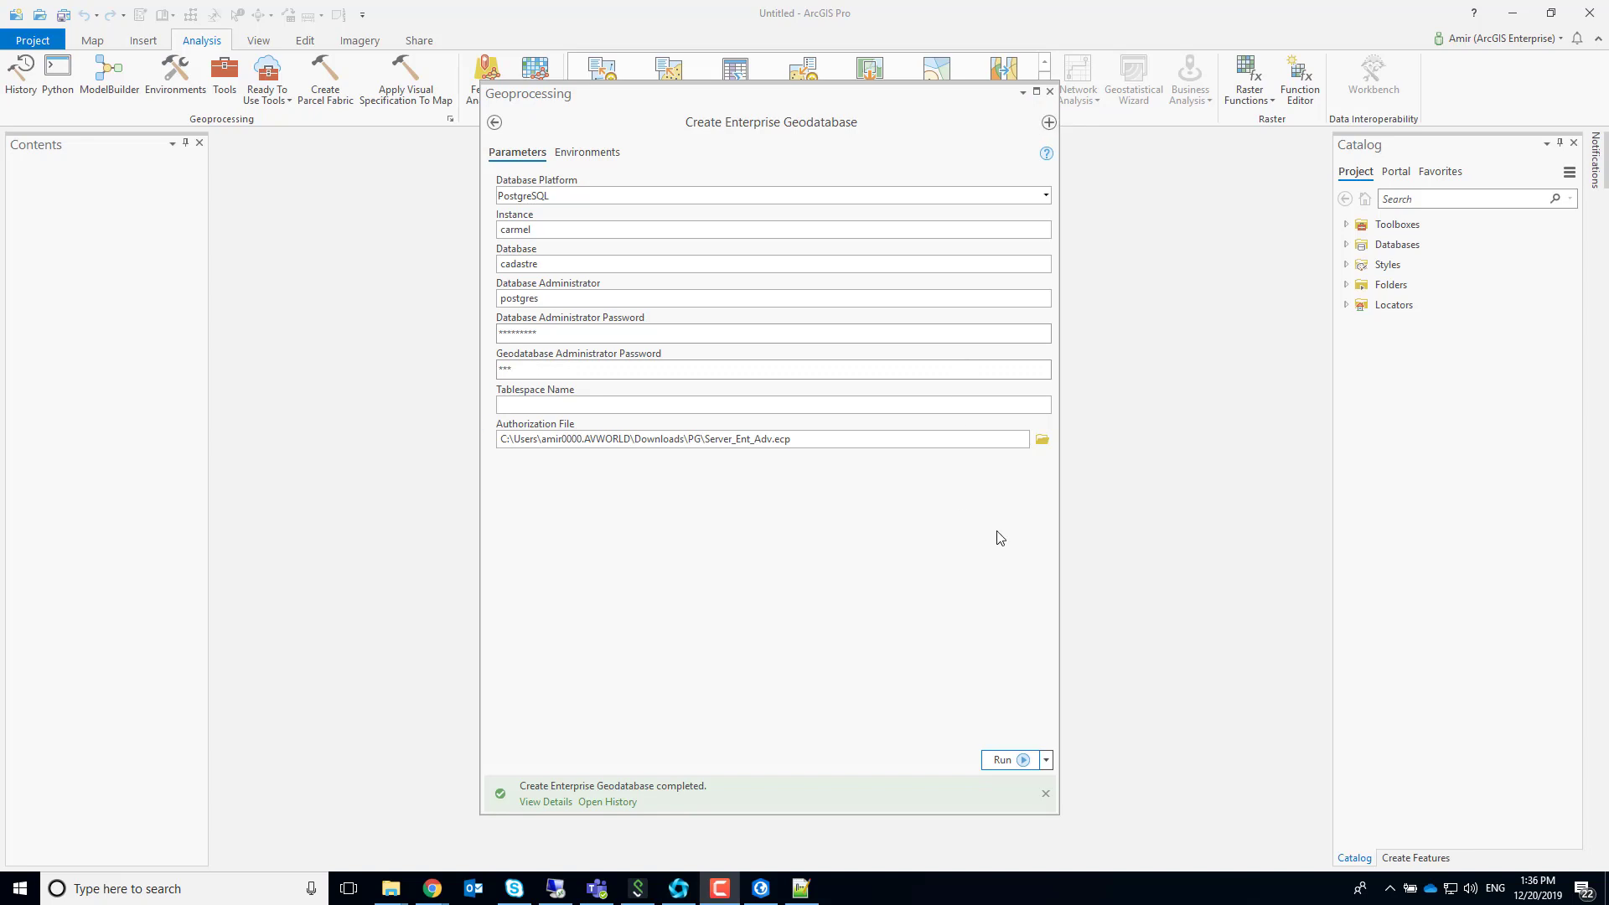
Create a new database connection to instance carmel as user sde with its password, database cadastre.
click(1050, 91)
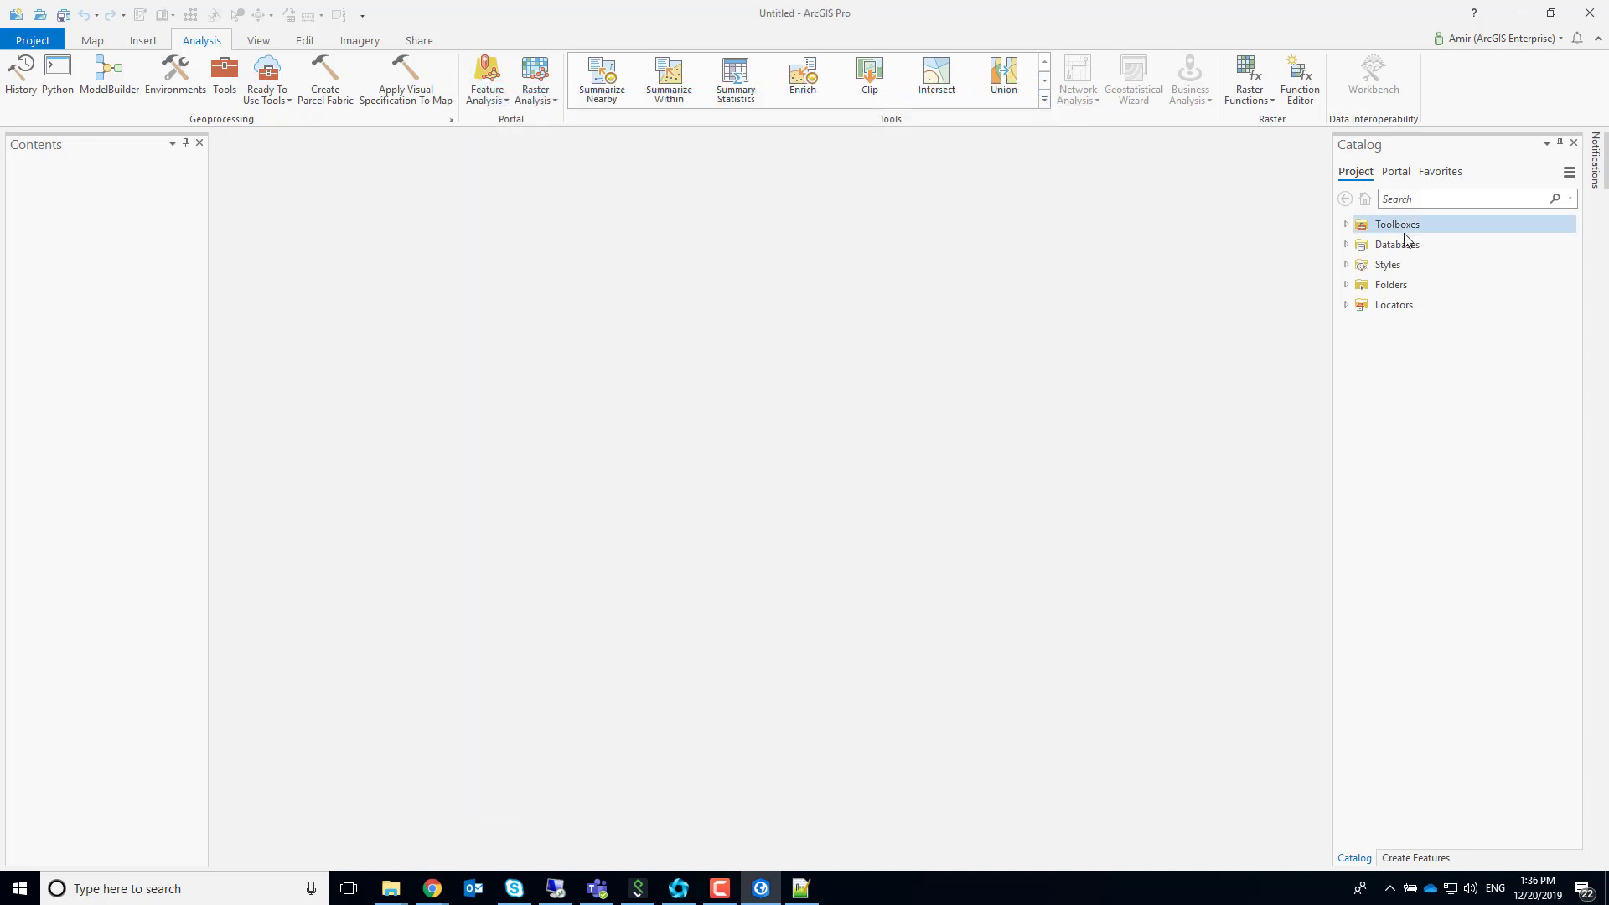
click(1397, 246)
right_click(1397, 250)
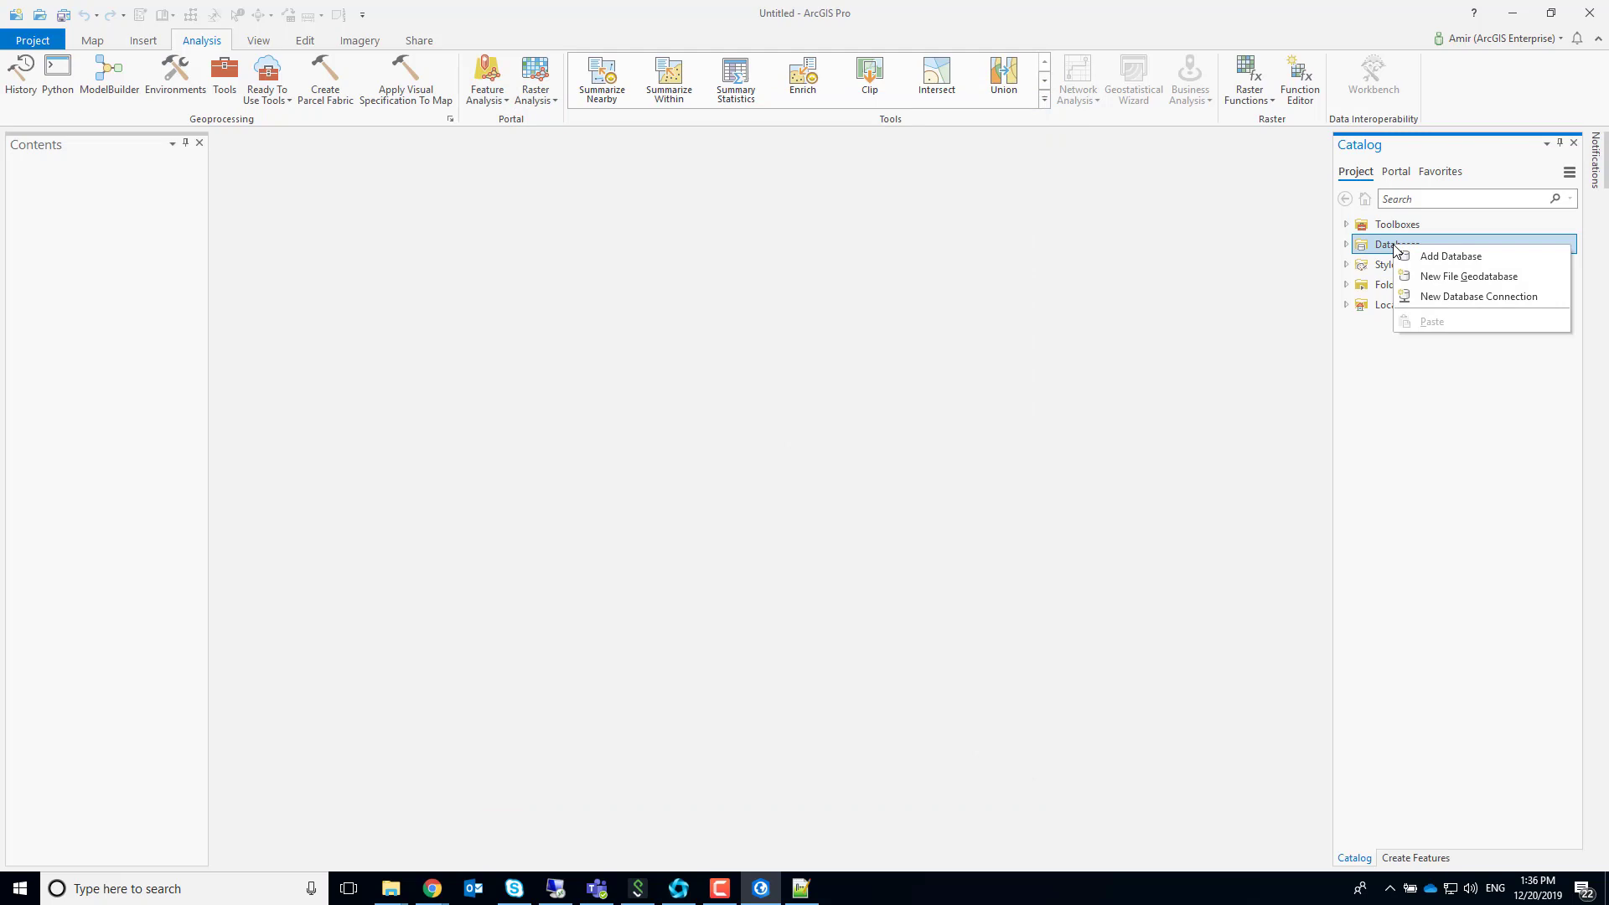
click(1438, 306)
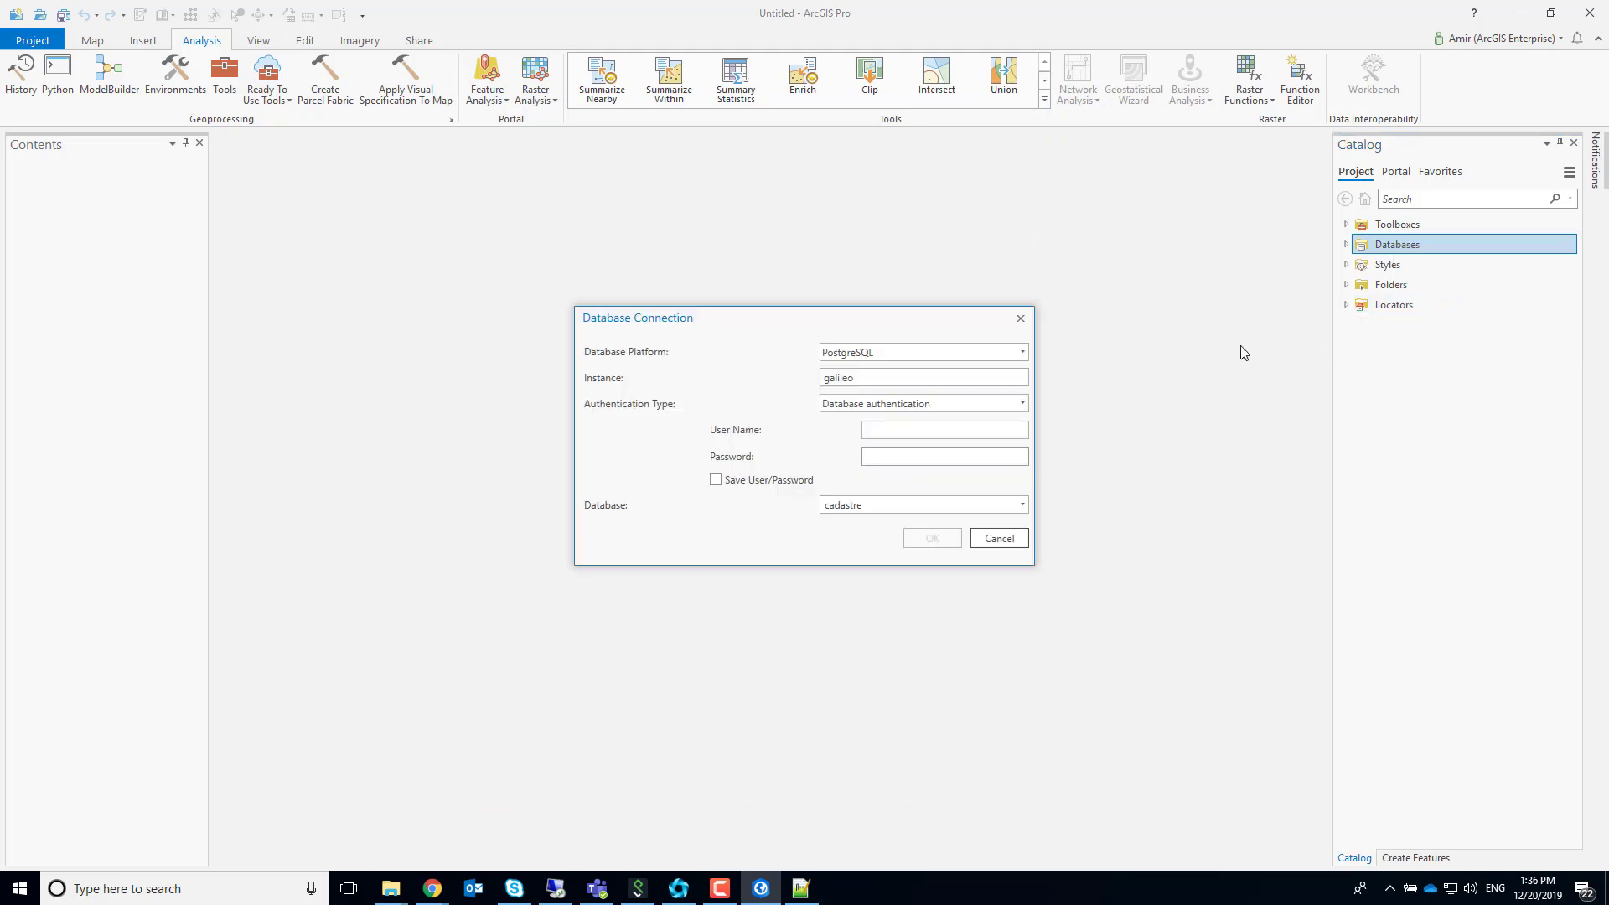
click(915, 379)
text(carmel)
click(911, 428)
click(1022, 505)
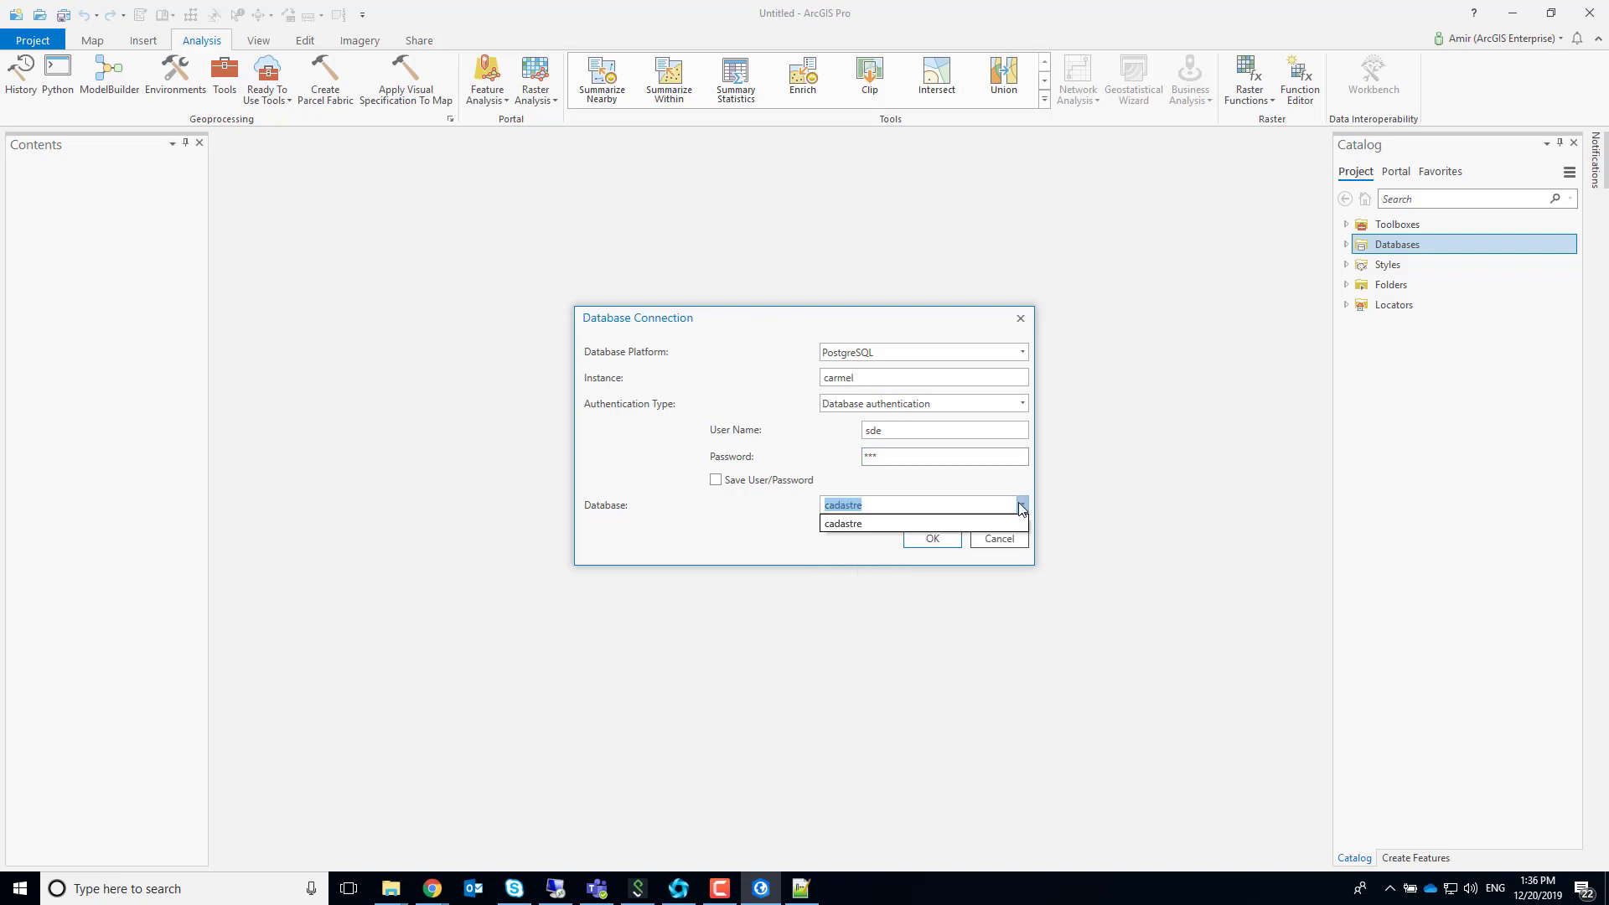
click(969, 520)
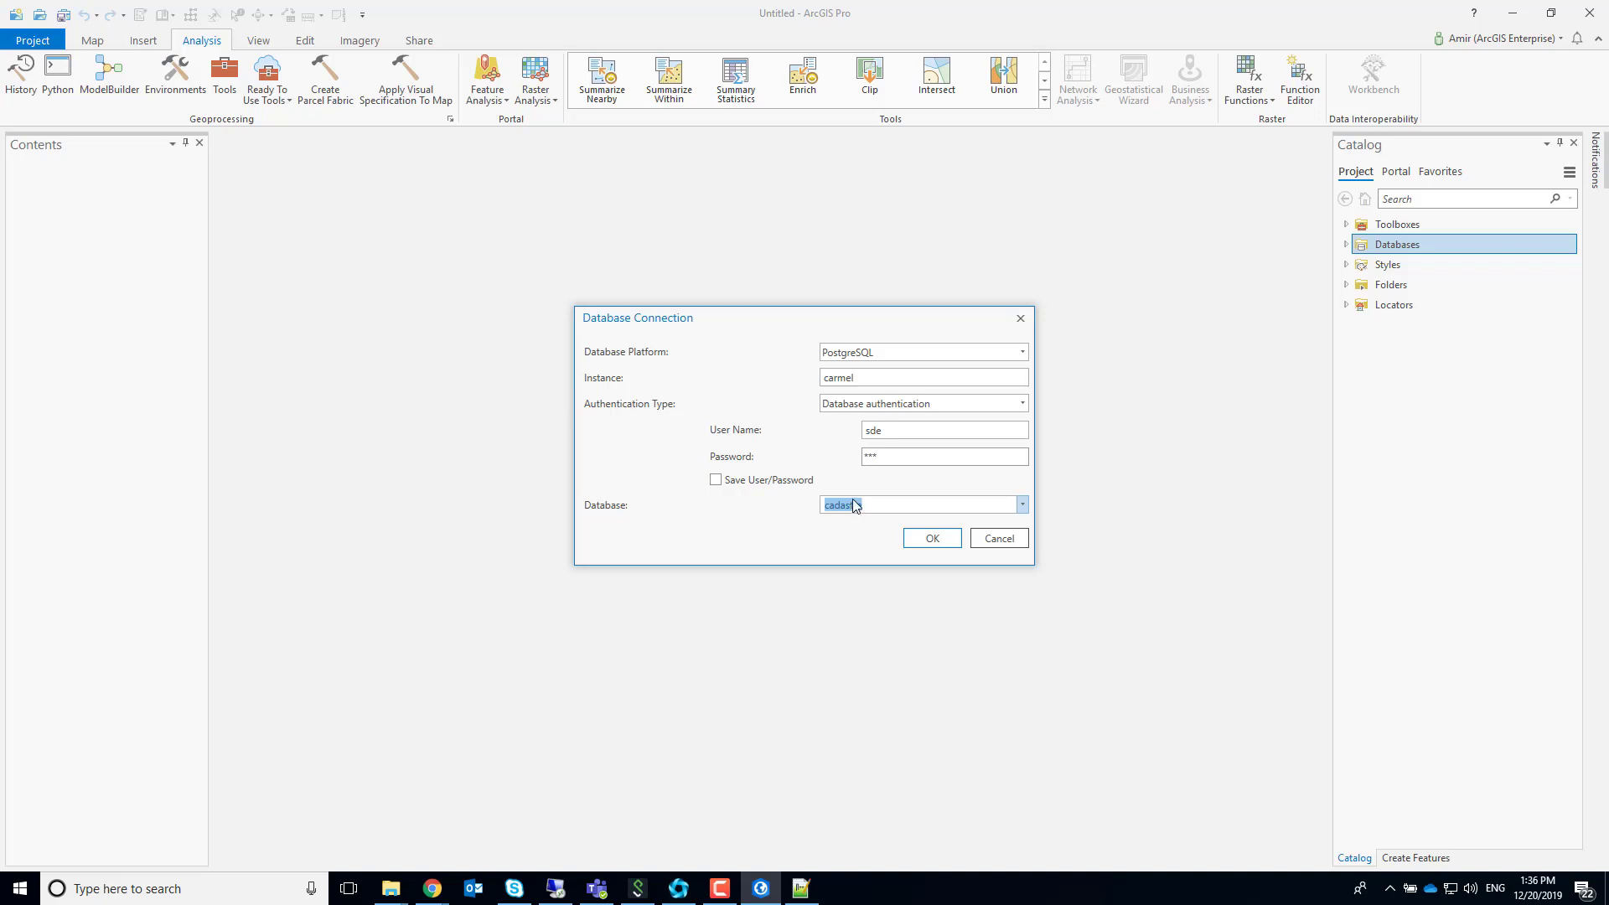
click(933, 543)
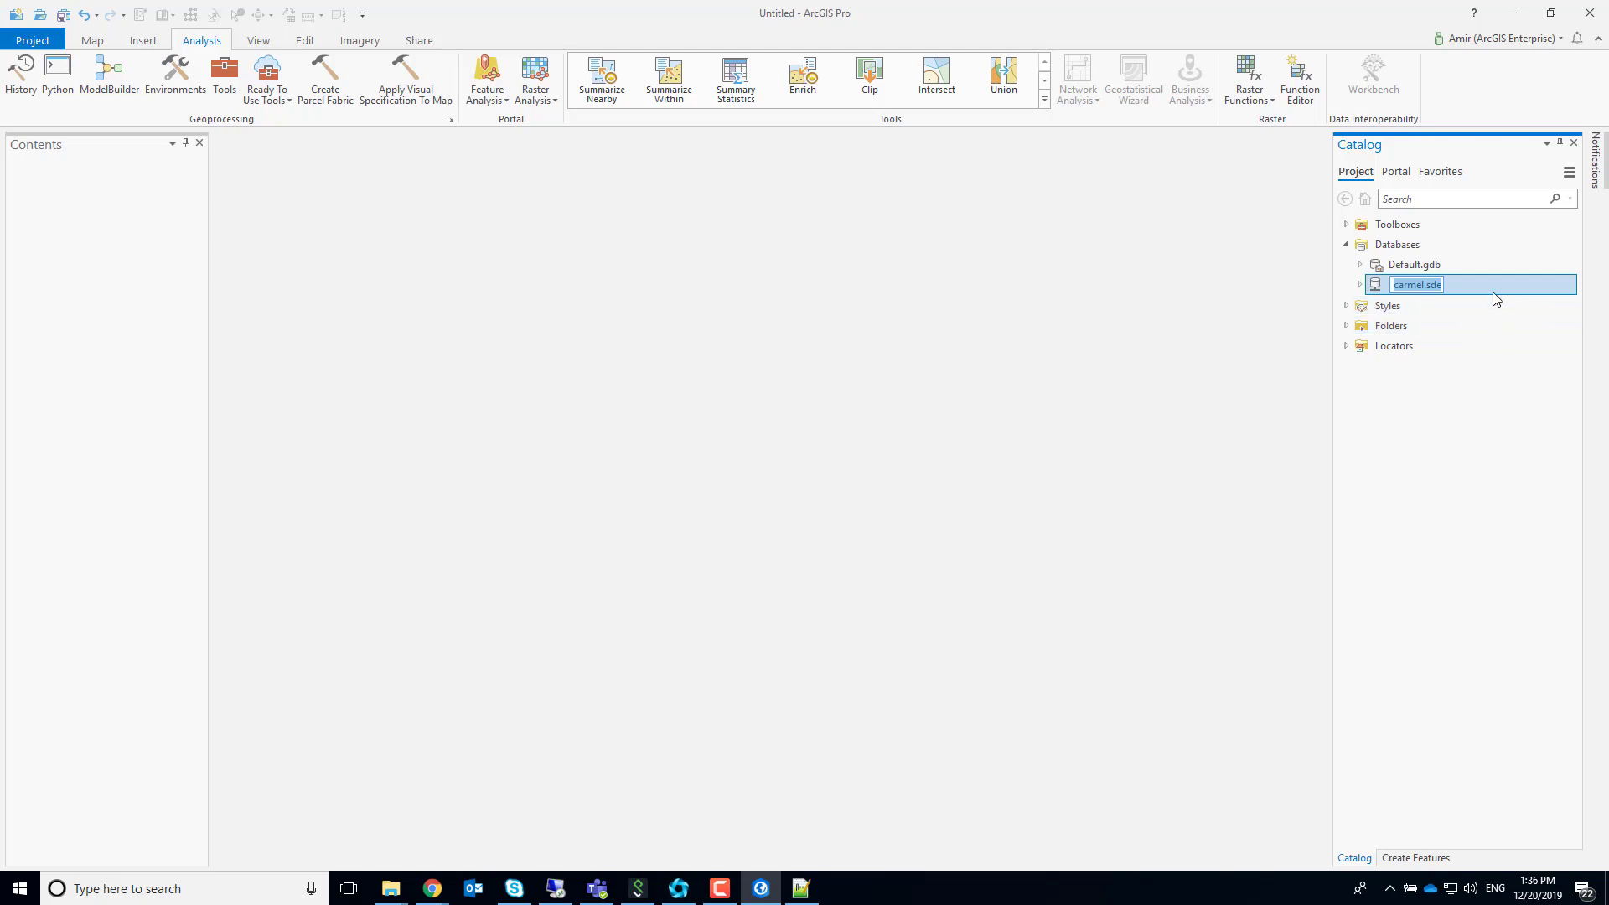
Run Create Feature Dataset on carmel.sde with the name fds, then select the new cadastre.sde.fds.
right_click(1433, 290)
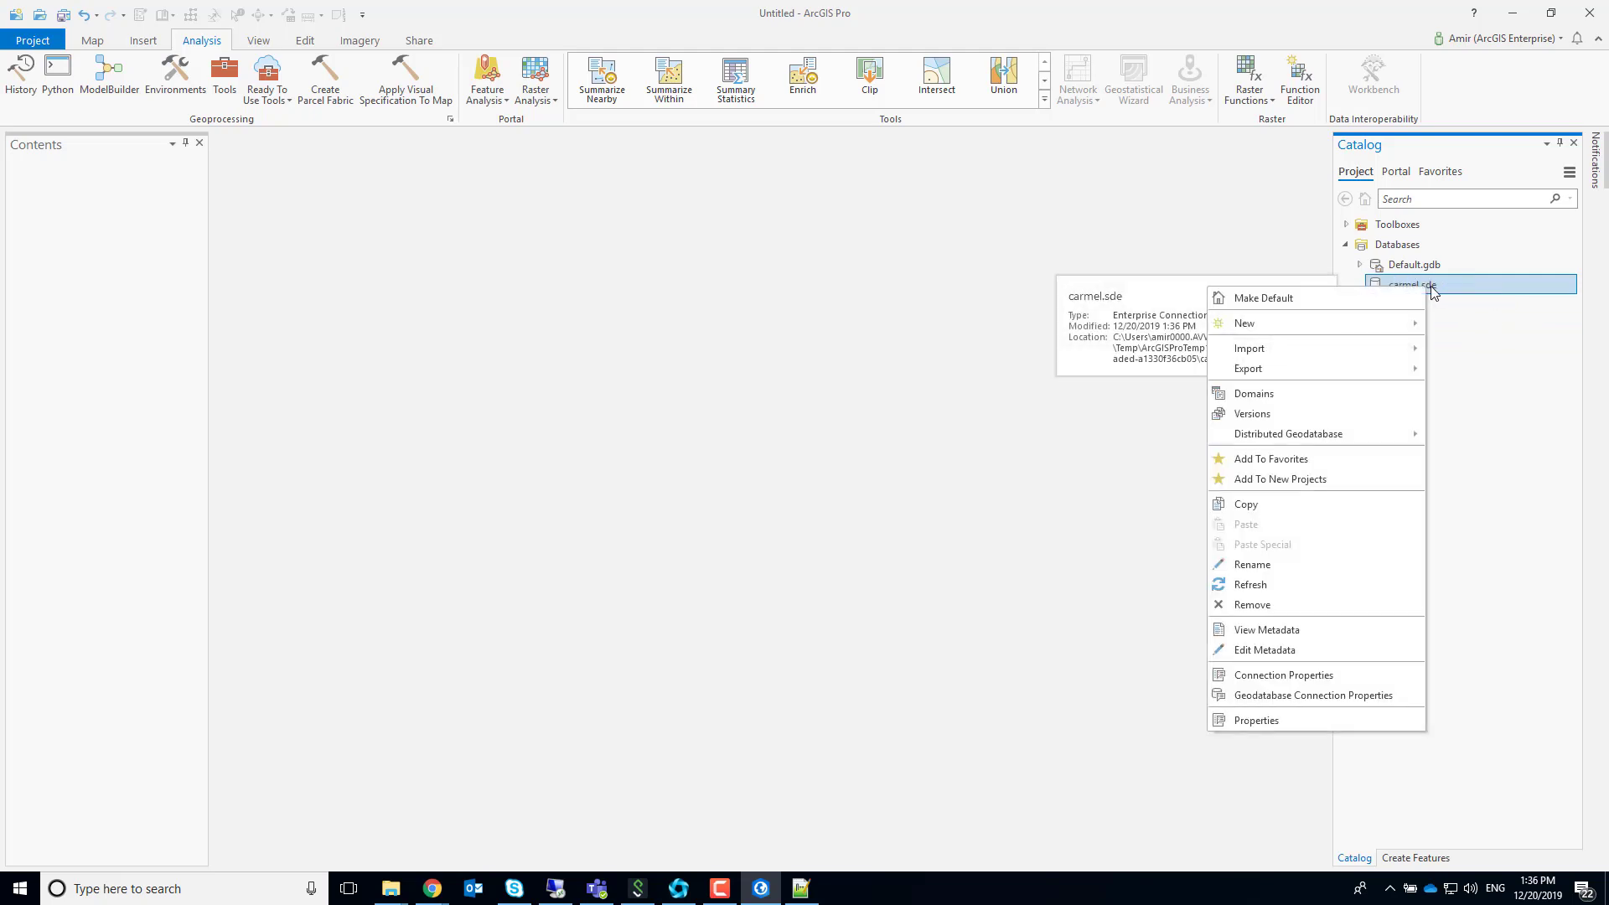
mouse_move(1344, 324)
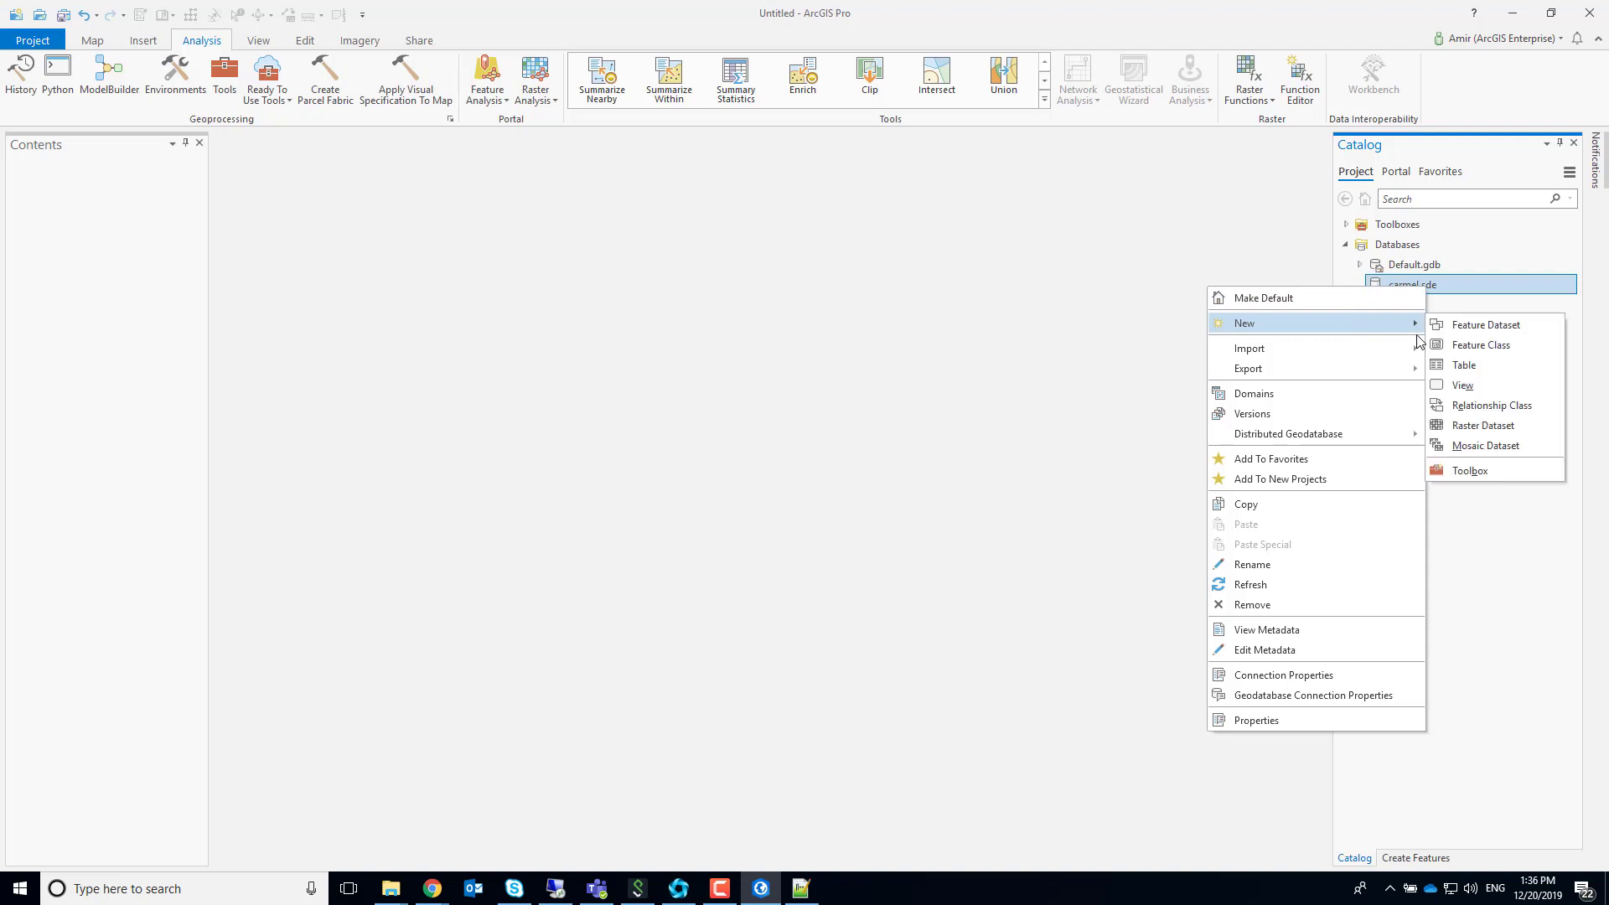
click(1485, 326)
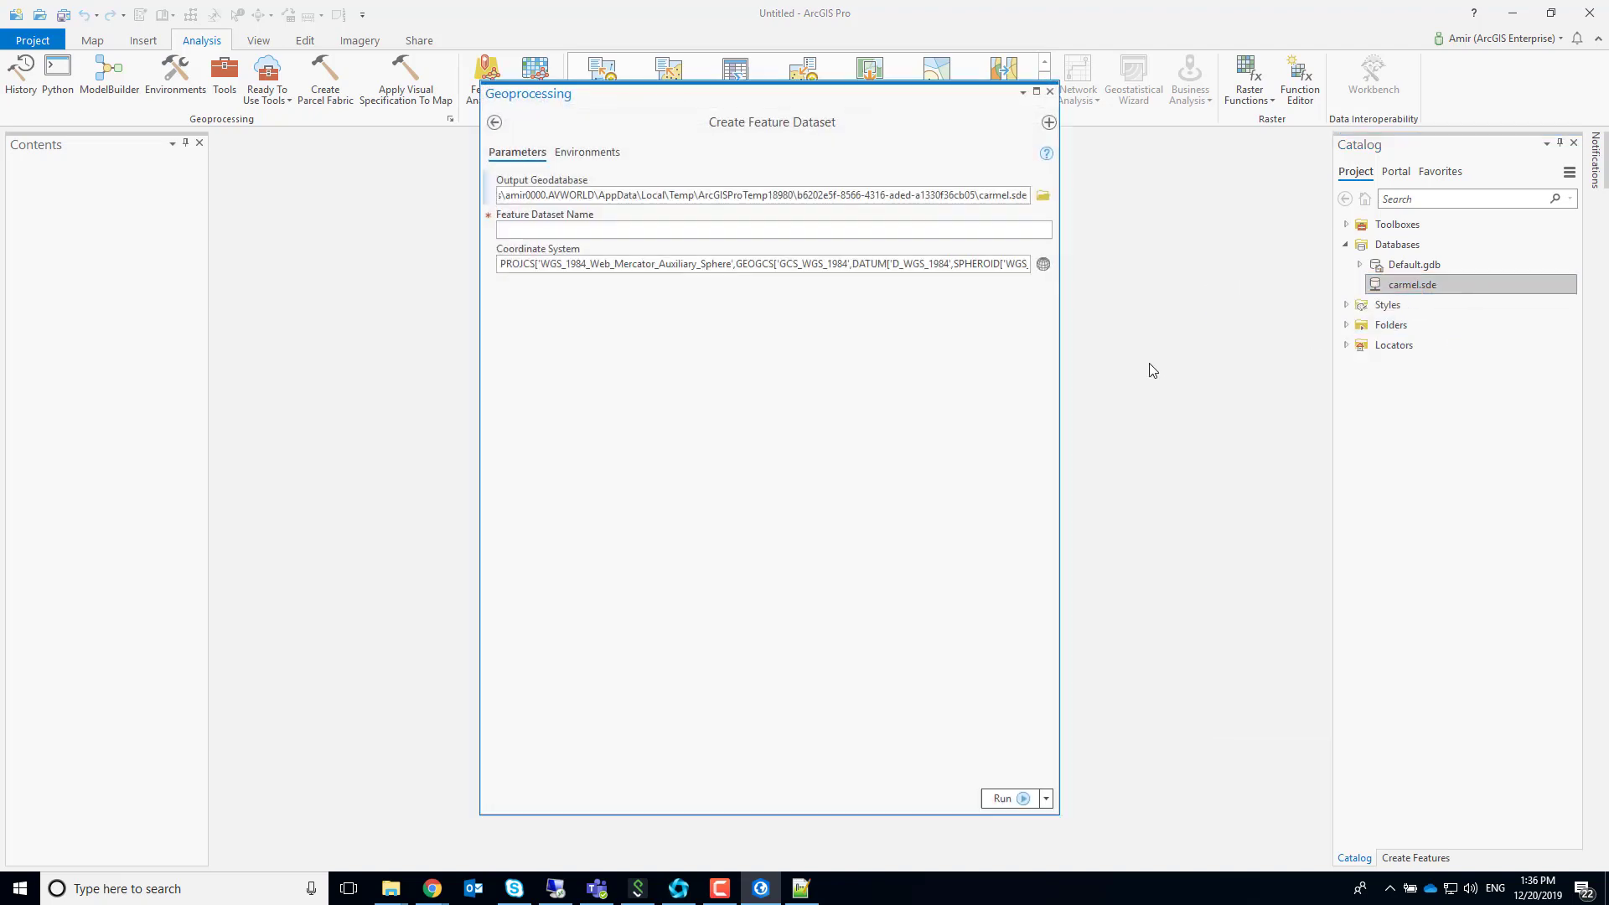
click(626, 232)
text(fds)
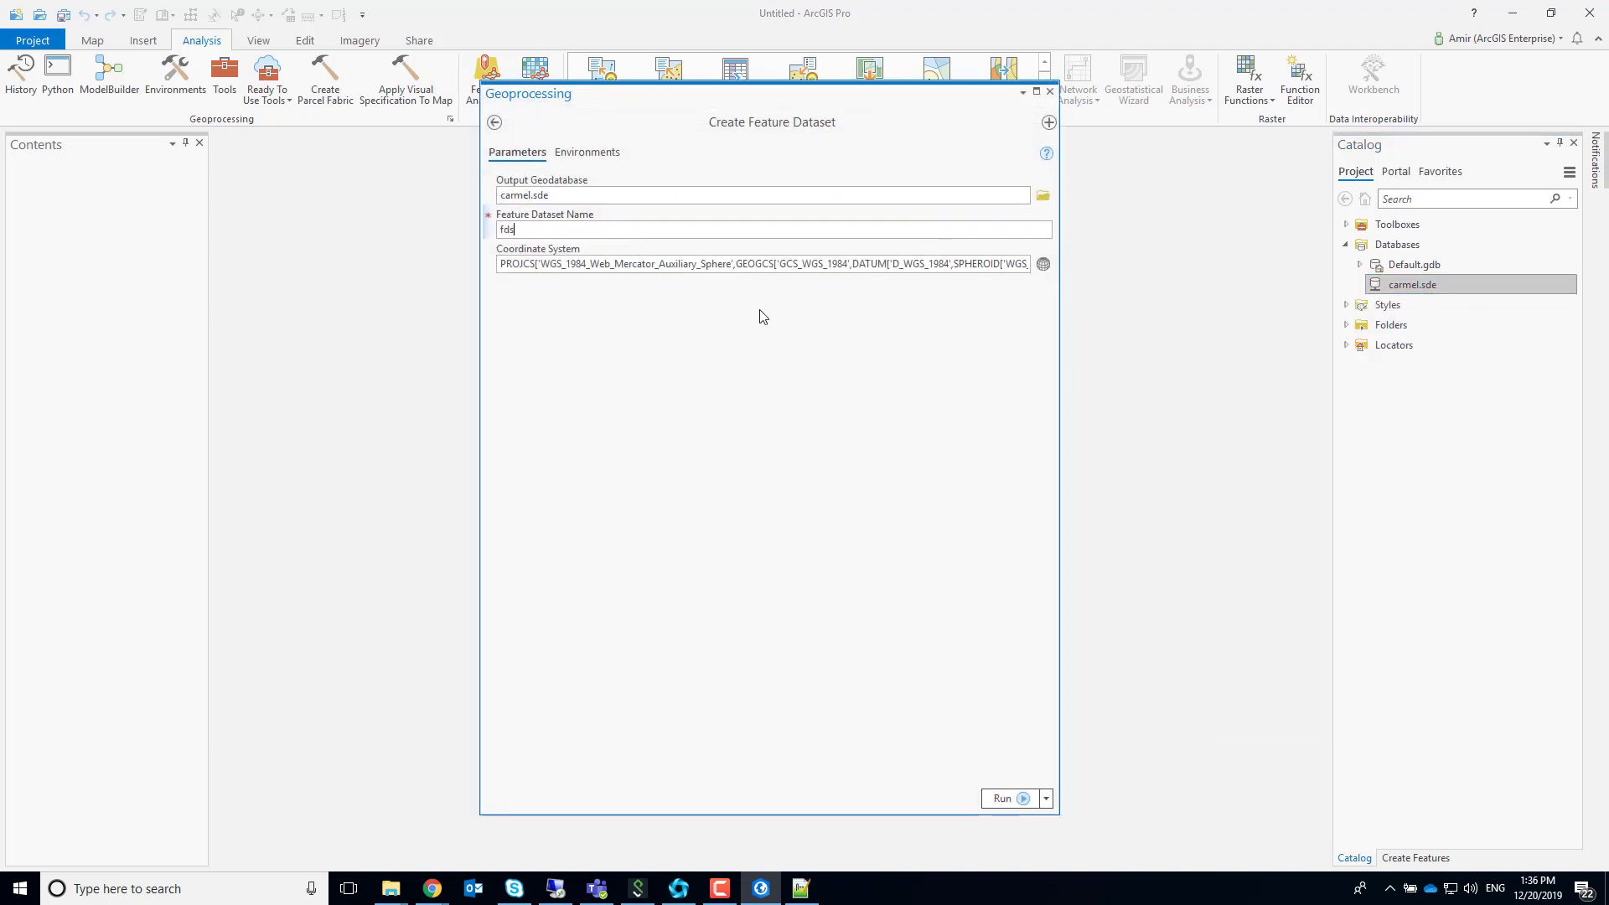
click(1022, 798)
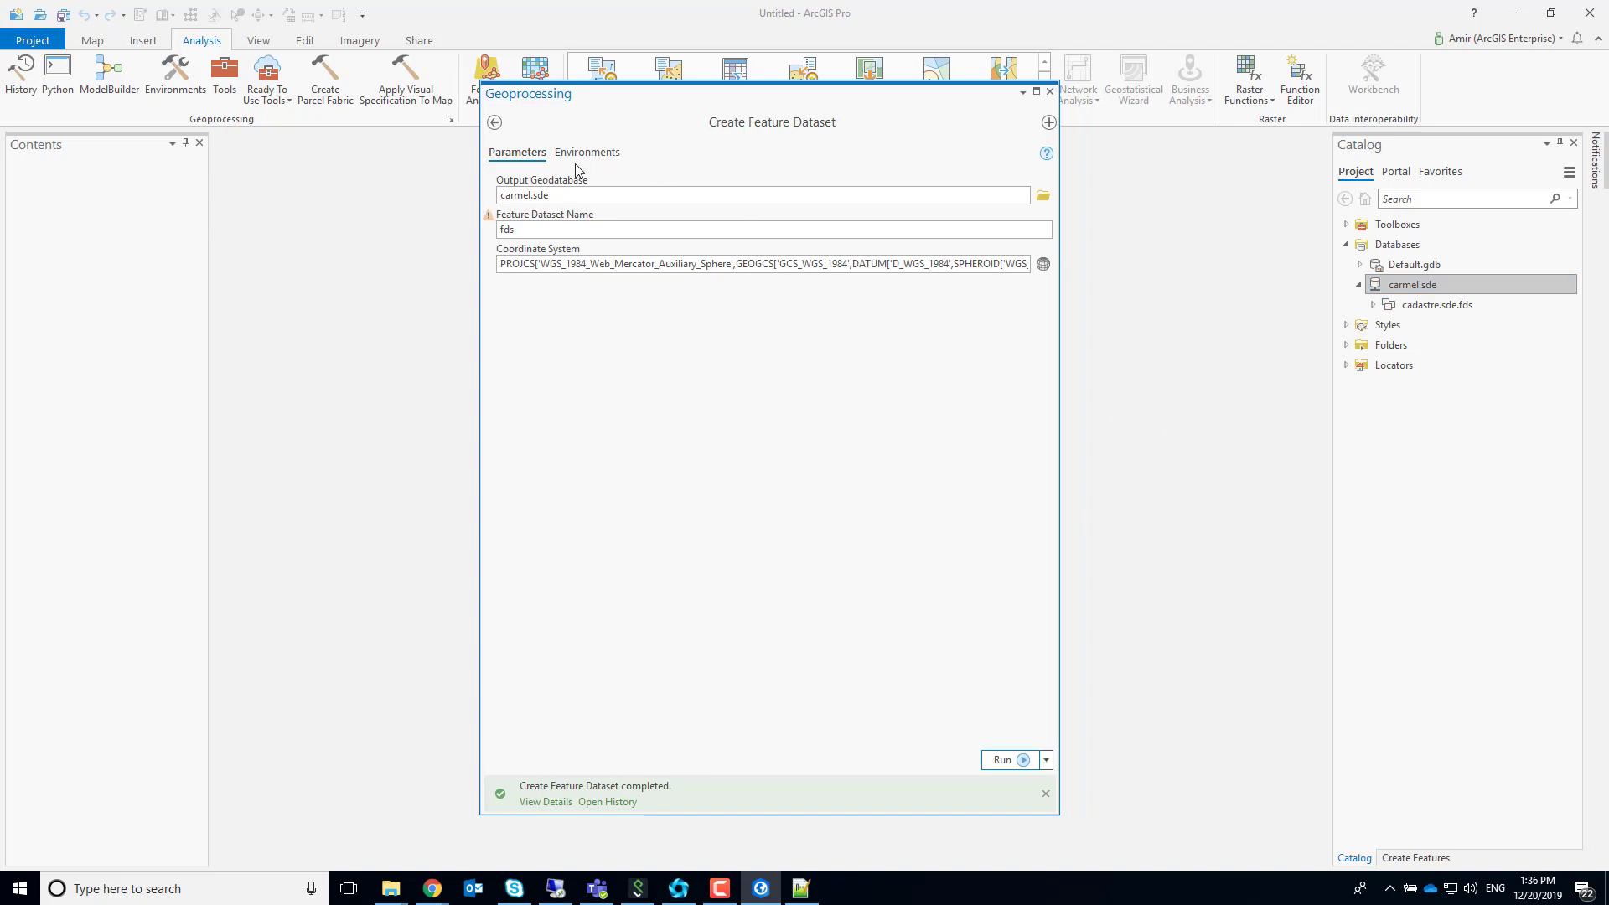
click(496, 124)
click(1405, 307)
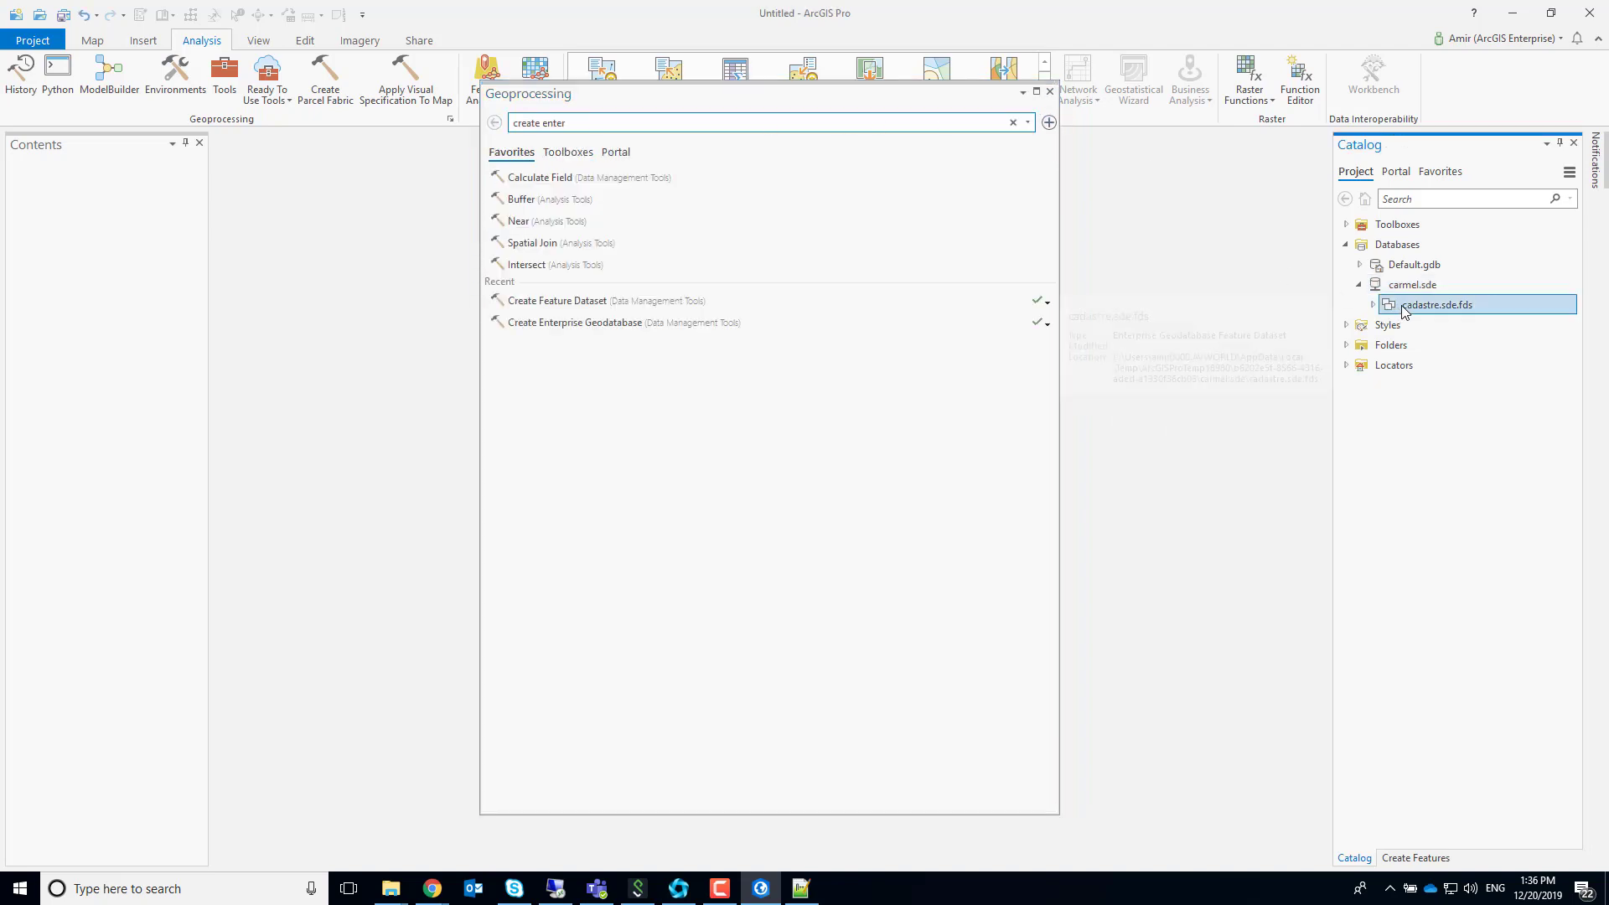
Delete the cadastre.sde.fds feature dataset and confirm the deletion.
right_click(1405, 309)
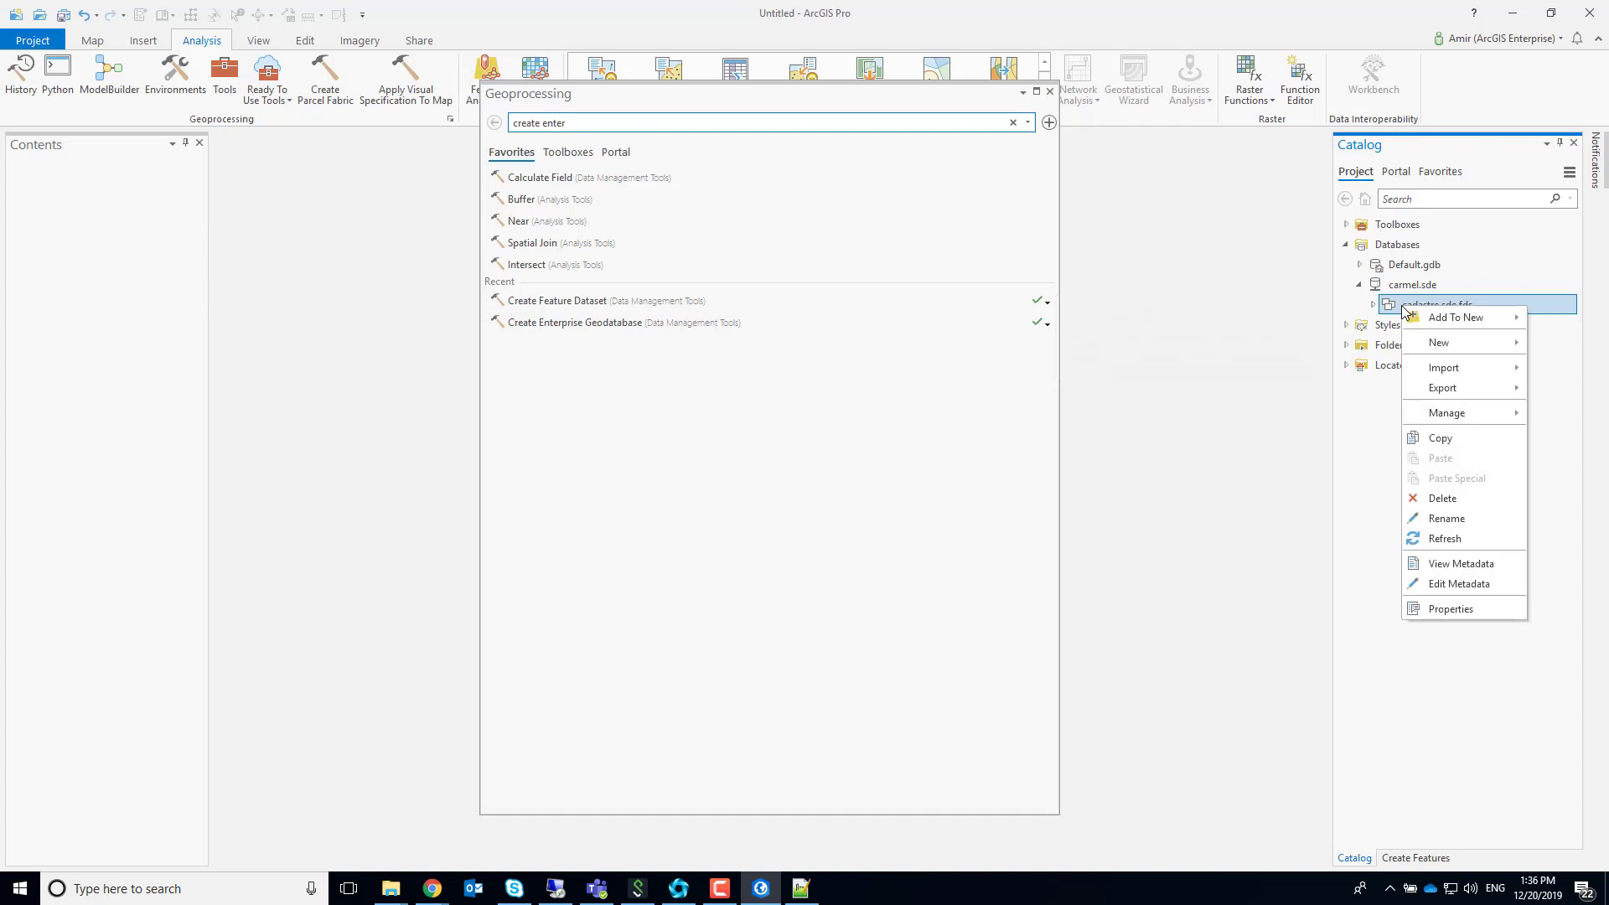
click(1436, 499)
click(876, 482)
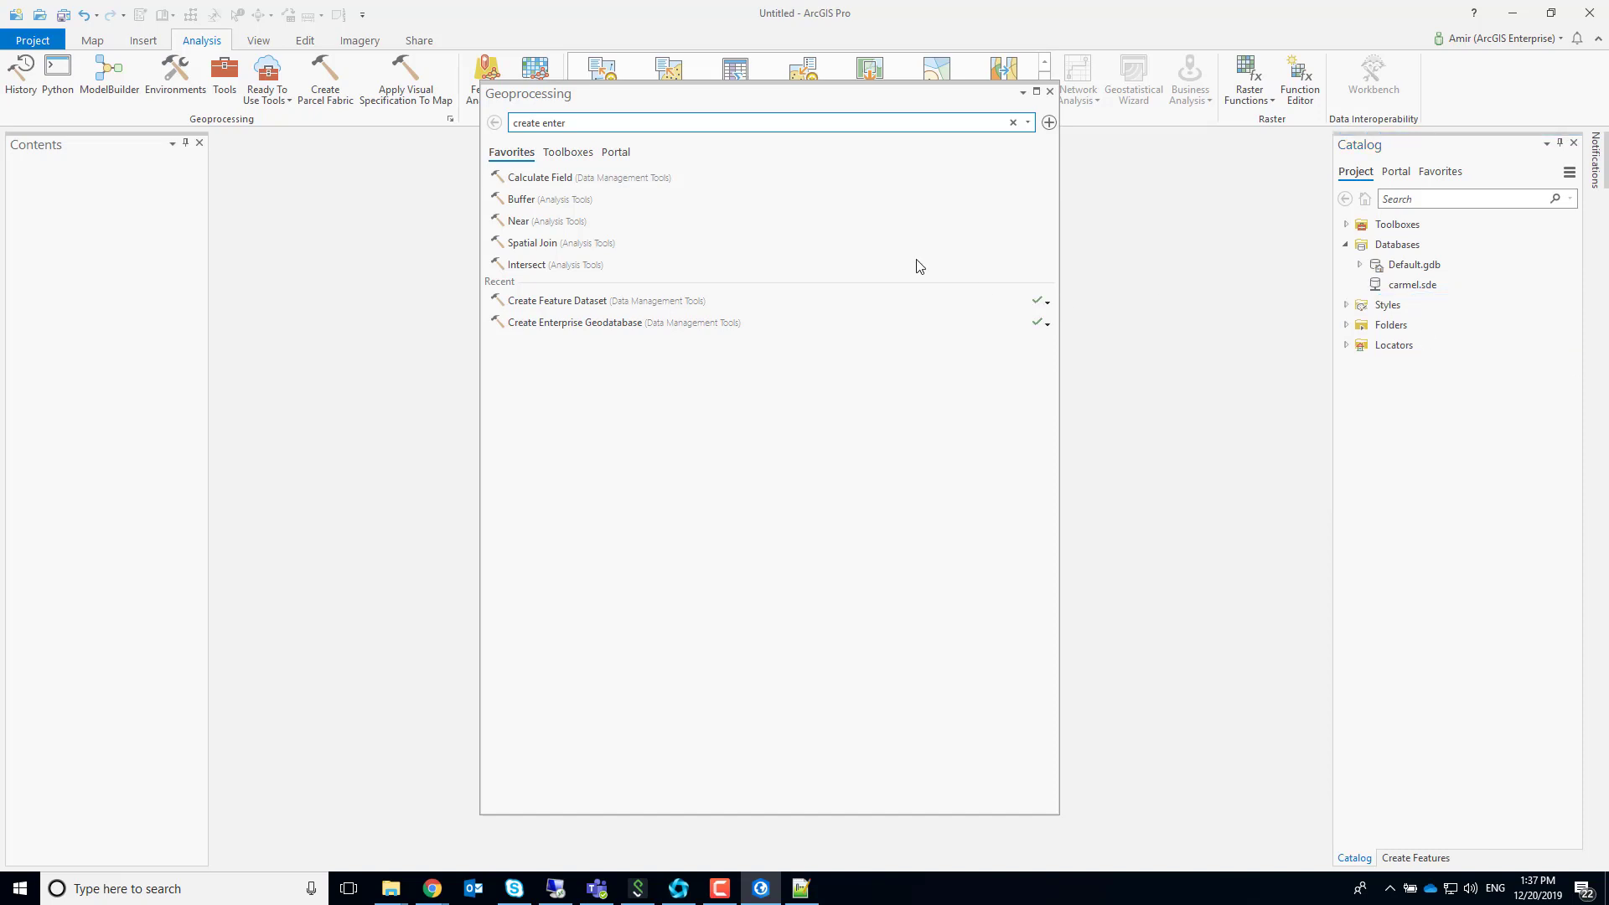
drag(632, 122, 501, 128)
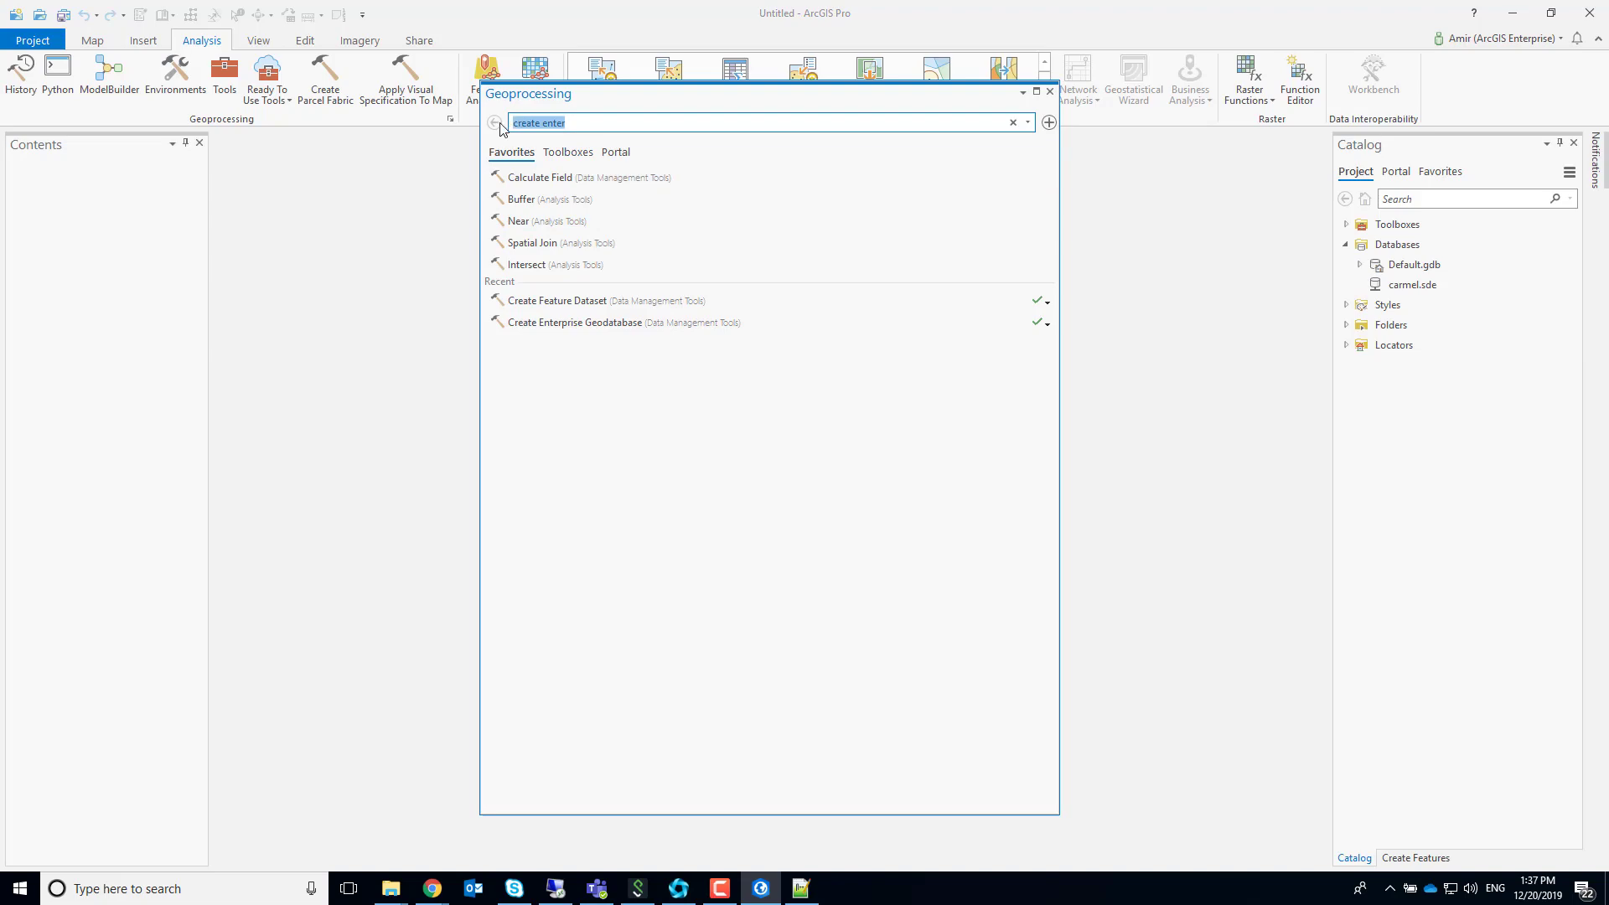
Use Create Database User on the carmel.sde connection to add user gis with a password.
text(user)
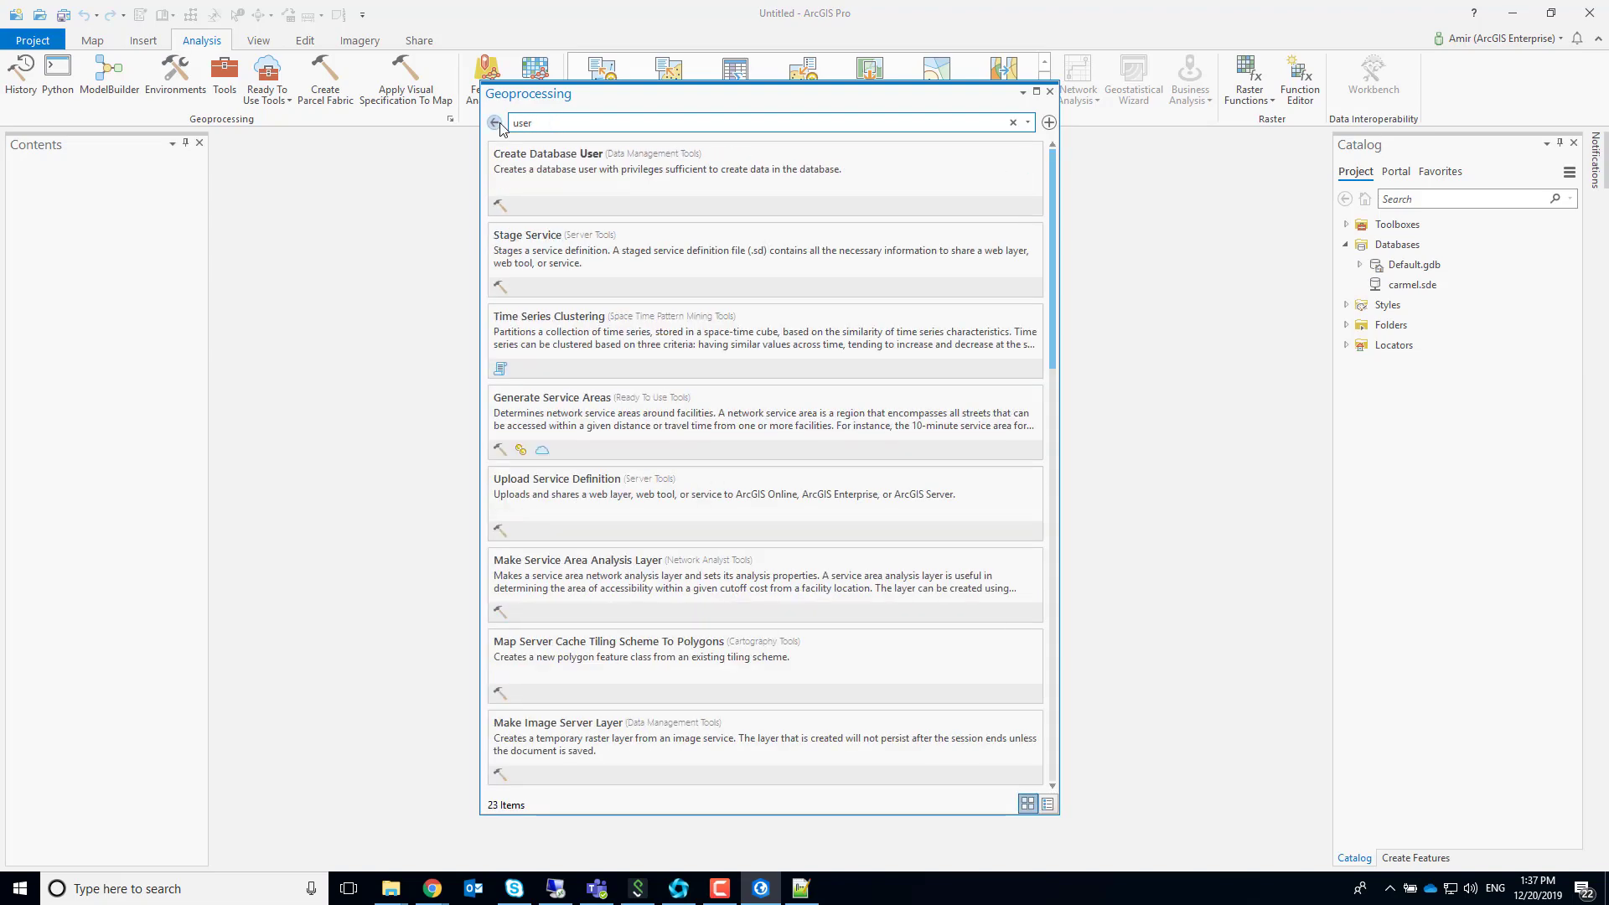
click(719, 208)
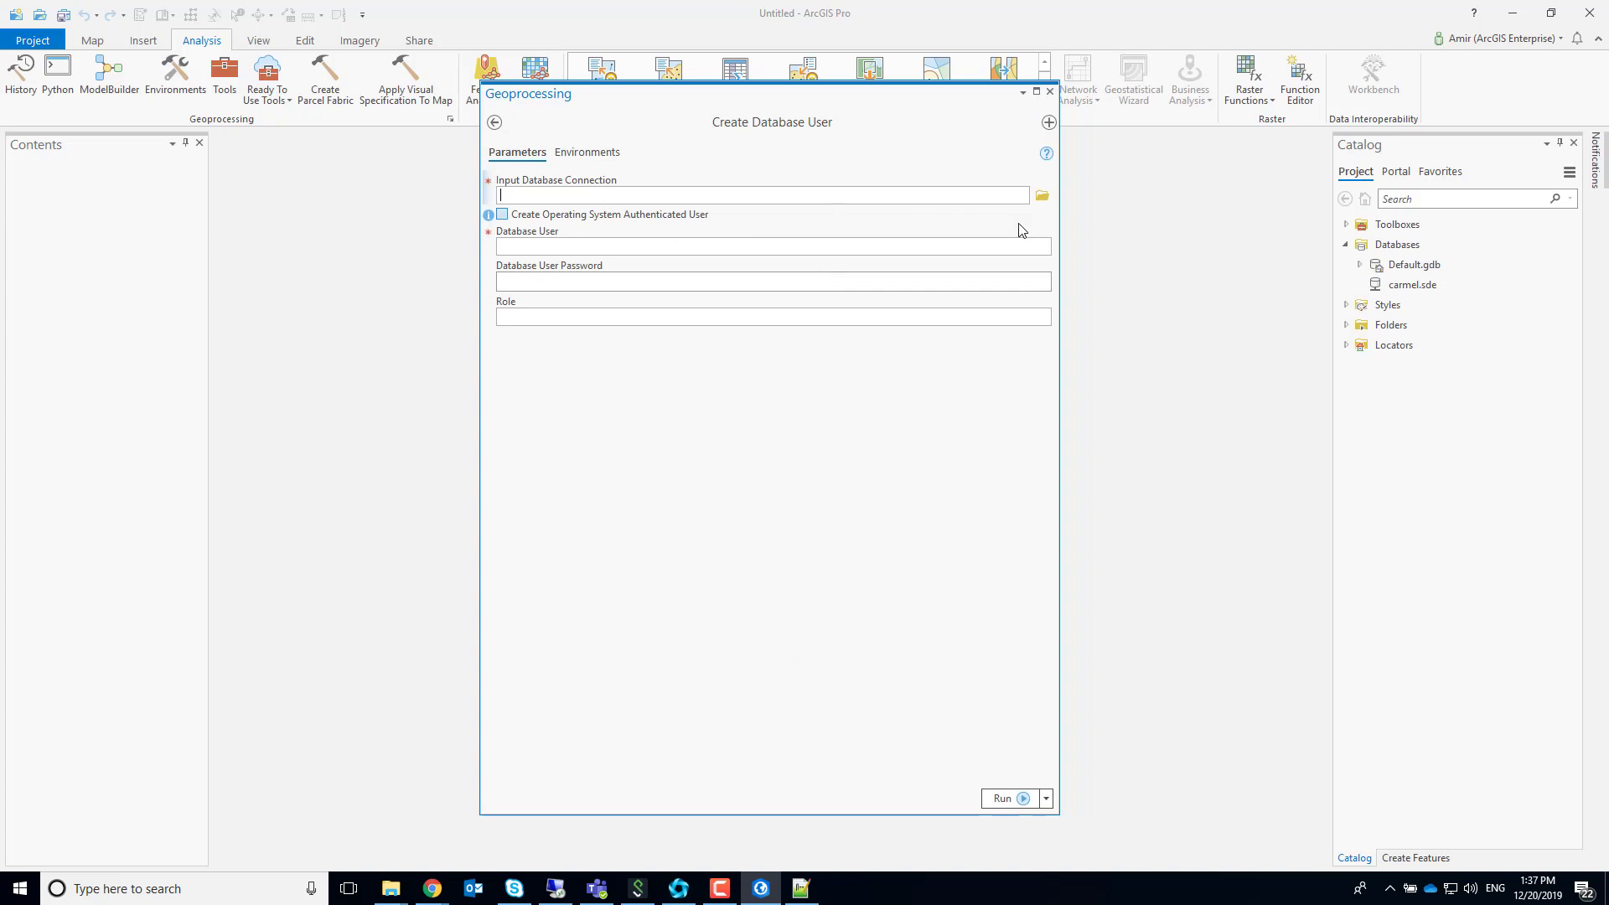
click(1042, 197)
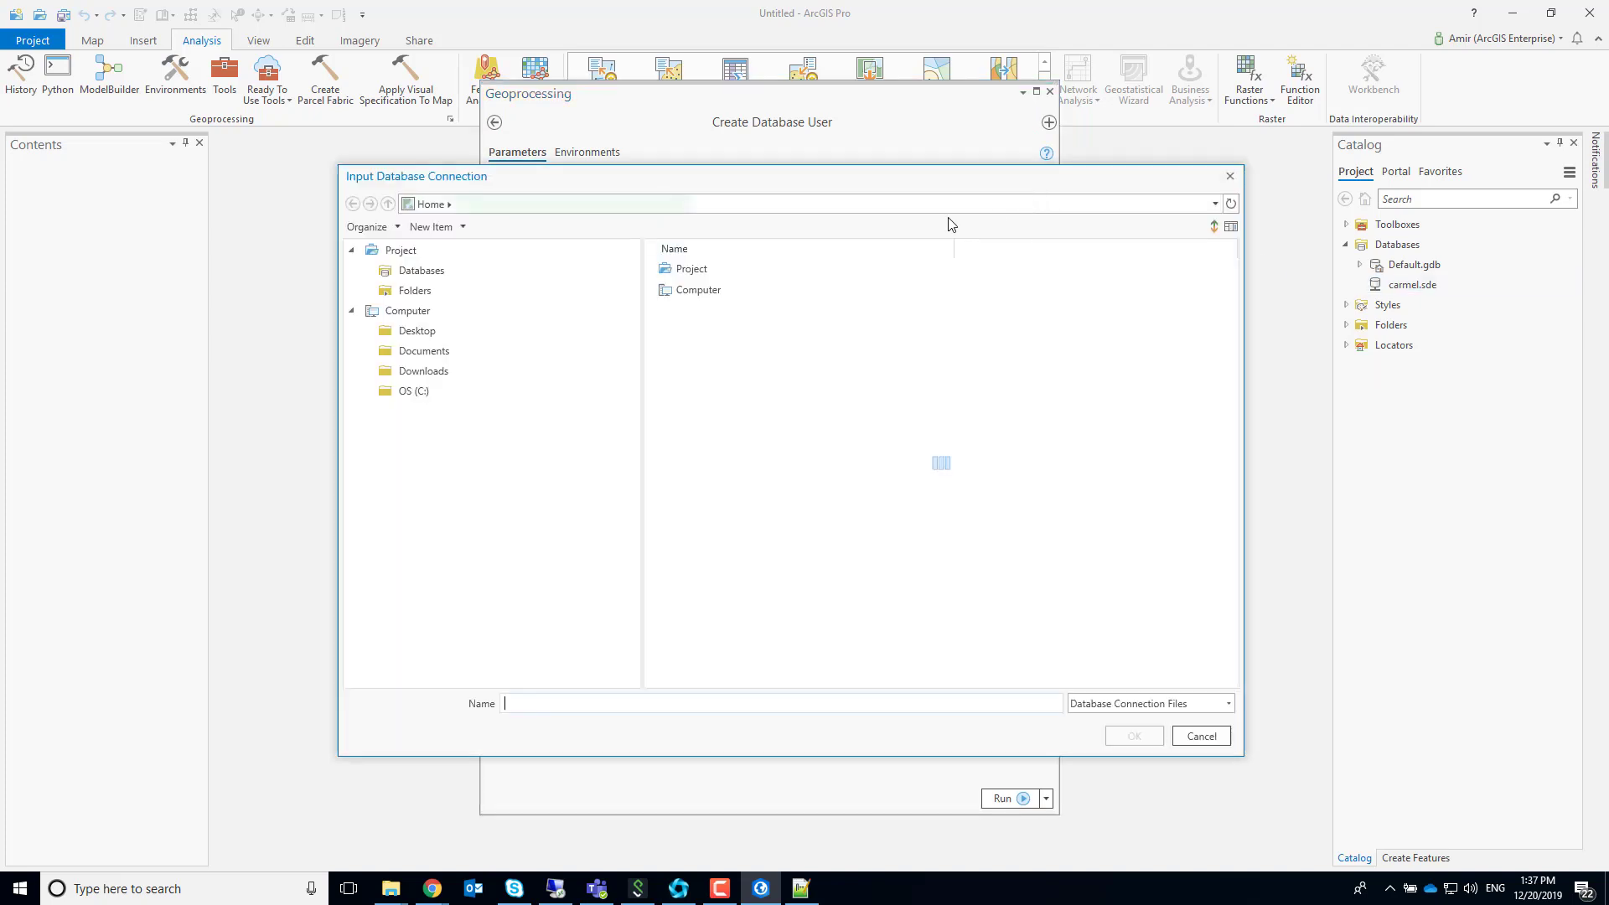
click(422, 271)
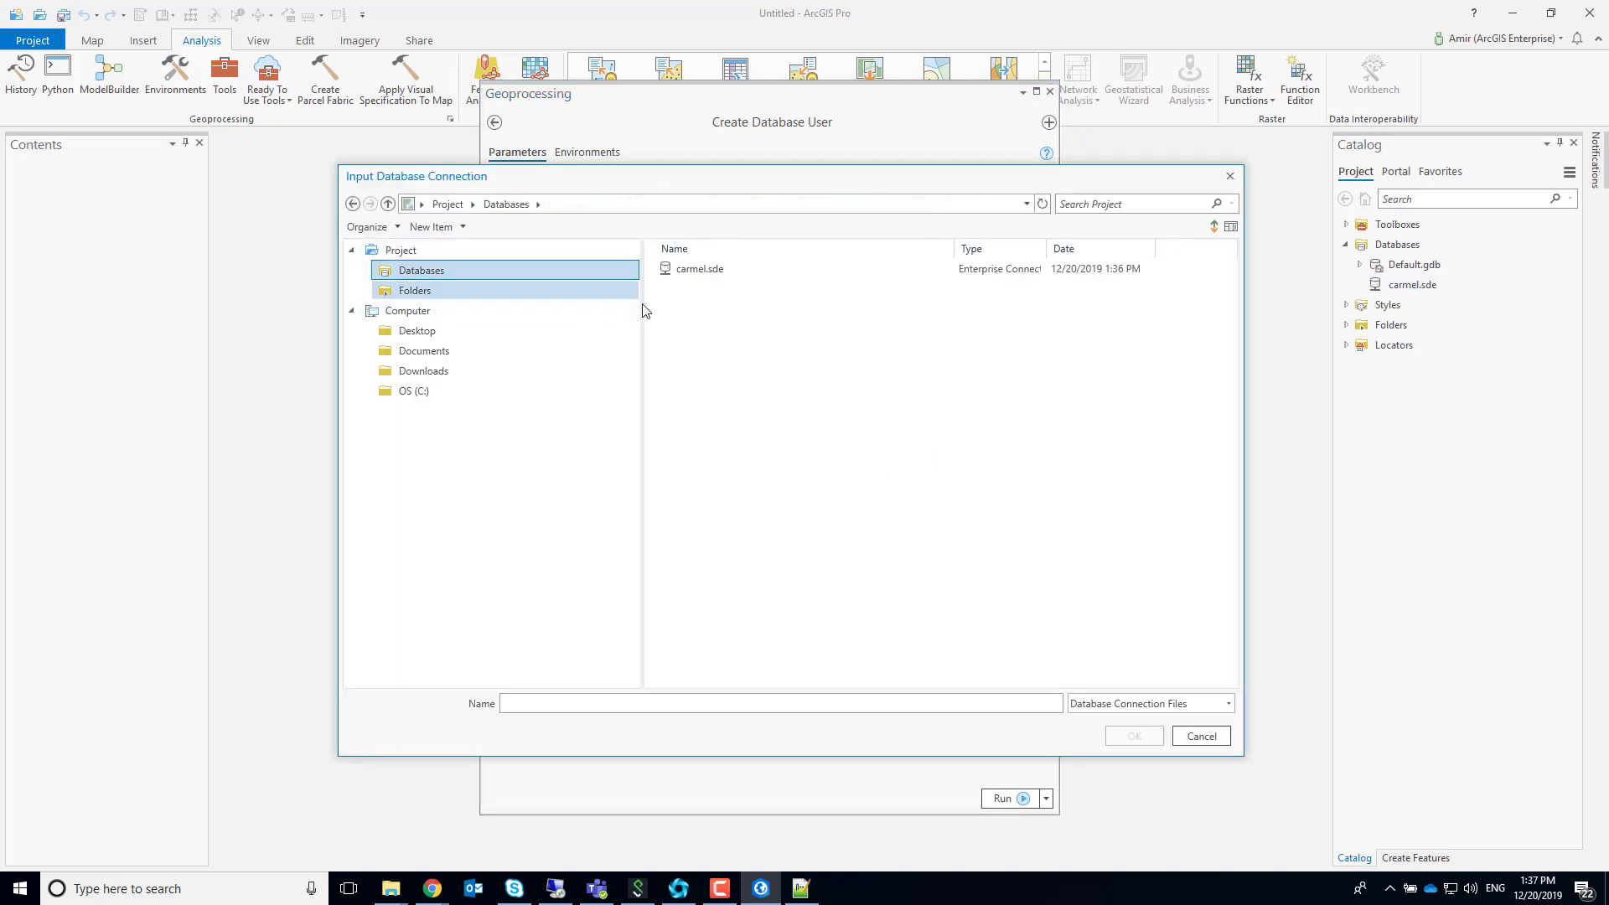
click(700, 269)
click(1134, 737)
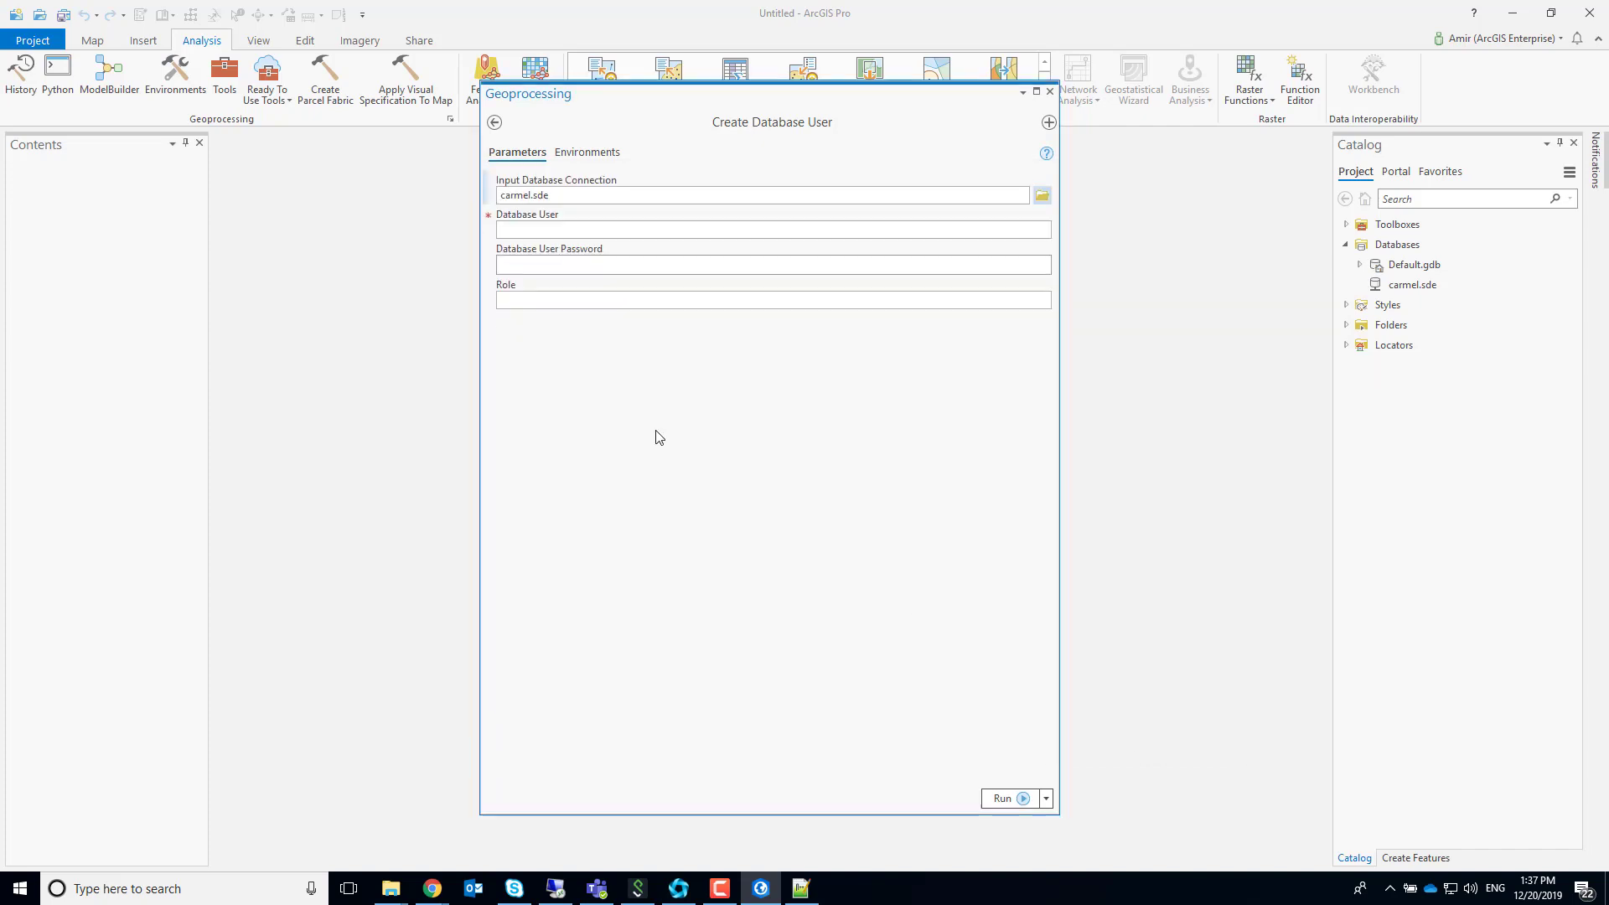
click(551, 230)
text(gis)
click(560, 269)
text(***)
click(1024, 801)
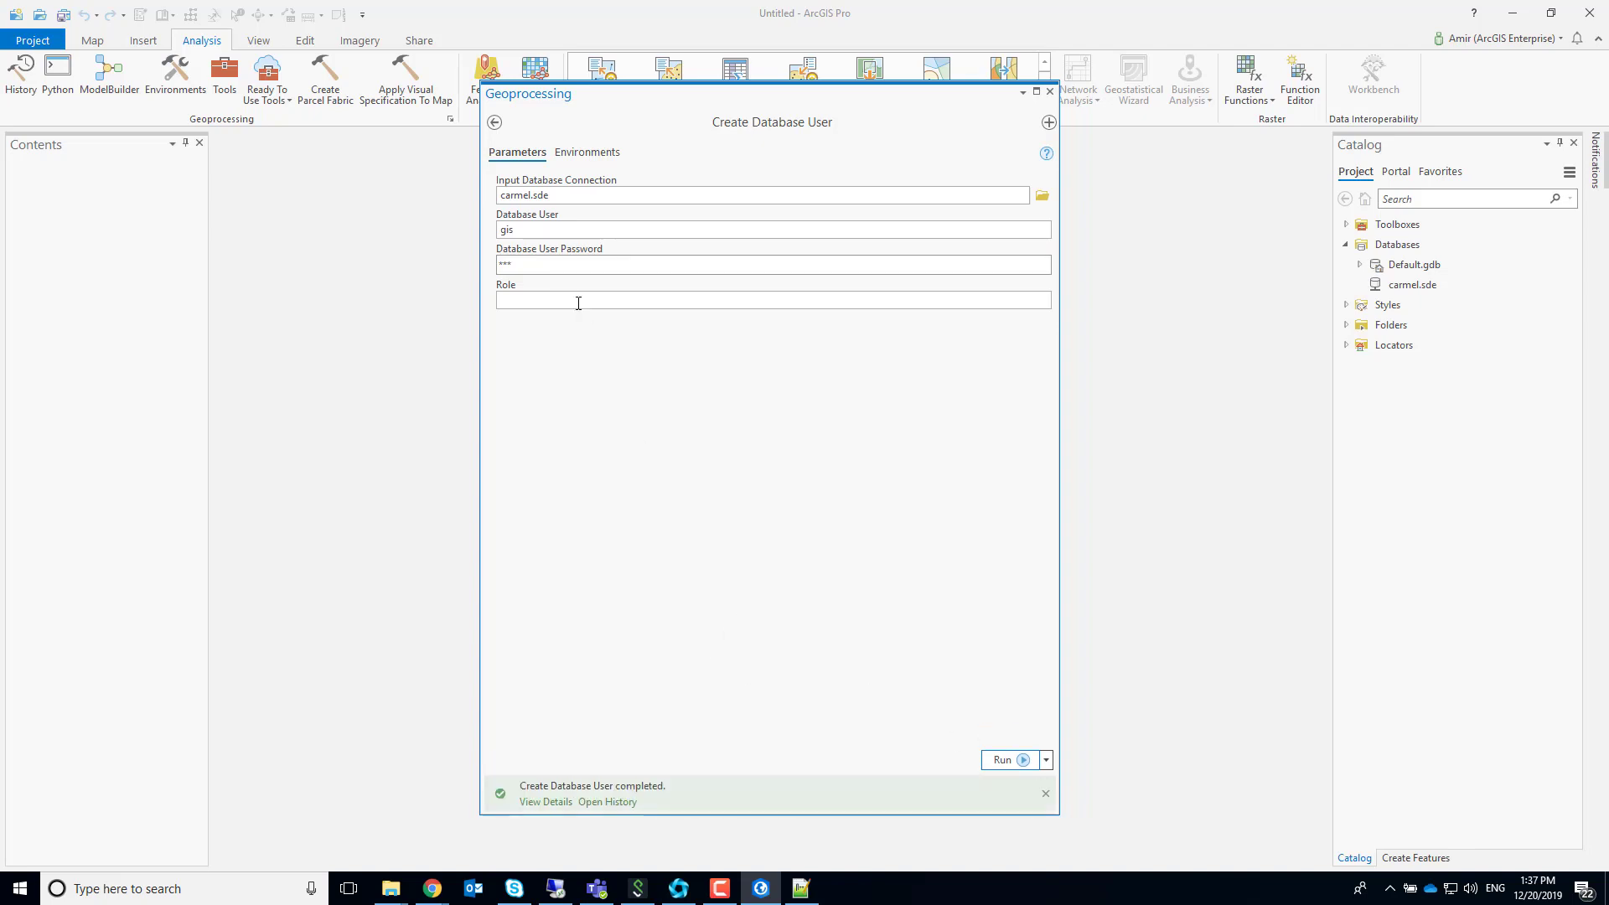
Add a second database user named map with its own password.
drag(553, 229, 493, 239)
text(map)
drag(540, 265, 490, 267)
text(***)
click(1003, 761)
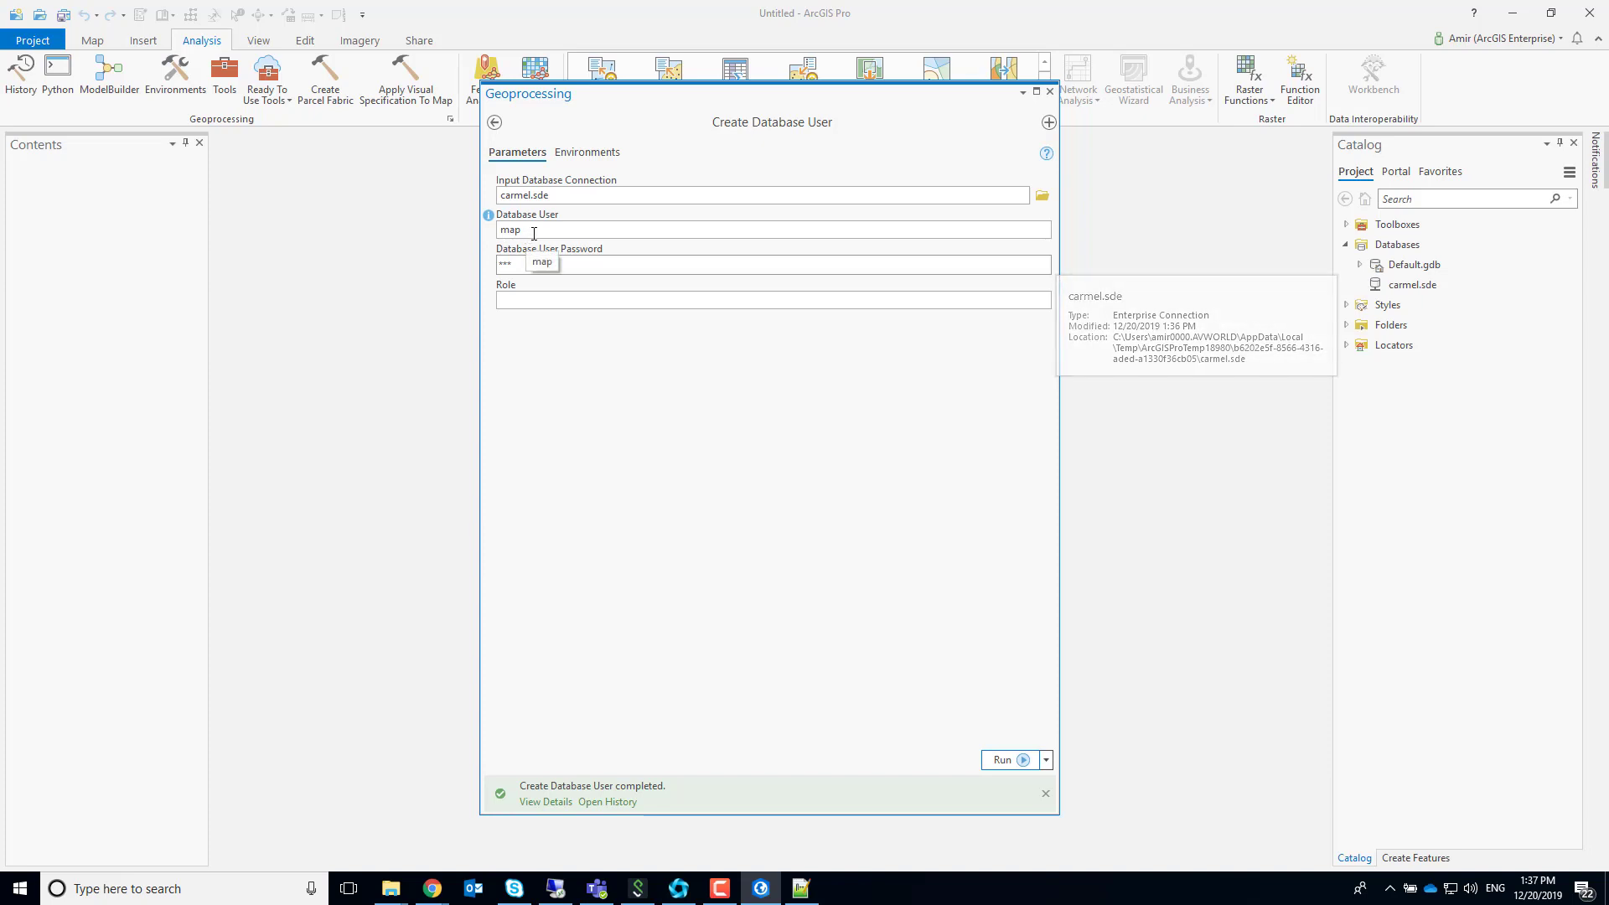
Change the carmel.sde connection to log in as gis, saving the password, on database cadastre.
click(1050, 92)
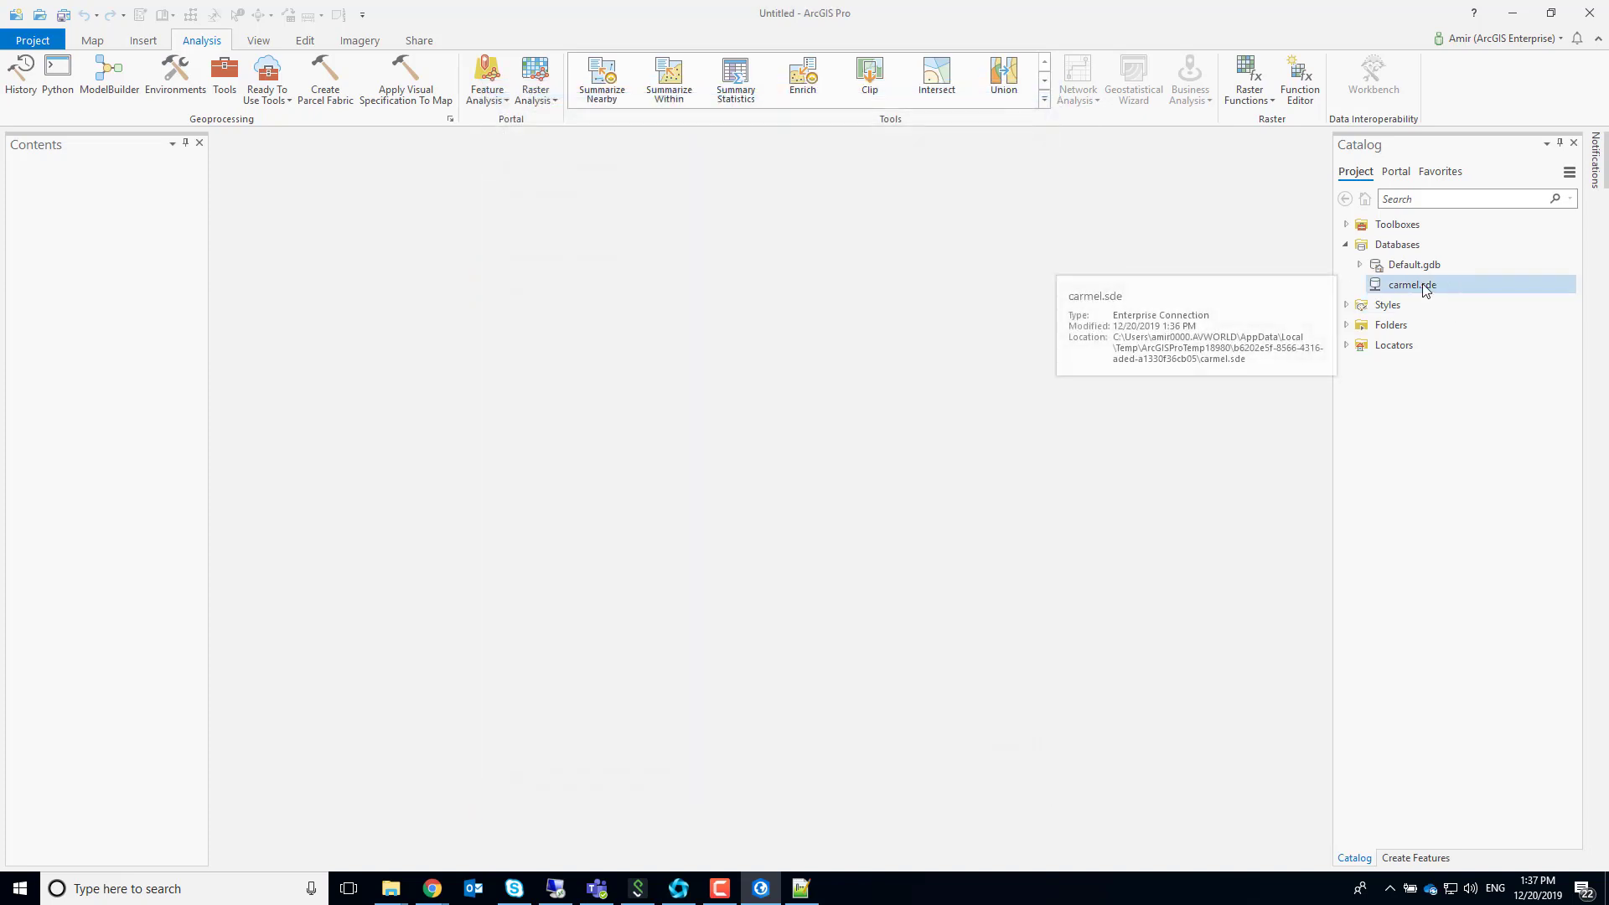
right_click(1425, 289)
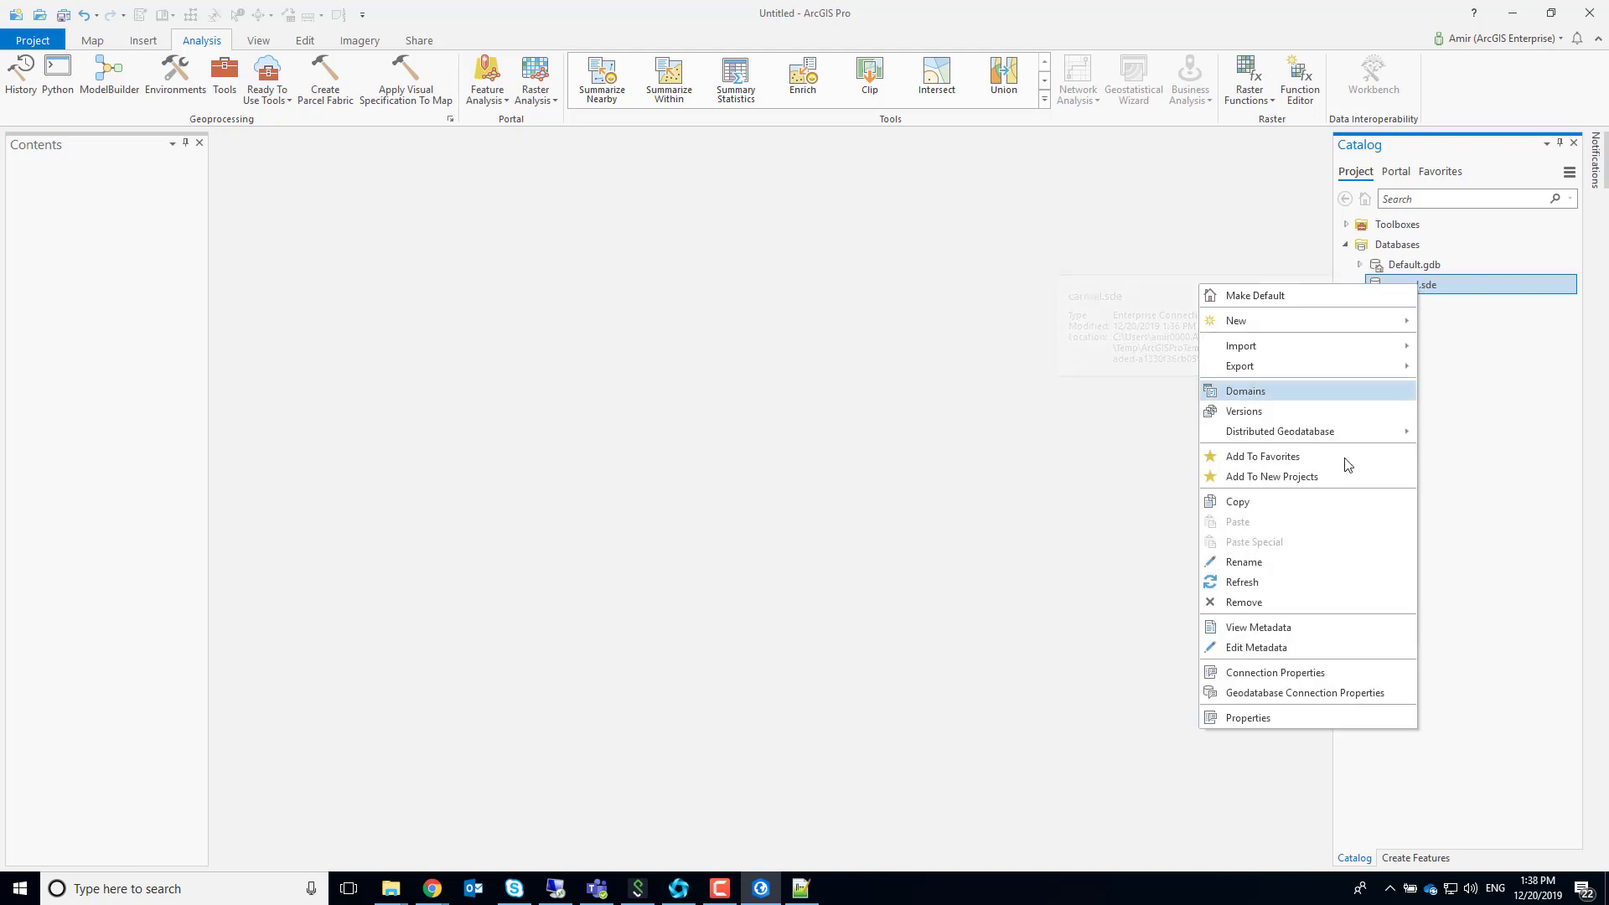
click(1313, 674)
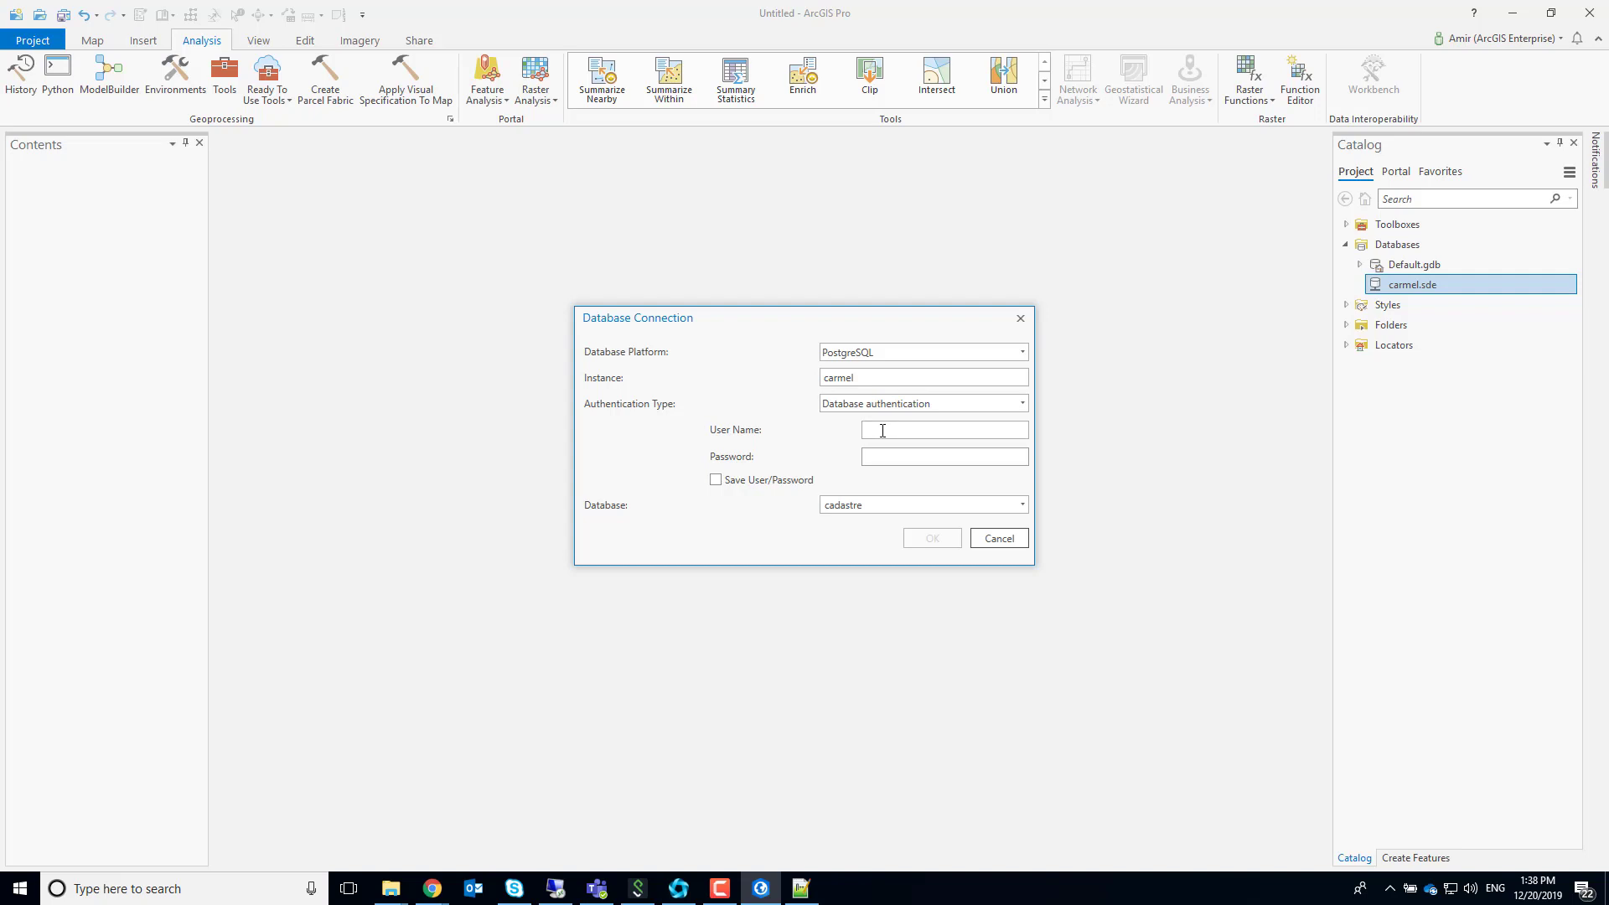
text(gis)
key(Tab)
text(***)
click(715, 480)
click(1023, 504)
click(906, 533)
click(930, 538)
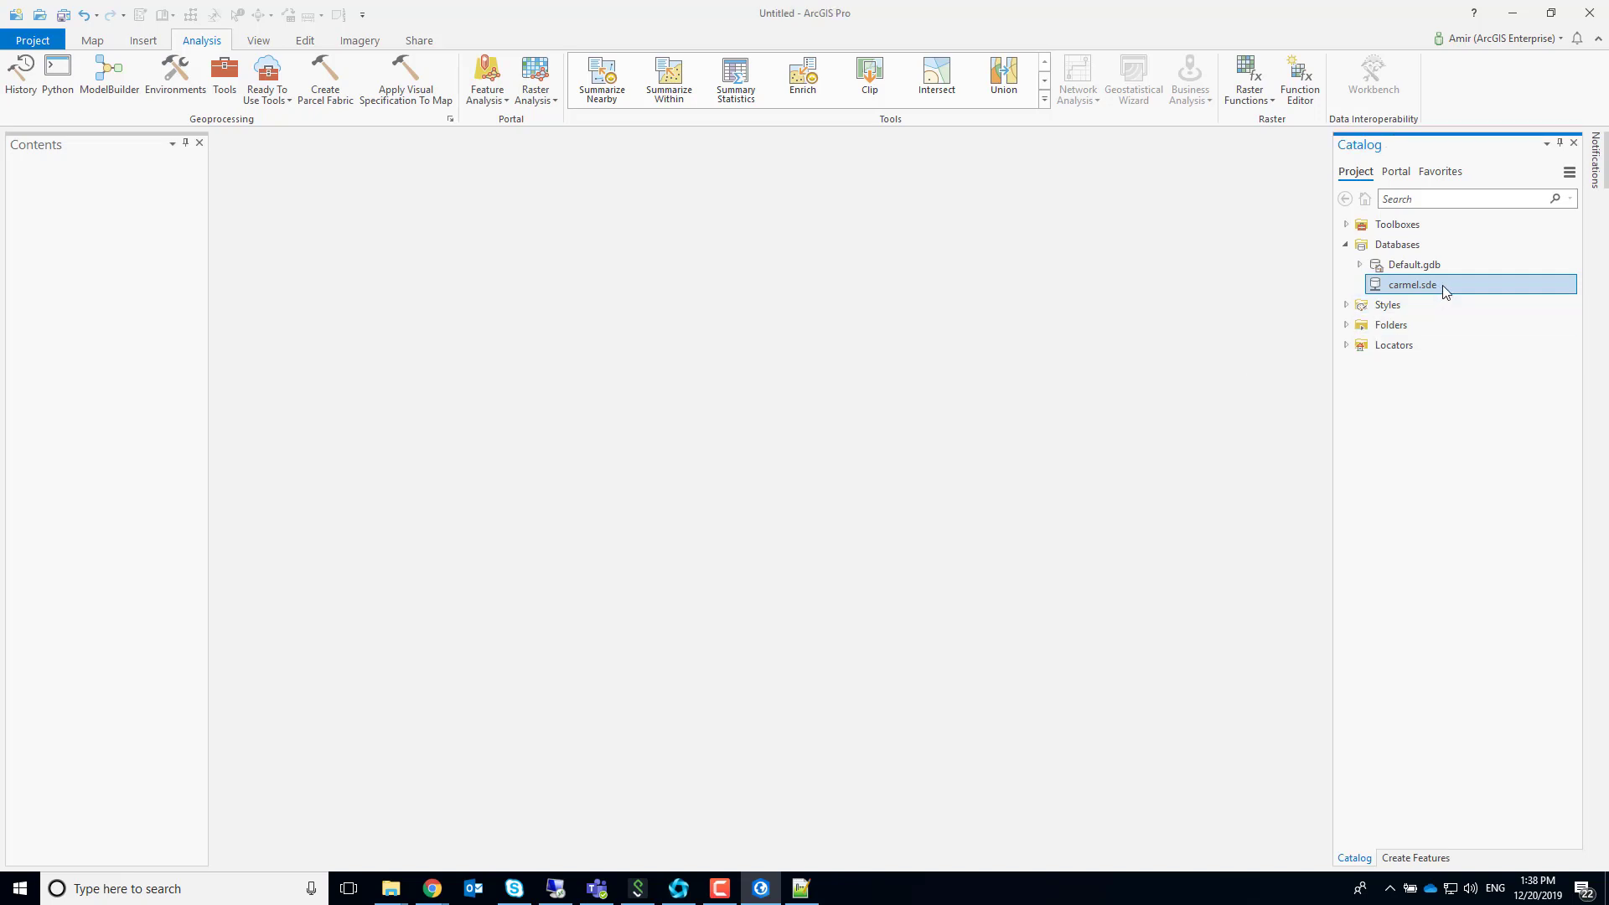
Rename the connection to 'carmel.sde as gis.sde'.
key(F2)
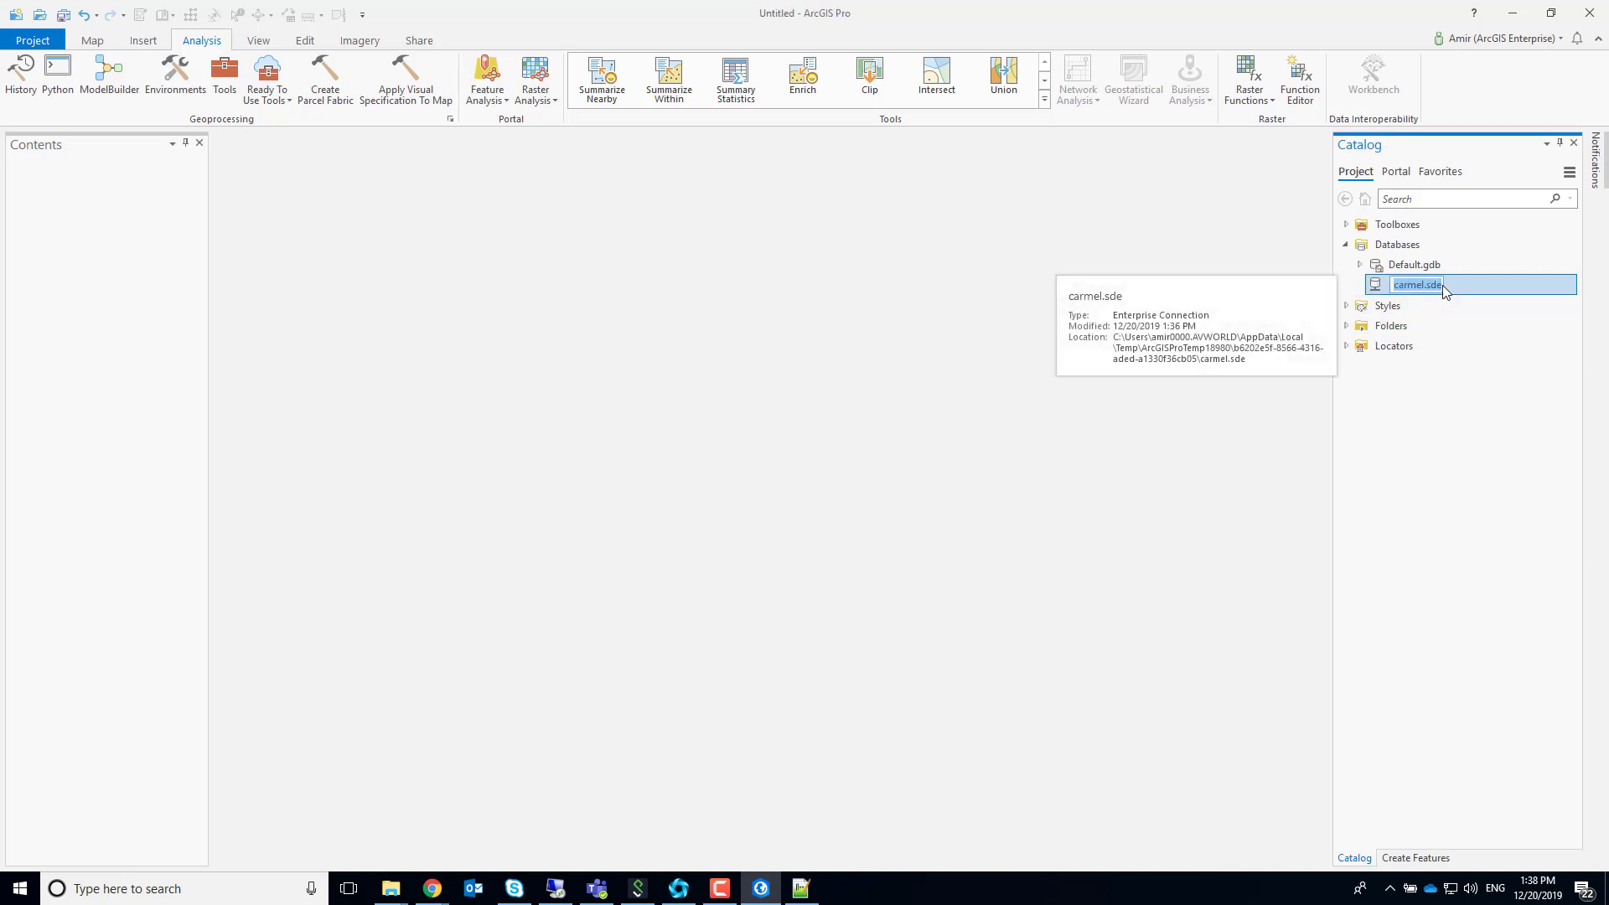
key(Right)
text(as gis)
key(Return)
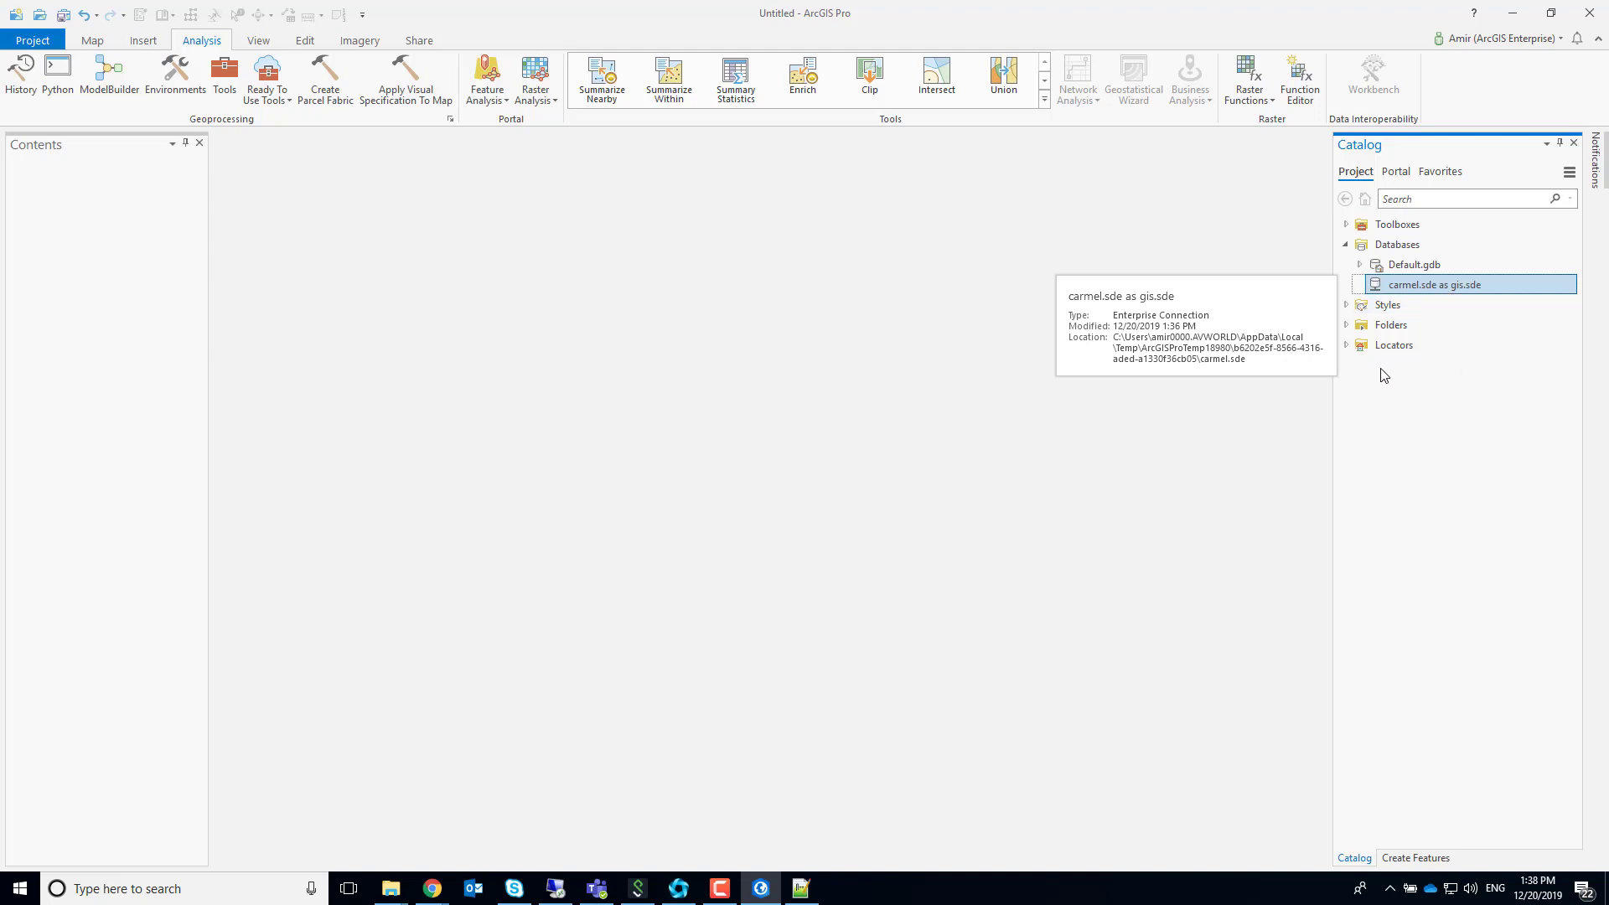
Run Create Feature Dataset on the gis connection with the name FDS.
right_click(1449, 286)
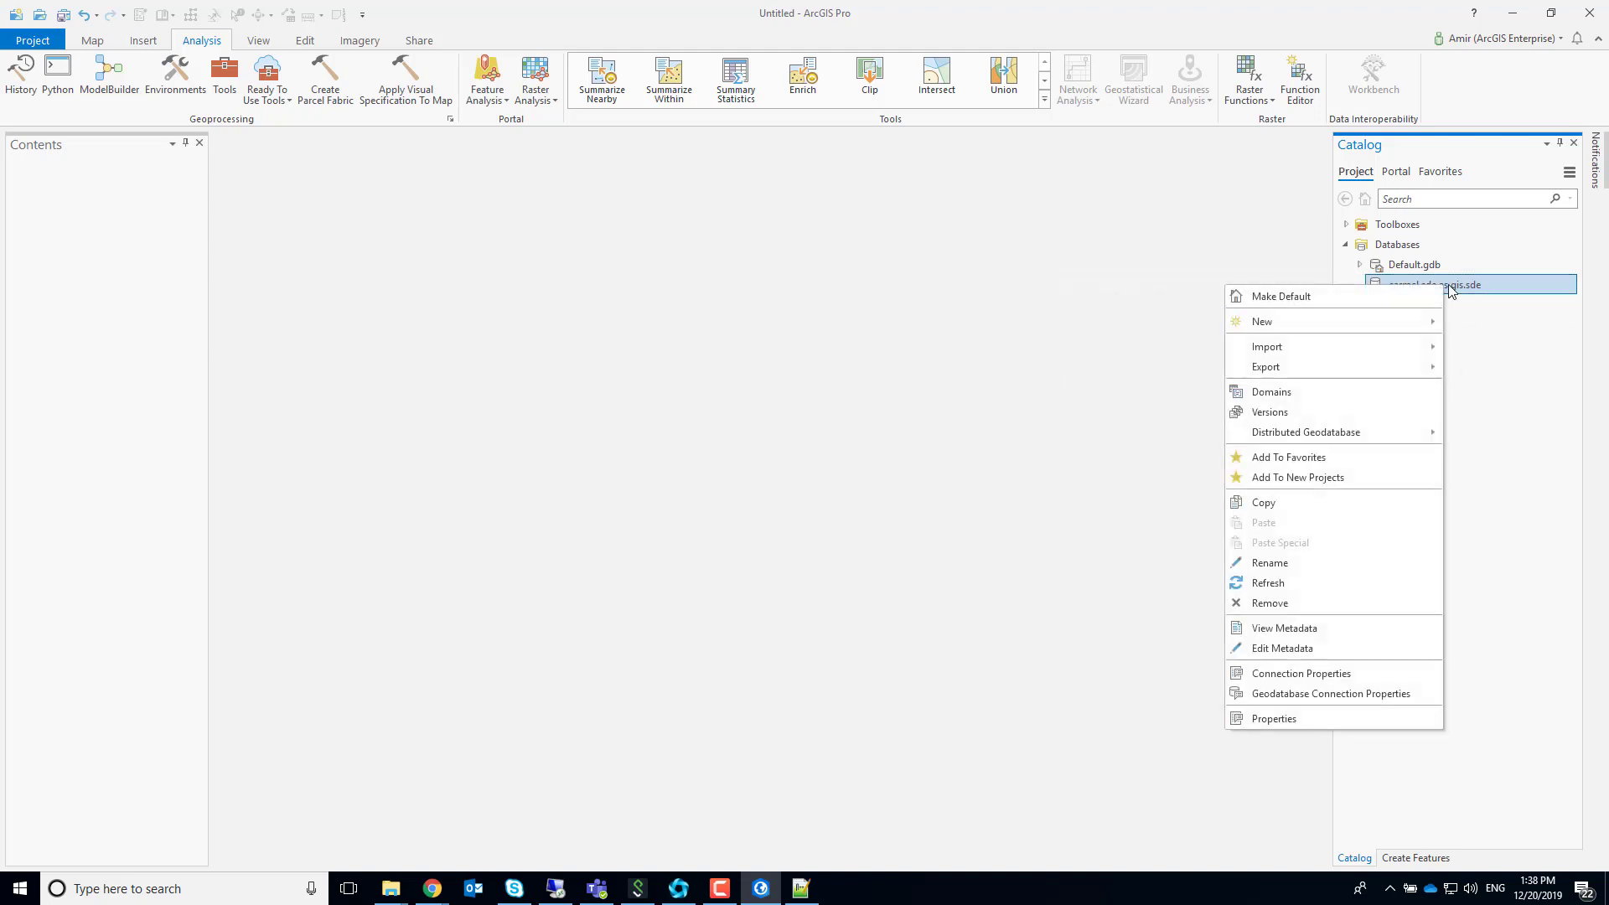
mouse_move(1298, 331)
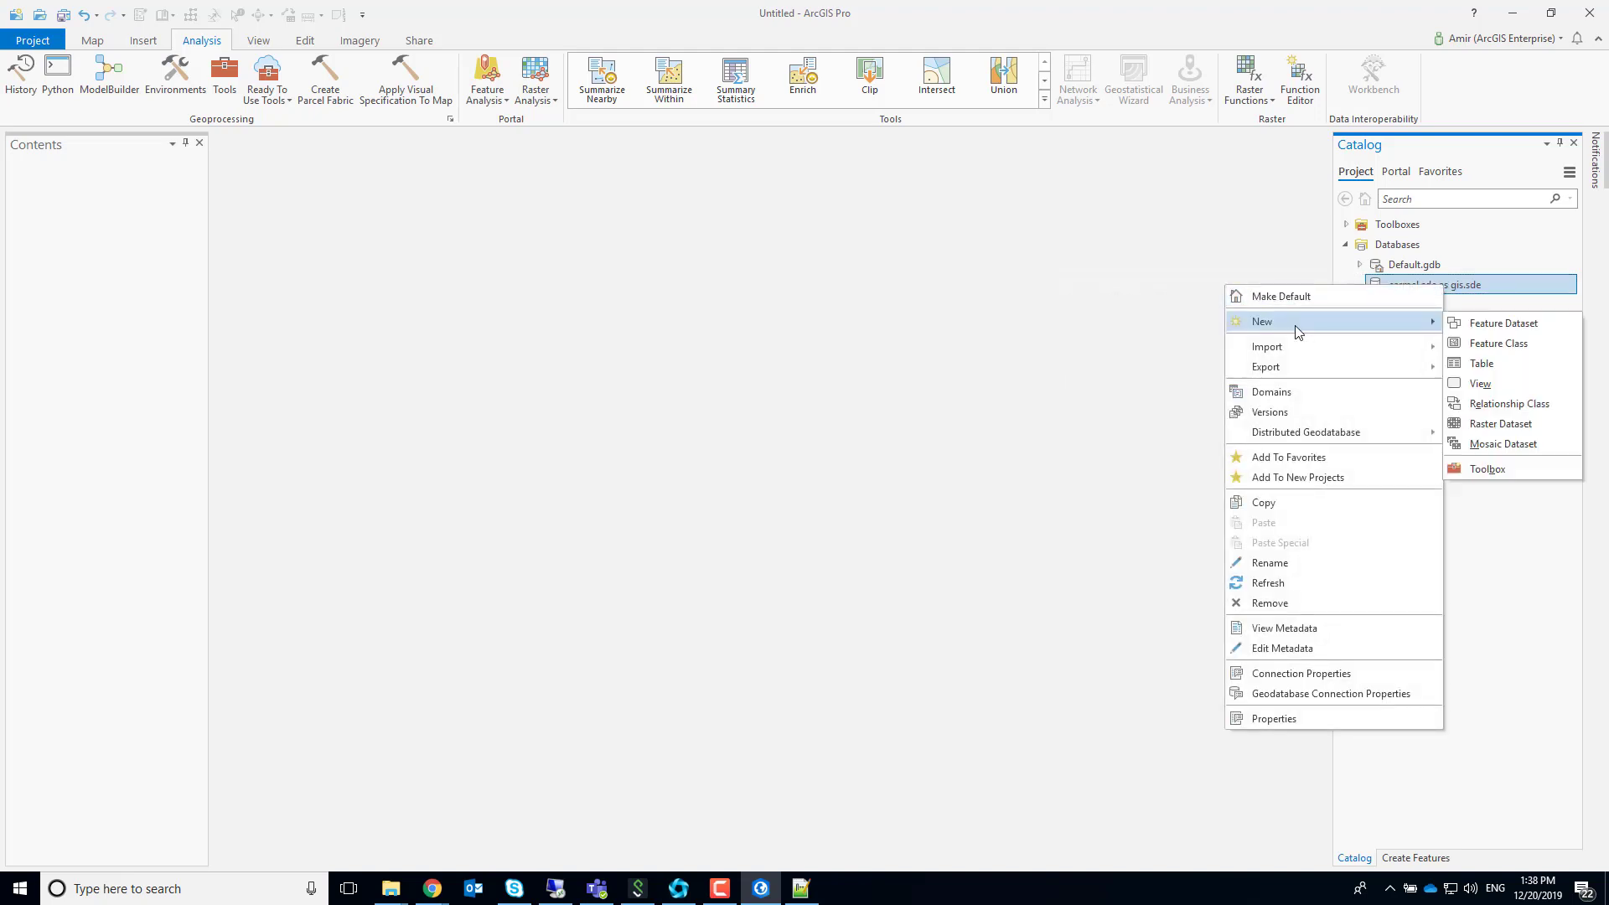
click(1490, 325)
click(678, 225)
text(FDS)
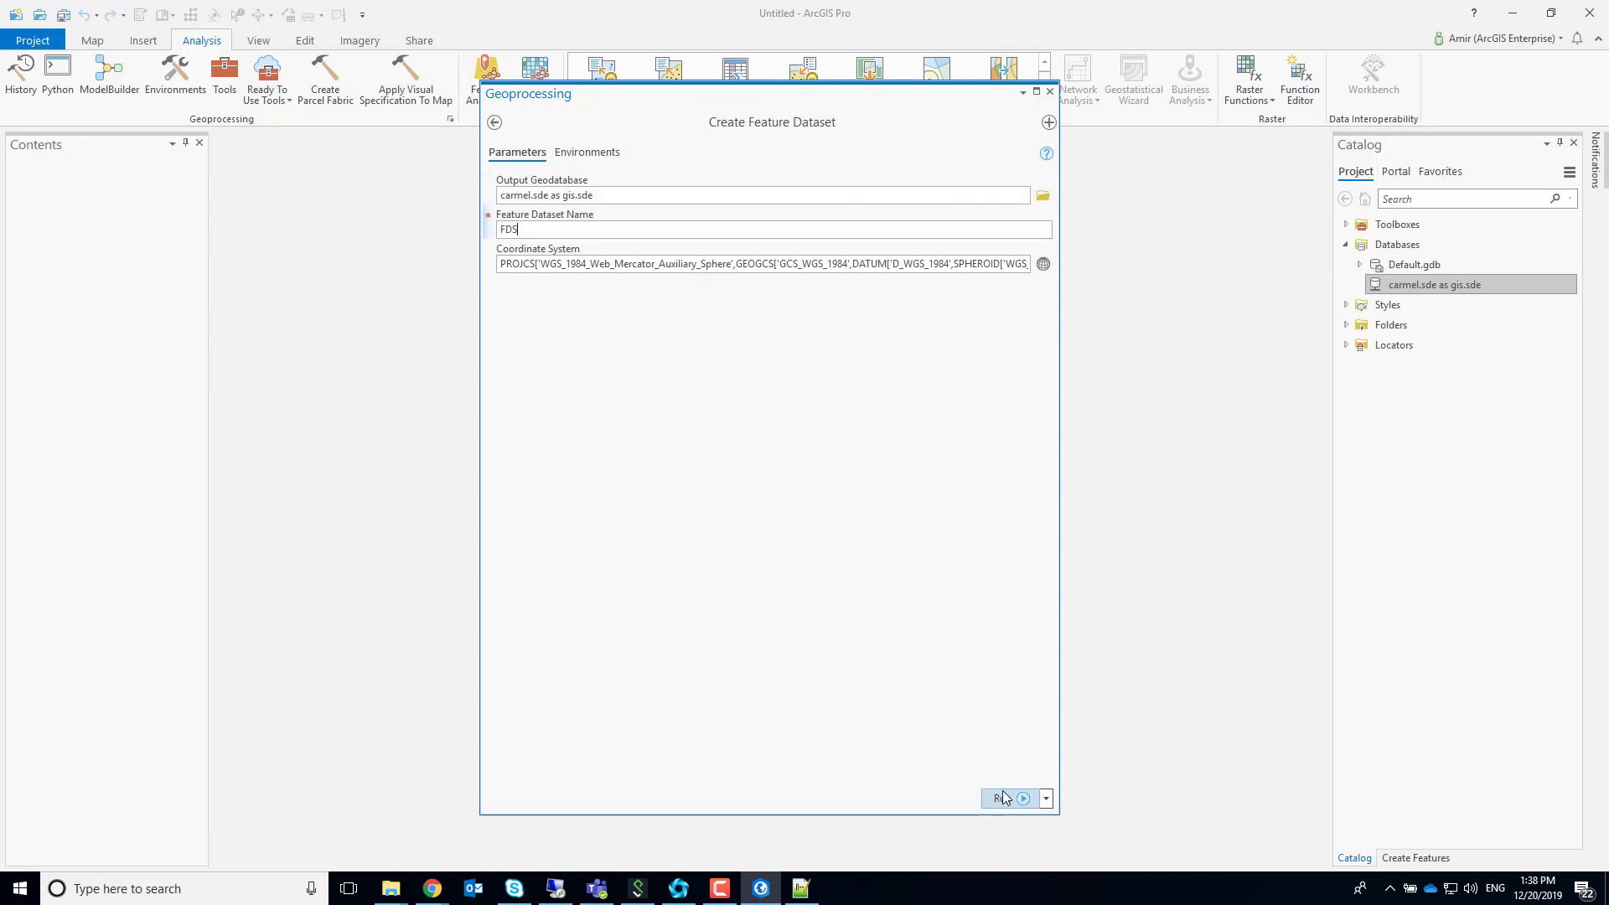
click(1003, 793)
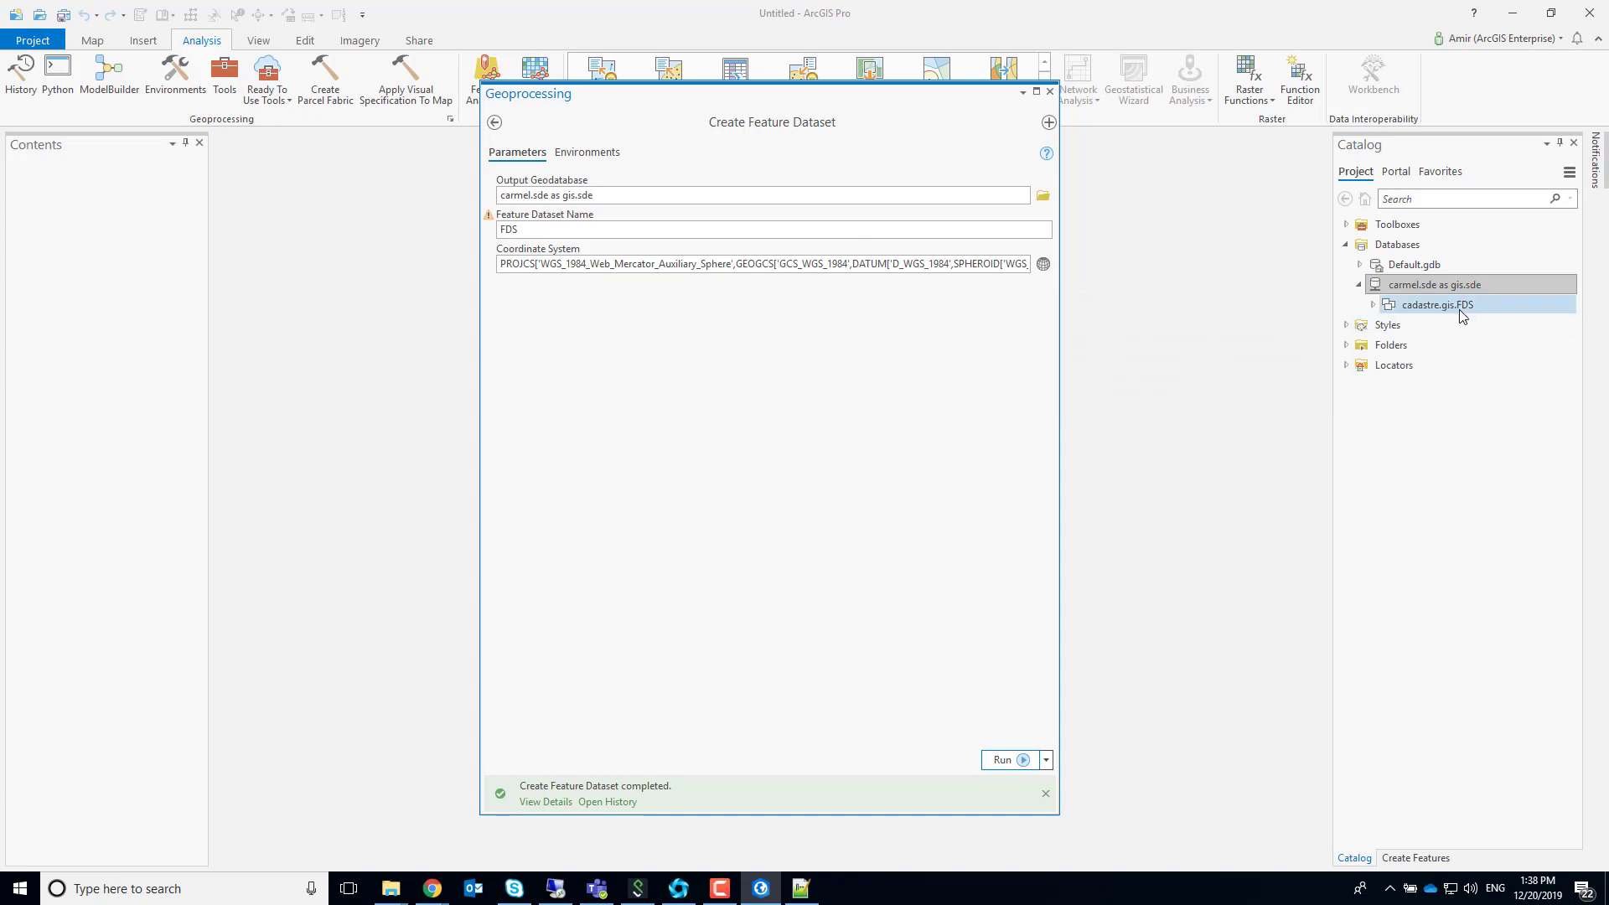
mouse_move(1462, 315)
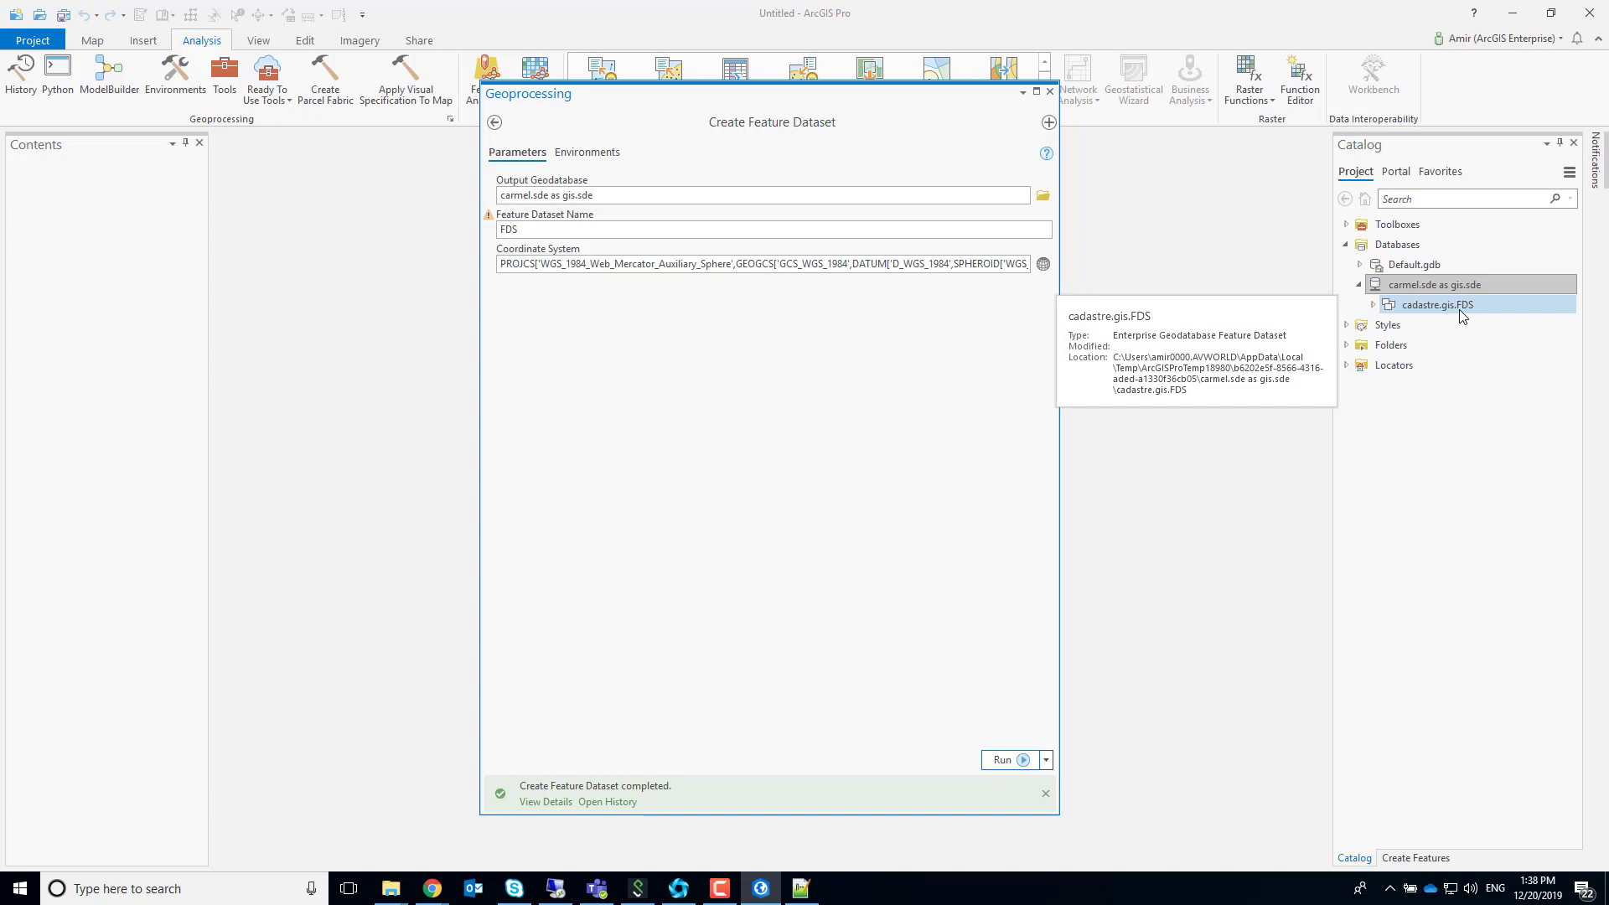
Delete the cadastre.gis.FDS dataset with confirmation, then close the Geoprocessing pane.
click(1405, 305)
right_click(1406, 305)
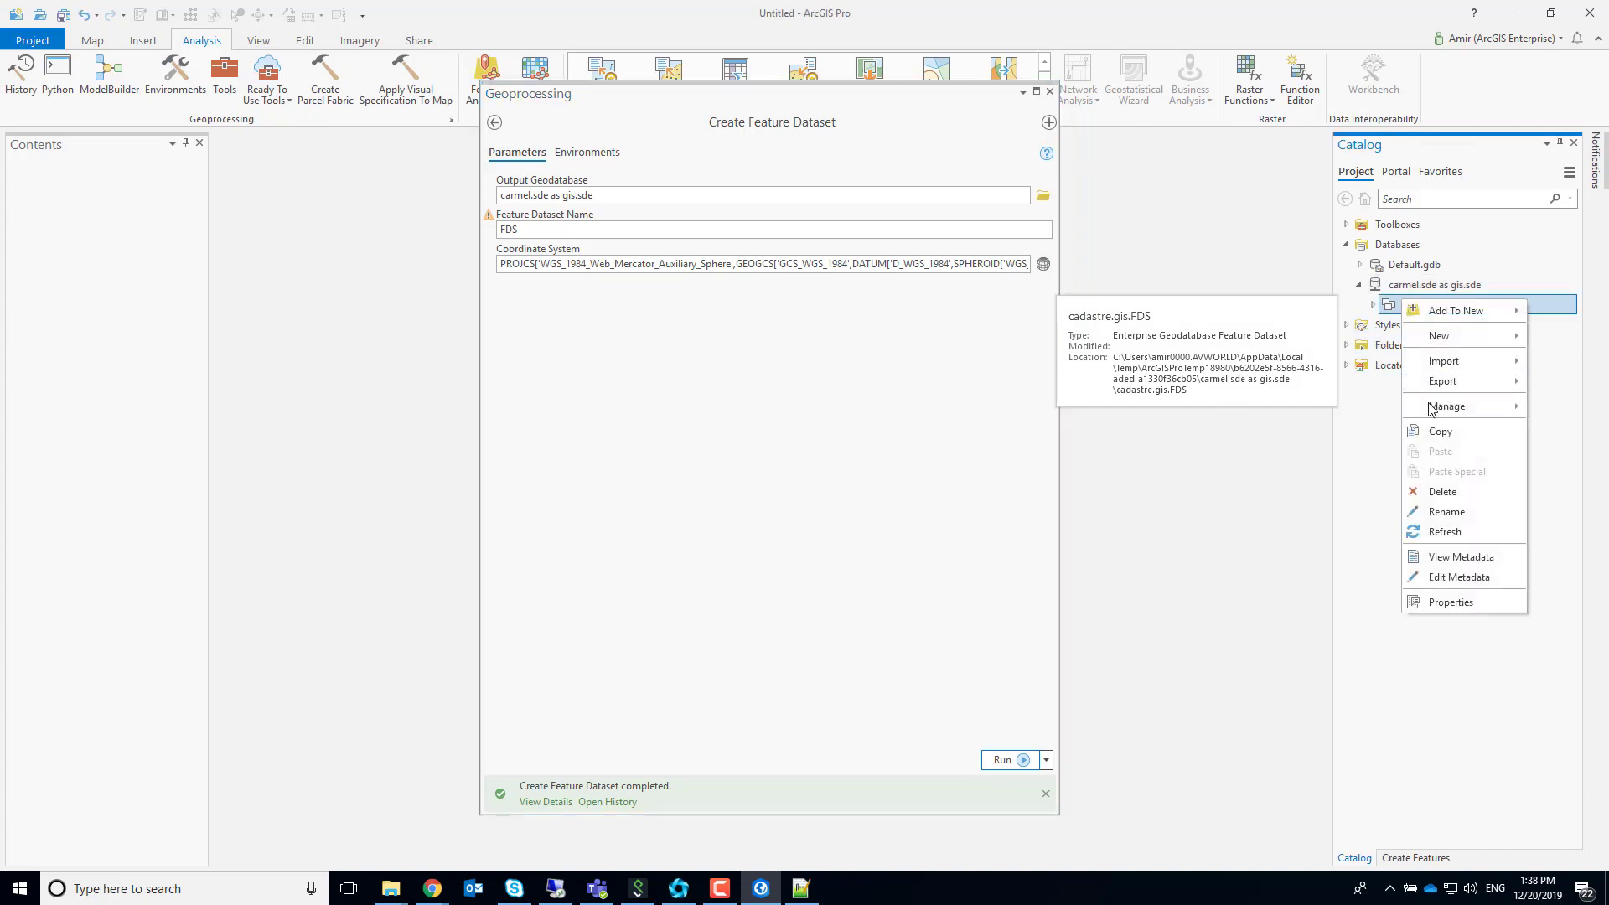
click(1410, 494)
click(876, 484)
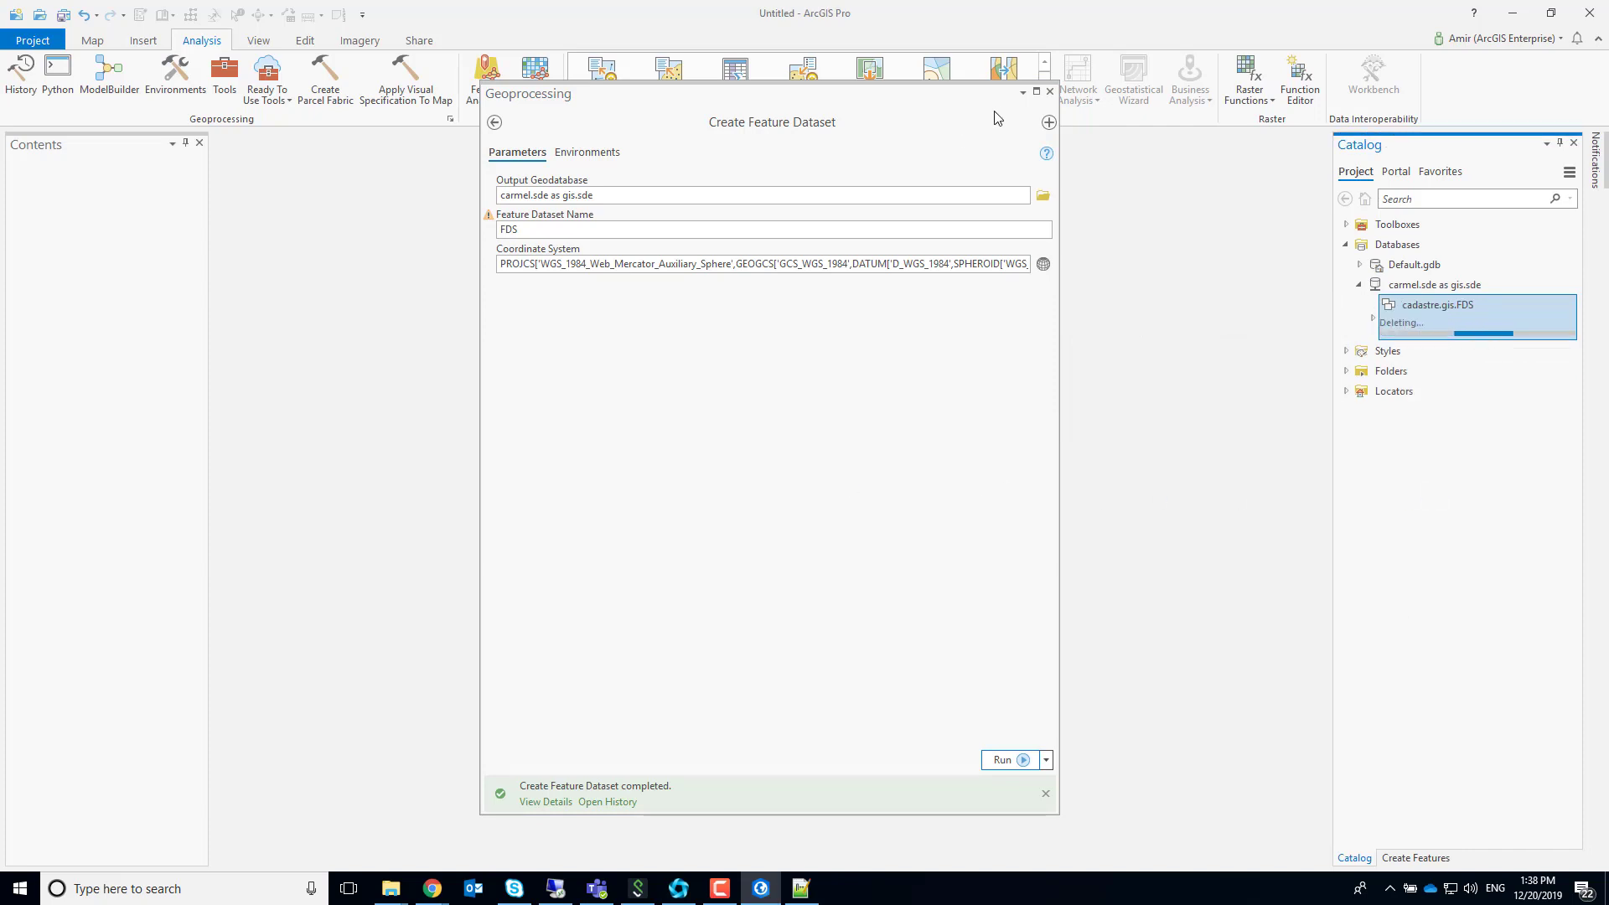
click(1050, 92)
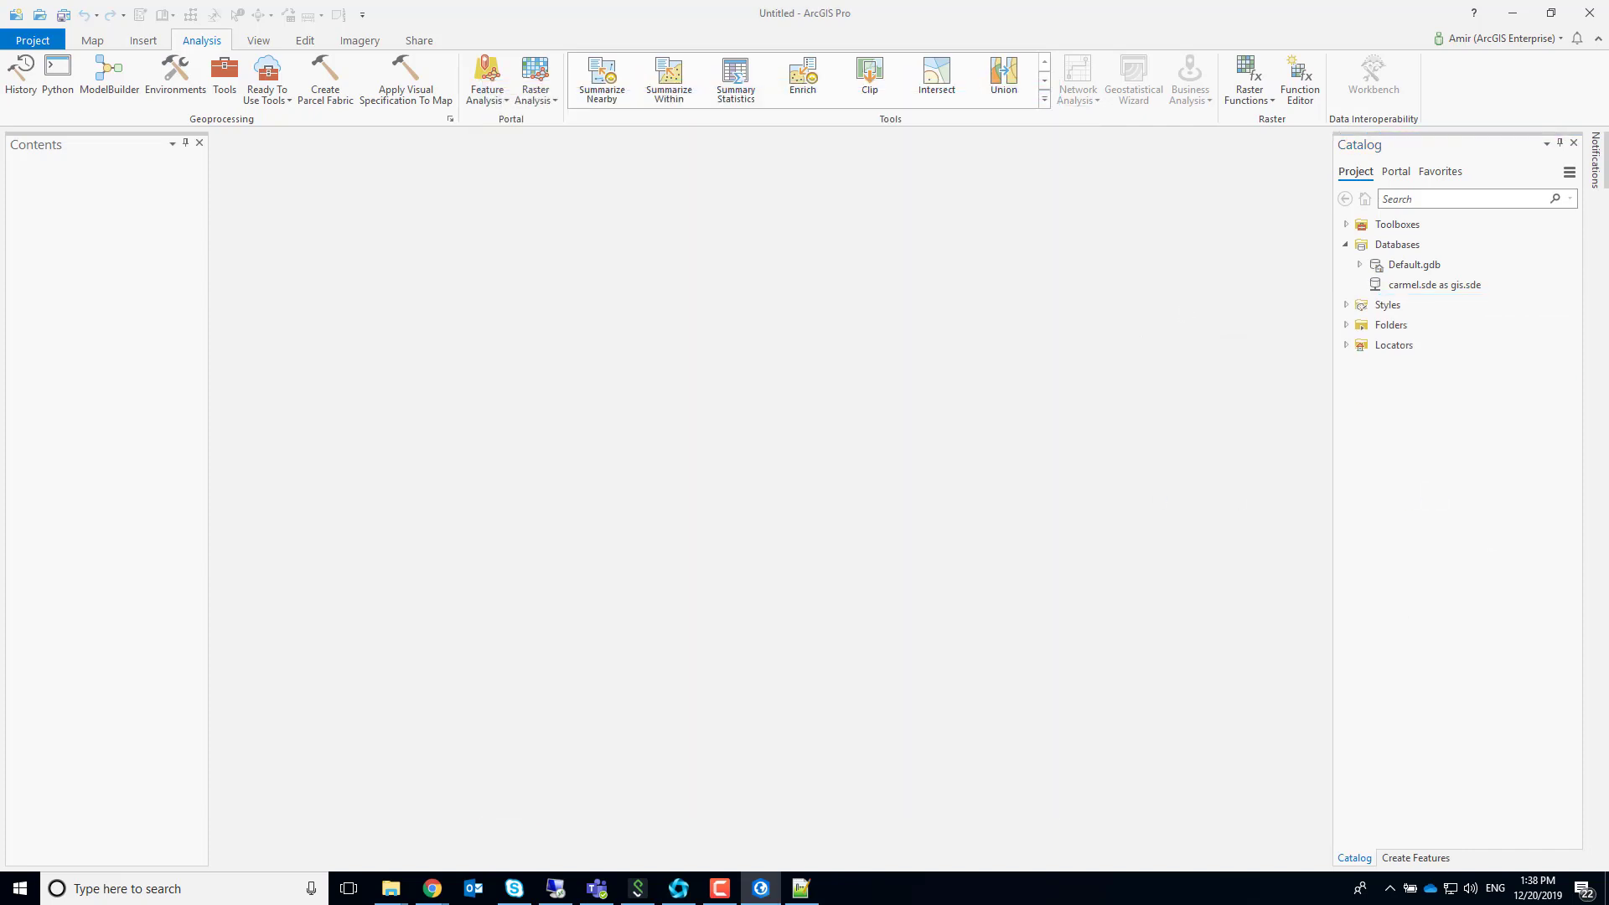